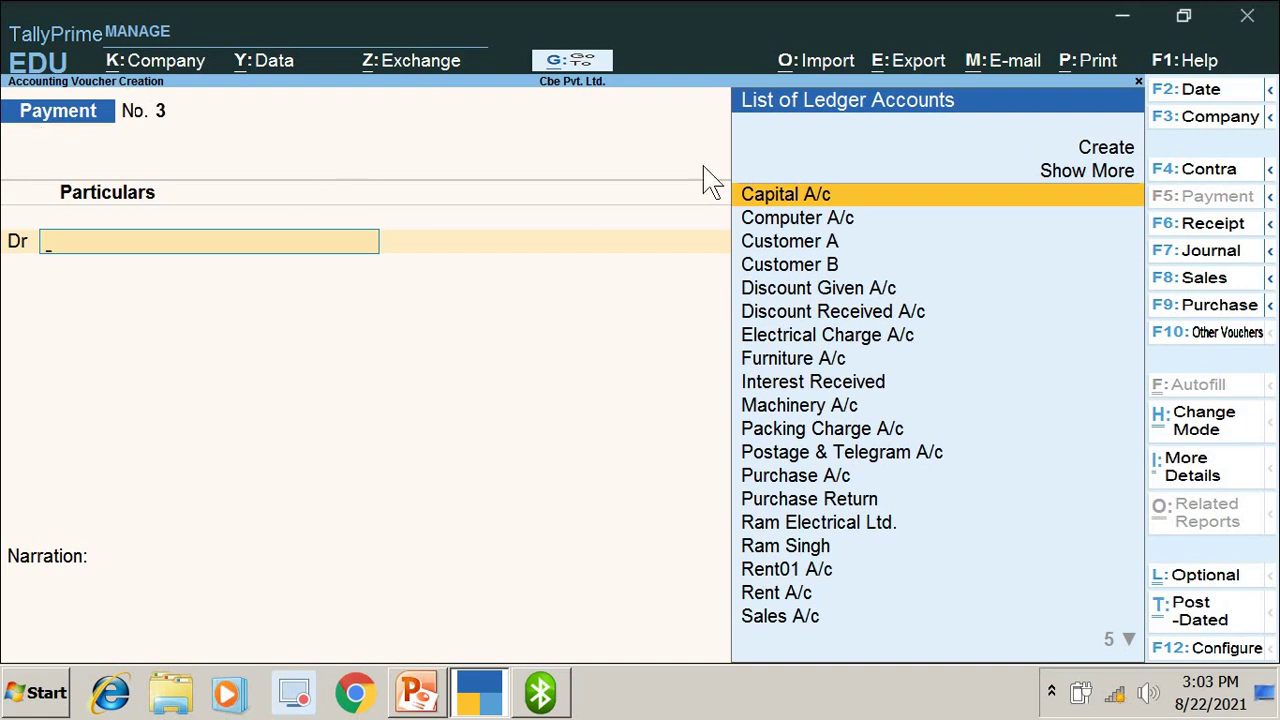
Start a new purchase voucher and enter 103 as the supplier invoice number.
{"action": "left_click", "coordinate": [1200, 306]}
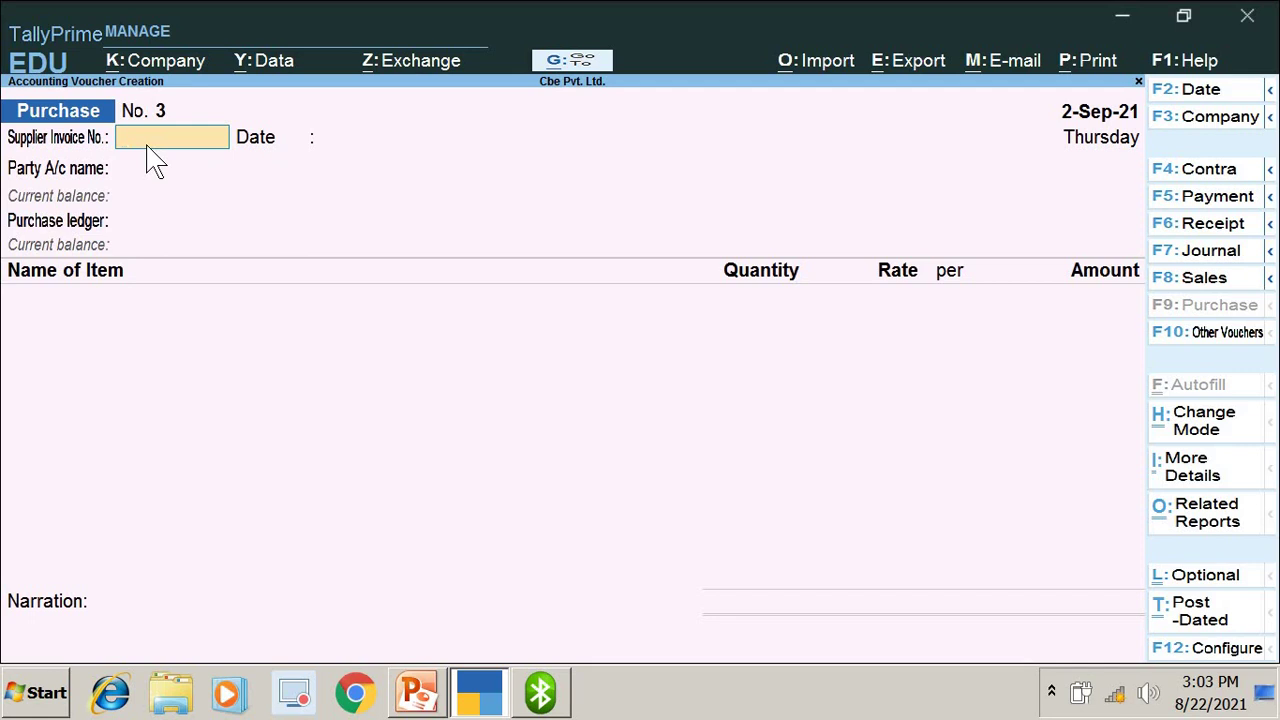
{"action": "type", "text": "103"}
{"action": "key", "text": "Return"}
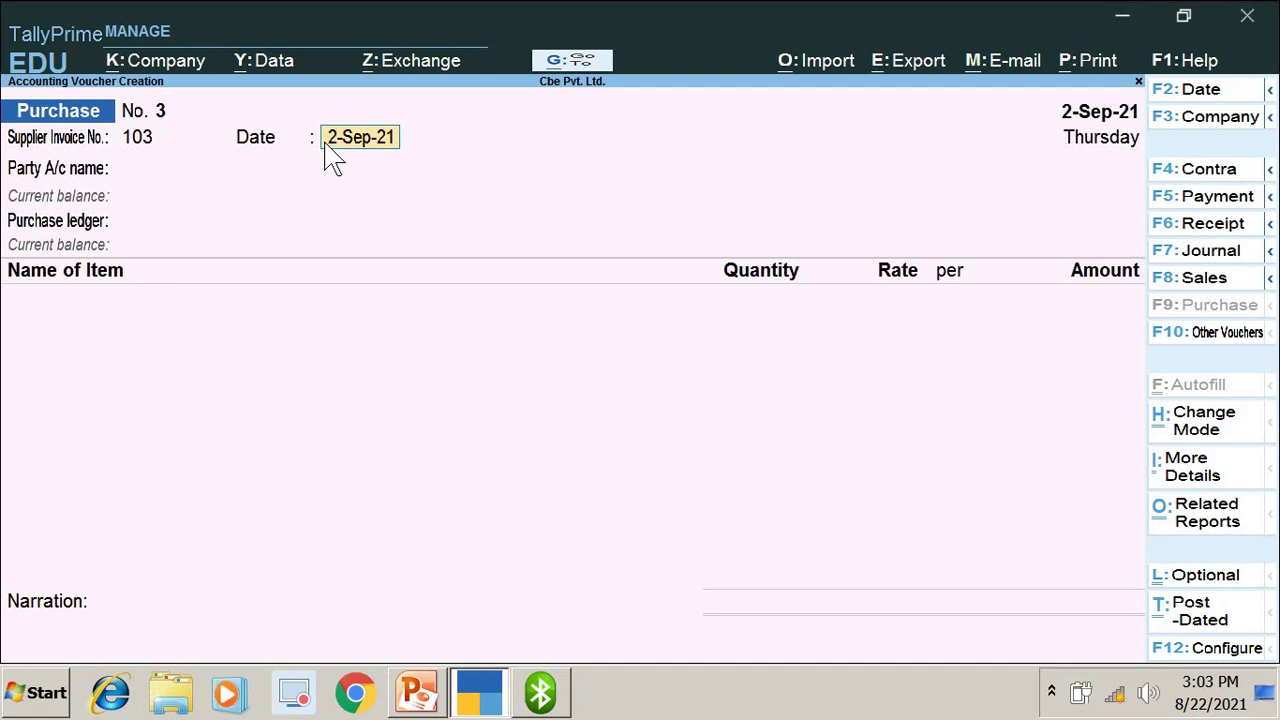
Check the purchase date on the PowerPoint slide, return to TallyPrime, and set the supplier invoice date to 1-Oct-21.
{"action": "left_click", "coordinate": [433, 703]}
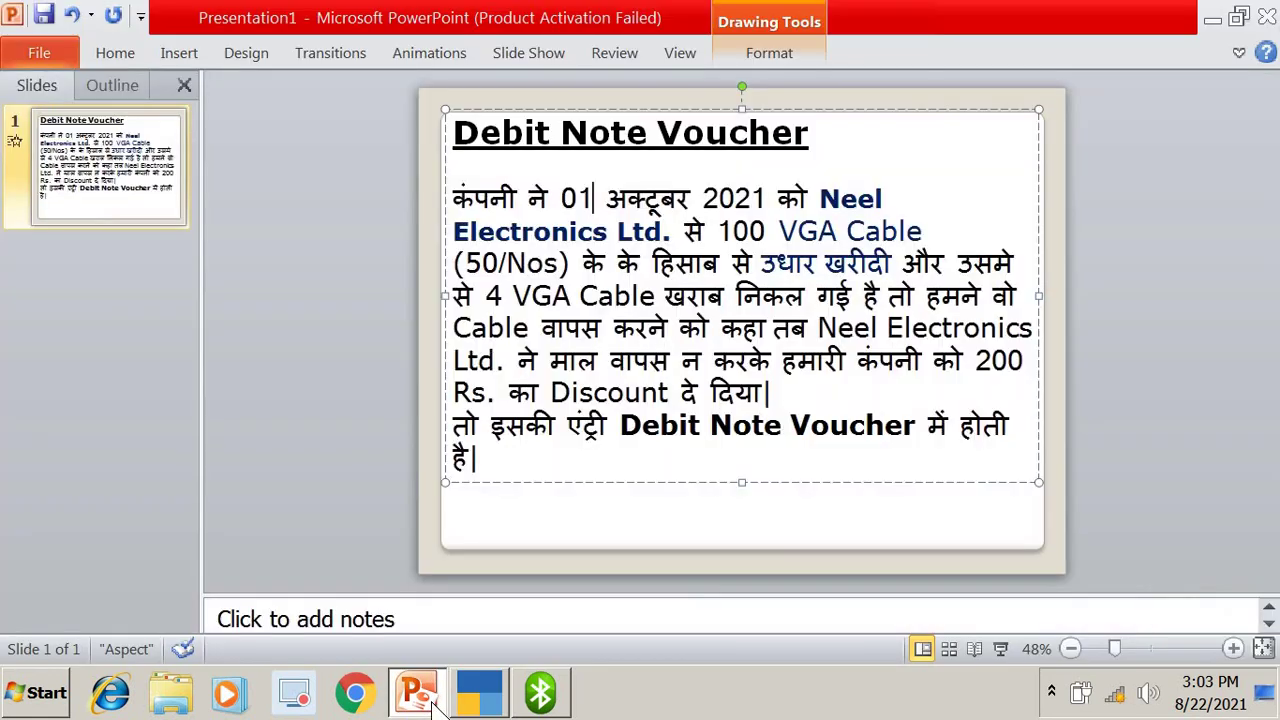
{"action": "left_click", "coordinate": [433, 703]}
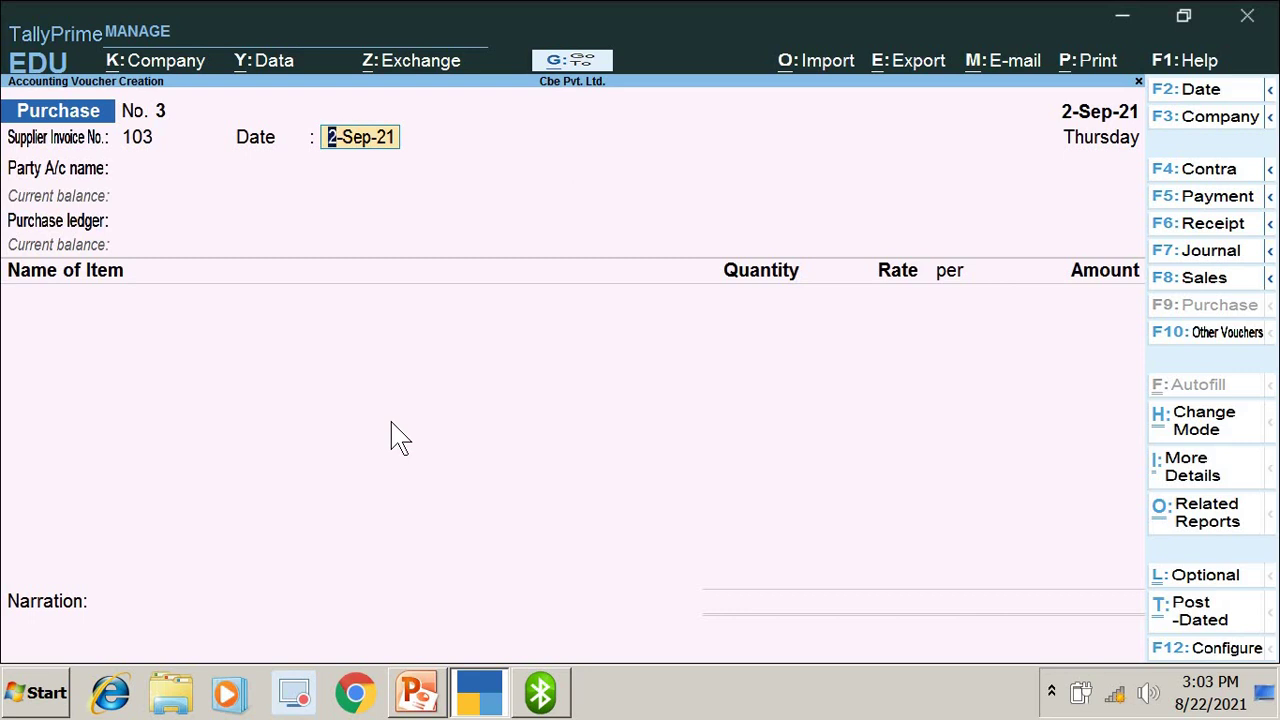
{"action": "type", "text": "1 8"}
{"action": "key", "text": "Return"}
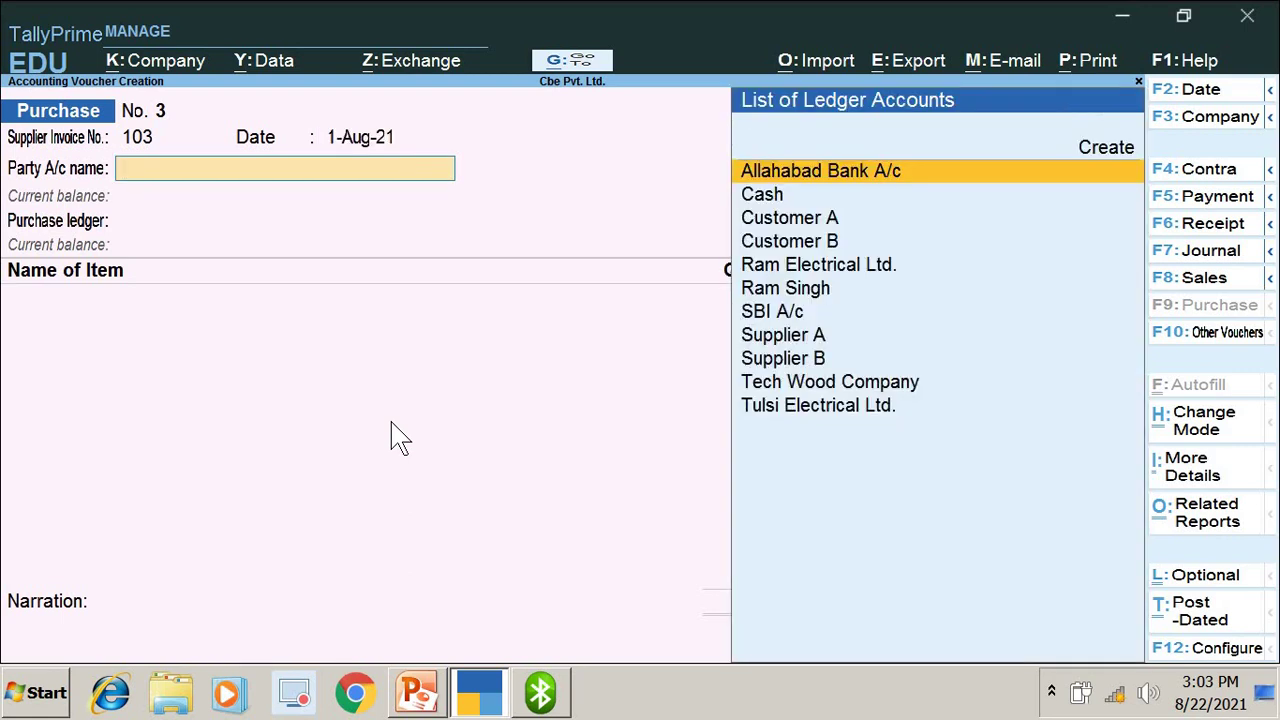
{"action": "key", "text": "BackSpace"}
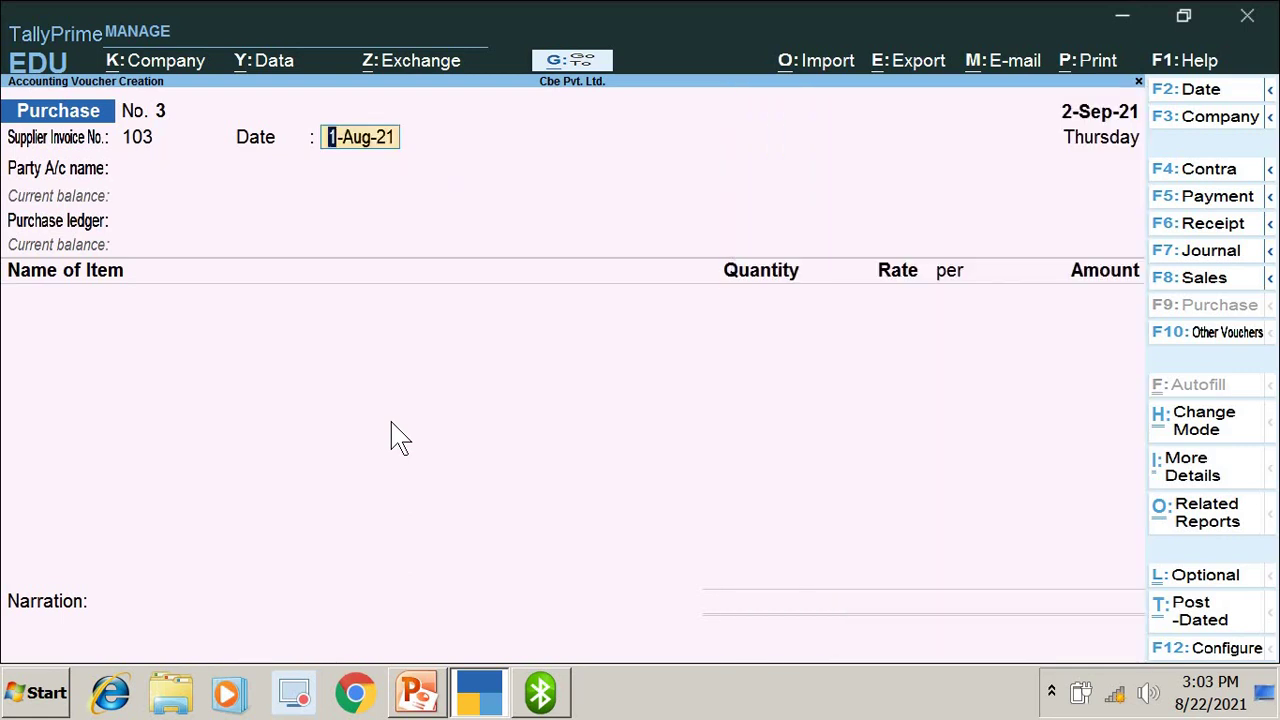
{"action": "type", "text": "1 10"}
{"action": "key", "text": "Return"}
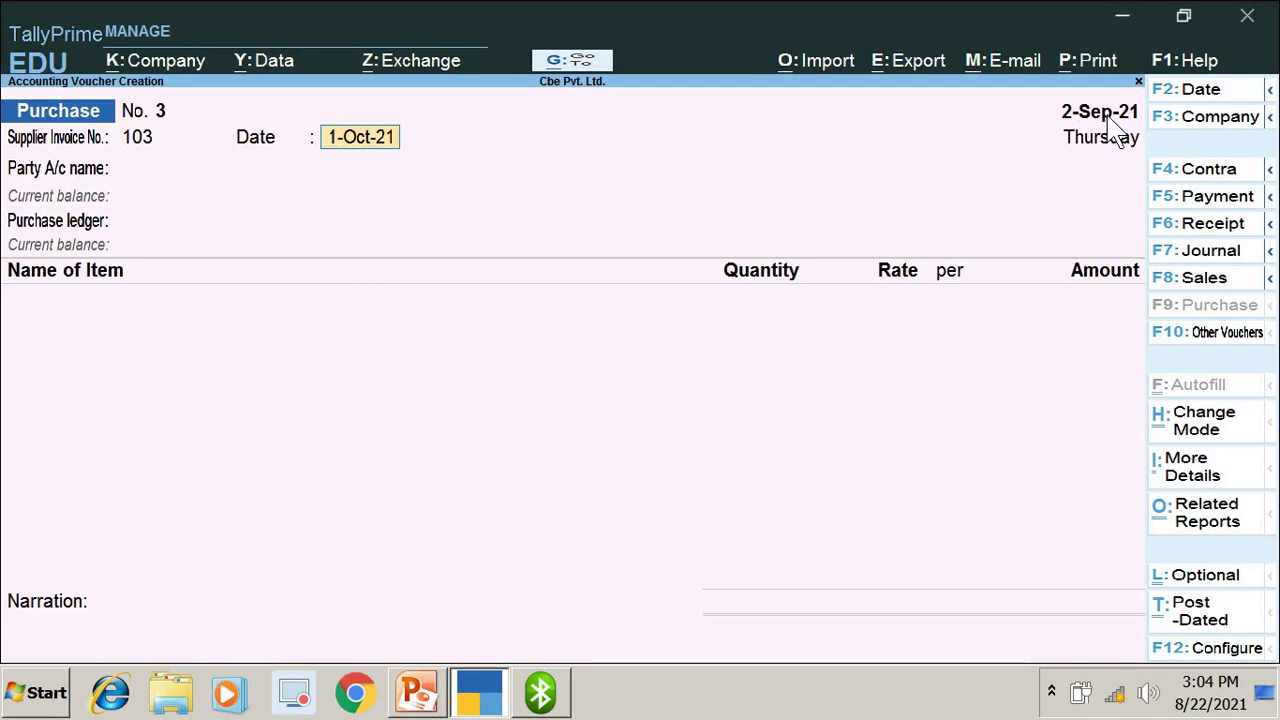
Change the voucher date to 1-Oct-21 and accept the supplier invoice date.
{"action": "left_click", "coordinate": [1203, 95]}
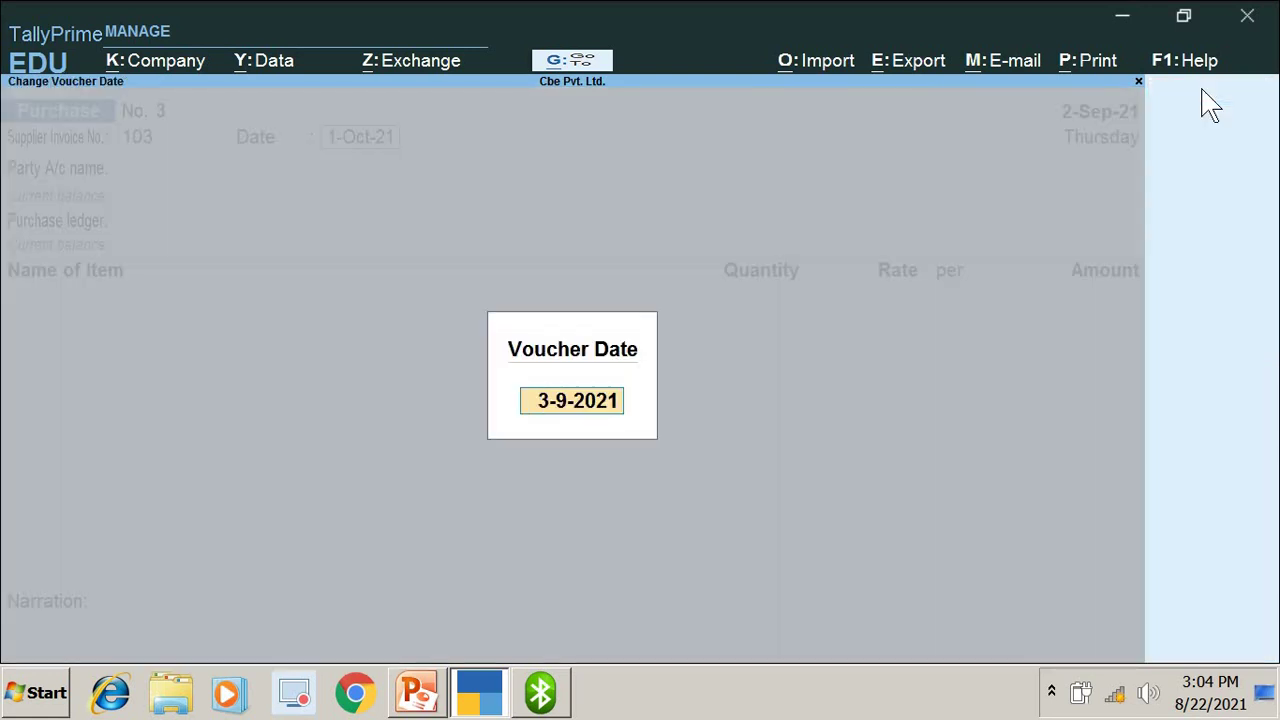
{"action": "type", "text": "1 10"}
{"action": "key", "text": "Return"}
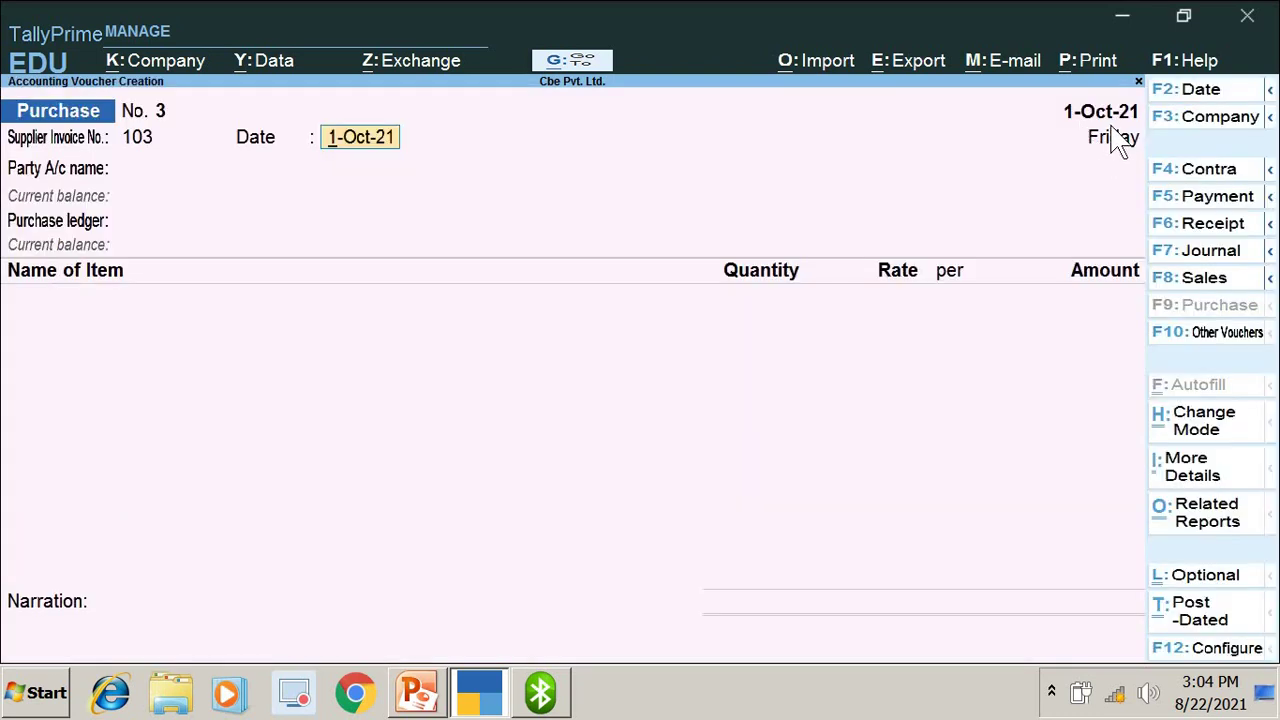
{"action": "key", "text": "Return"}
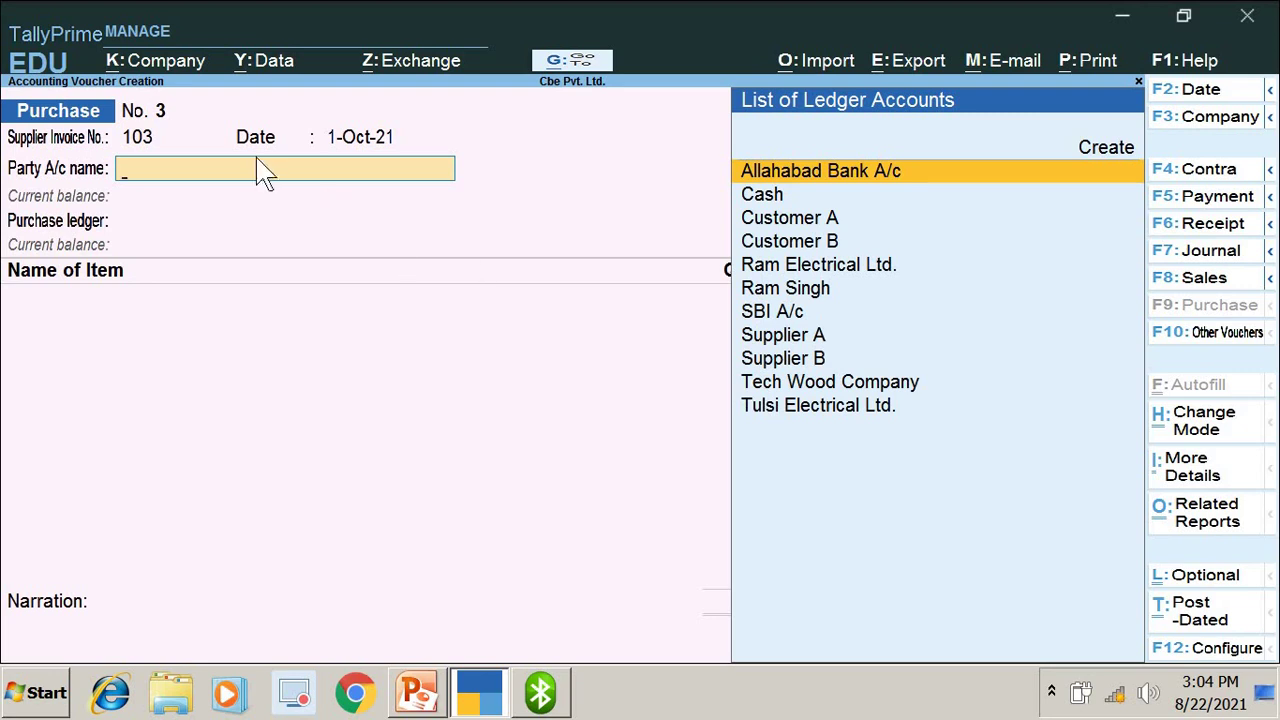
Begin a new party ledger from the voucher and name it Neel Electronics Ltd. without an alias.
{"action": "left_click", "coordinate": [1110, 150]}
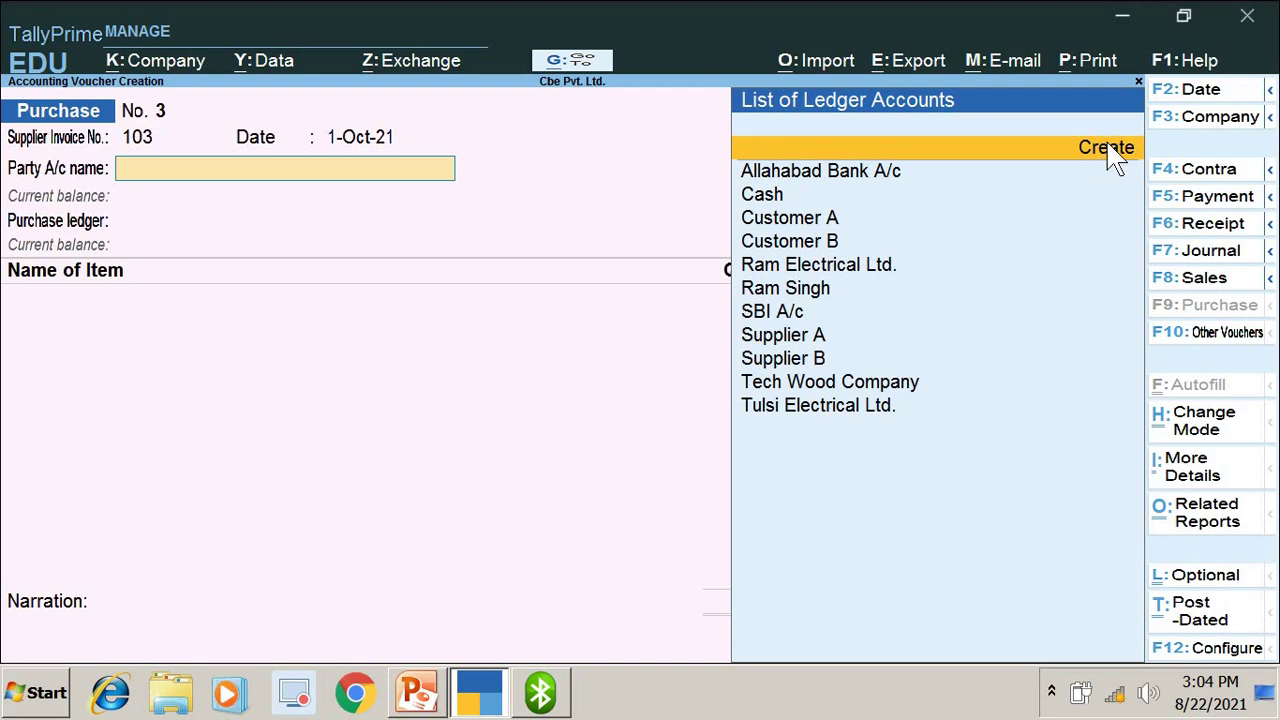
{"action": "left_click", "coordinate": [1112, 155]}
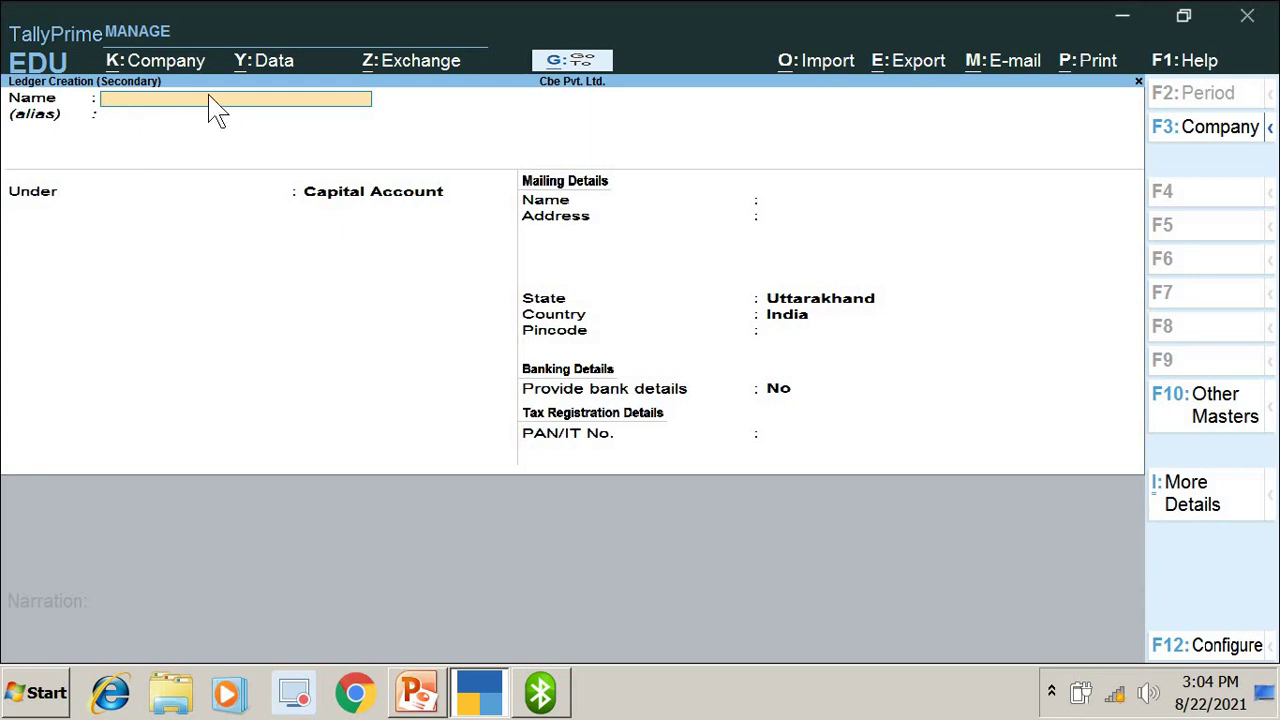
{"action": "type", "text": "Neel Electronics Lt"}
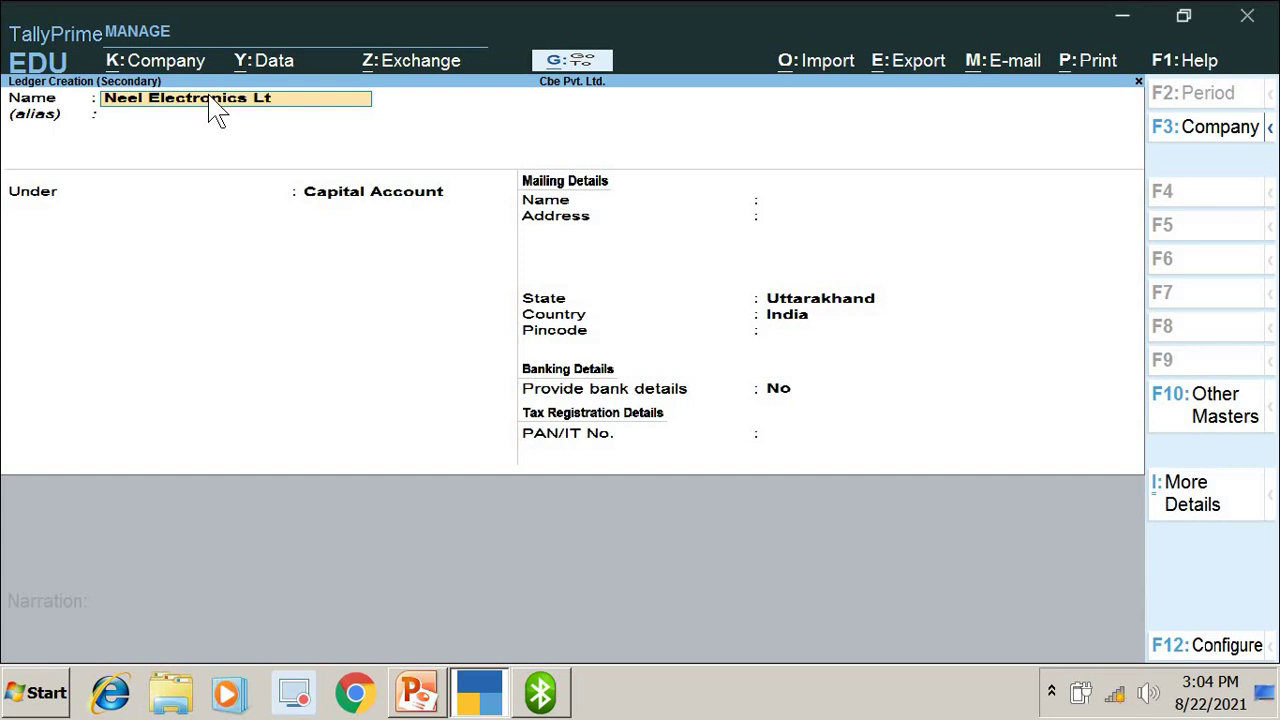
{"action": "type", "text": "d."}
{"action": "key", "text": "Return"}
{"action": "key", "text": "Return"}
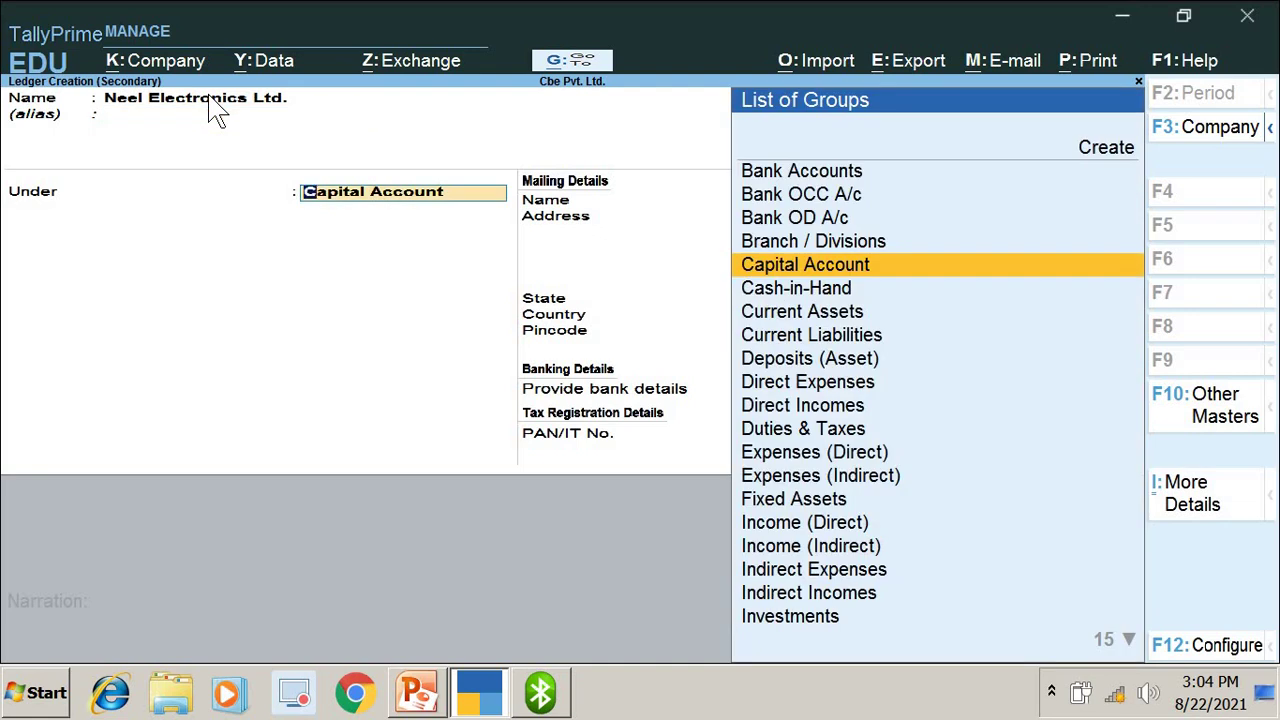
Place the Neel Electronics Ltd. ledger under the Sundry Creditors group.
{"action": "type", "text": "S"}
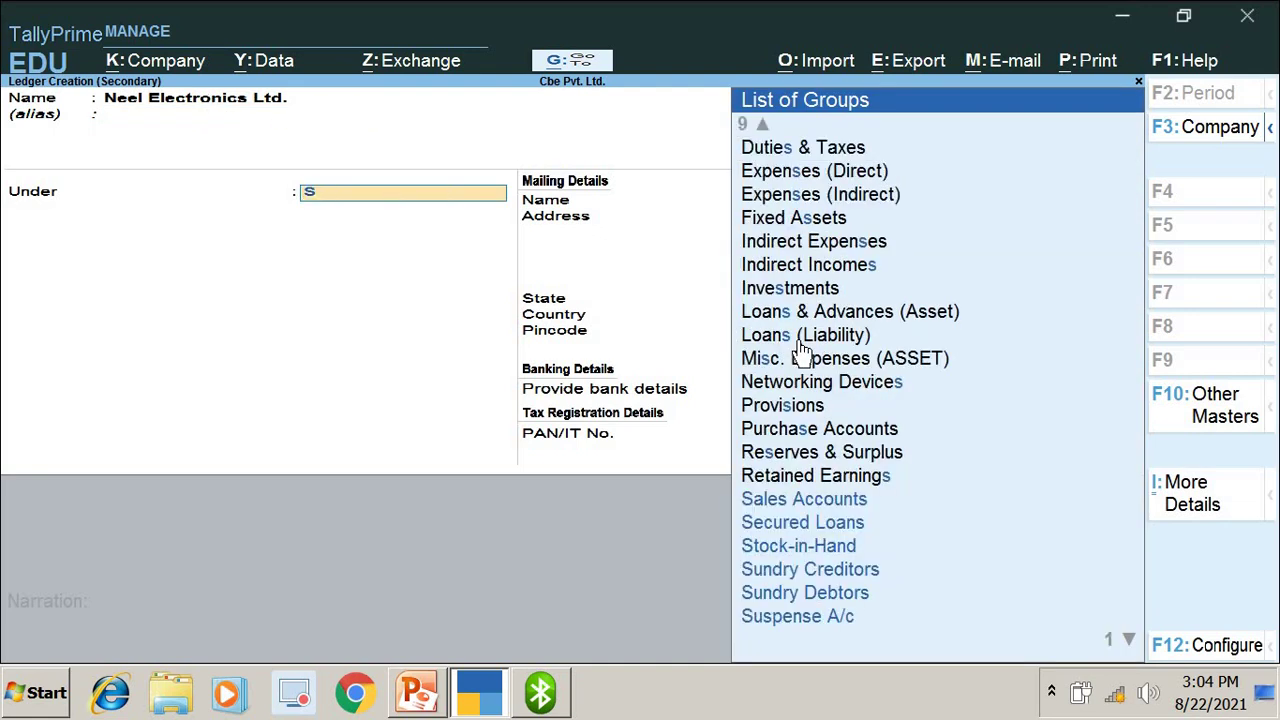
{"action": "key", "text": "Down"}
{"action": "key", "text": "Down"}
{"action": "key", "text": "Down"}
{"action": "key", "text": "Down"}
{"action": "key", "text": "Down"}
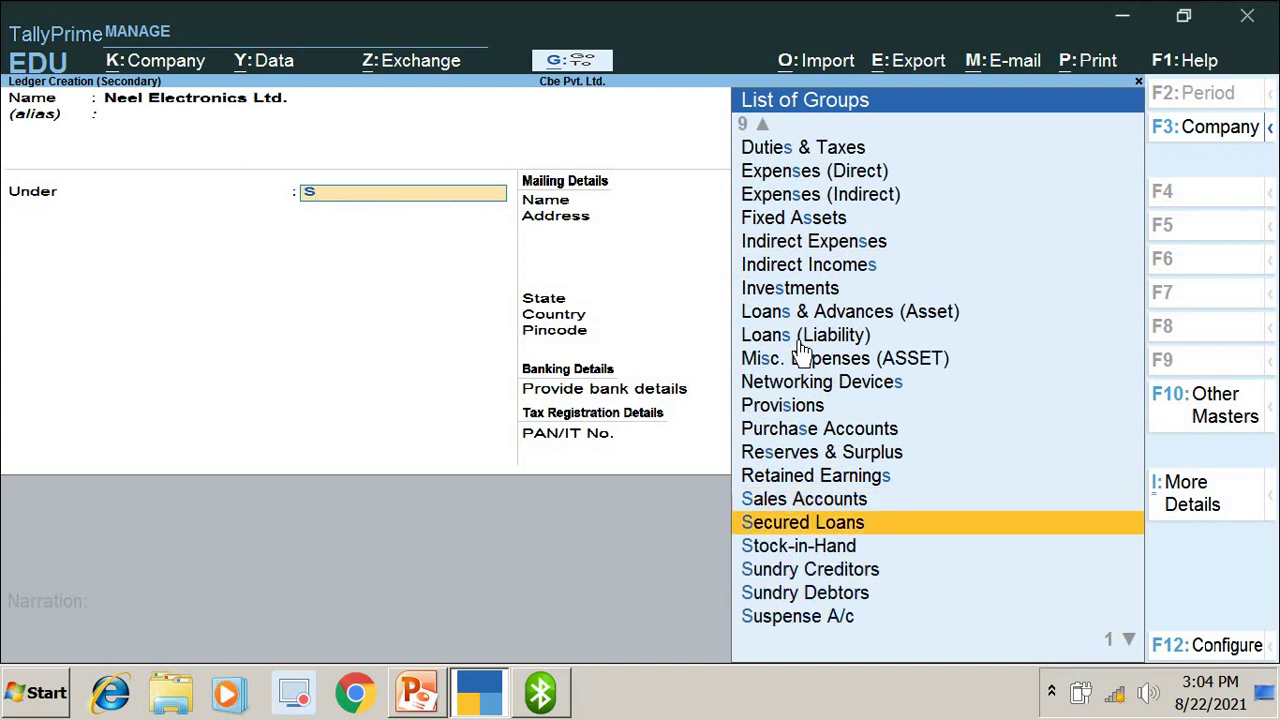
{"action": "key", "text": "Up"}
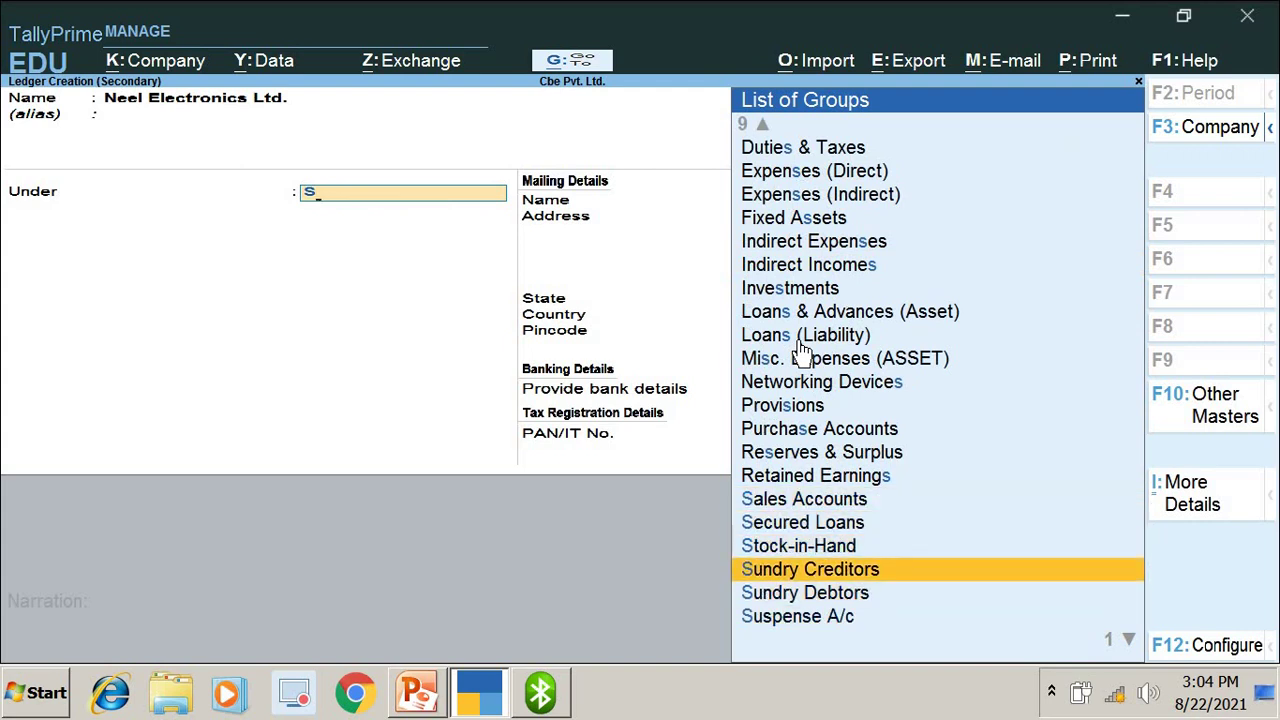
{"action": "left_click", "coordinate": [869, 574]}
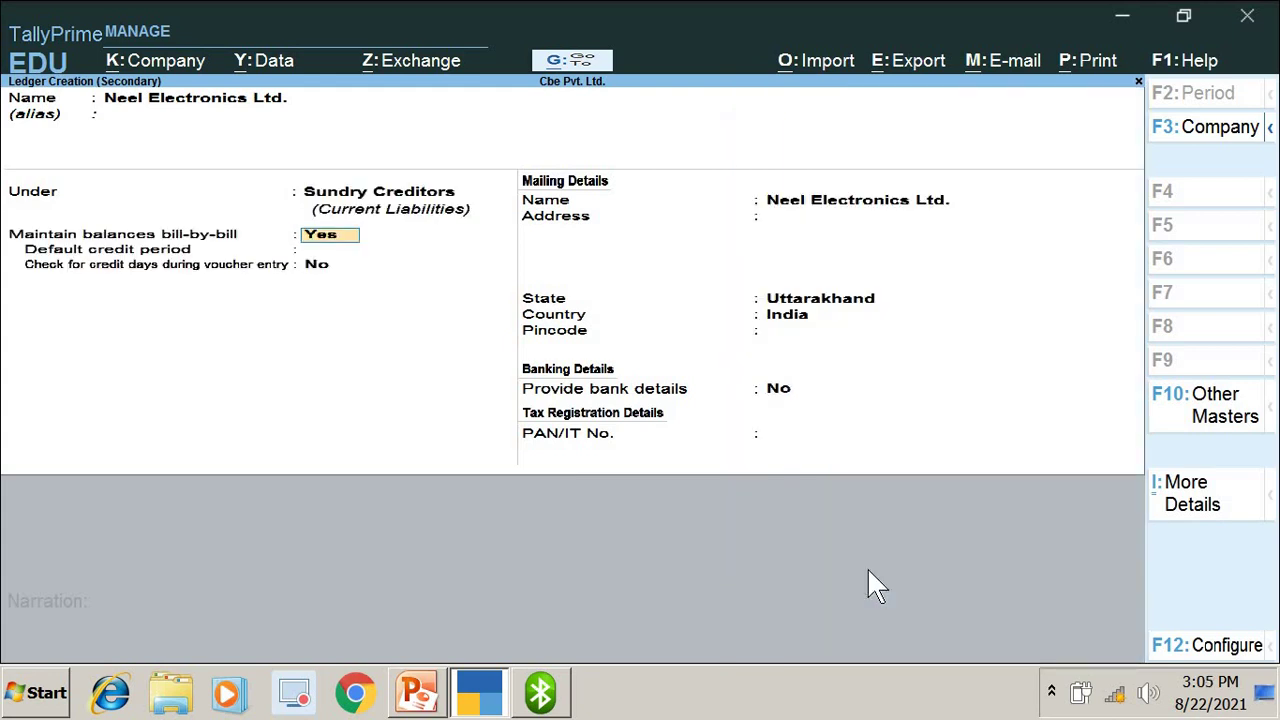
Keep the default billing, mailing, banking and tax settings of the new ledger and save it.
{"action": "key", "text": "Return"}
{"action": "key", "text": "Return"}
{"action": "key", "text": "Return"}
{"action": "key", "text": "Return"}
{"action": "key", "text": "Return"}
{"action": "key", "text": "Return"}
{"action": "key", "text": "Return"}
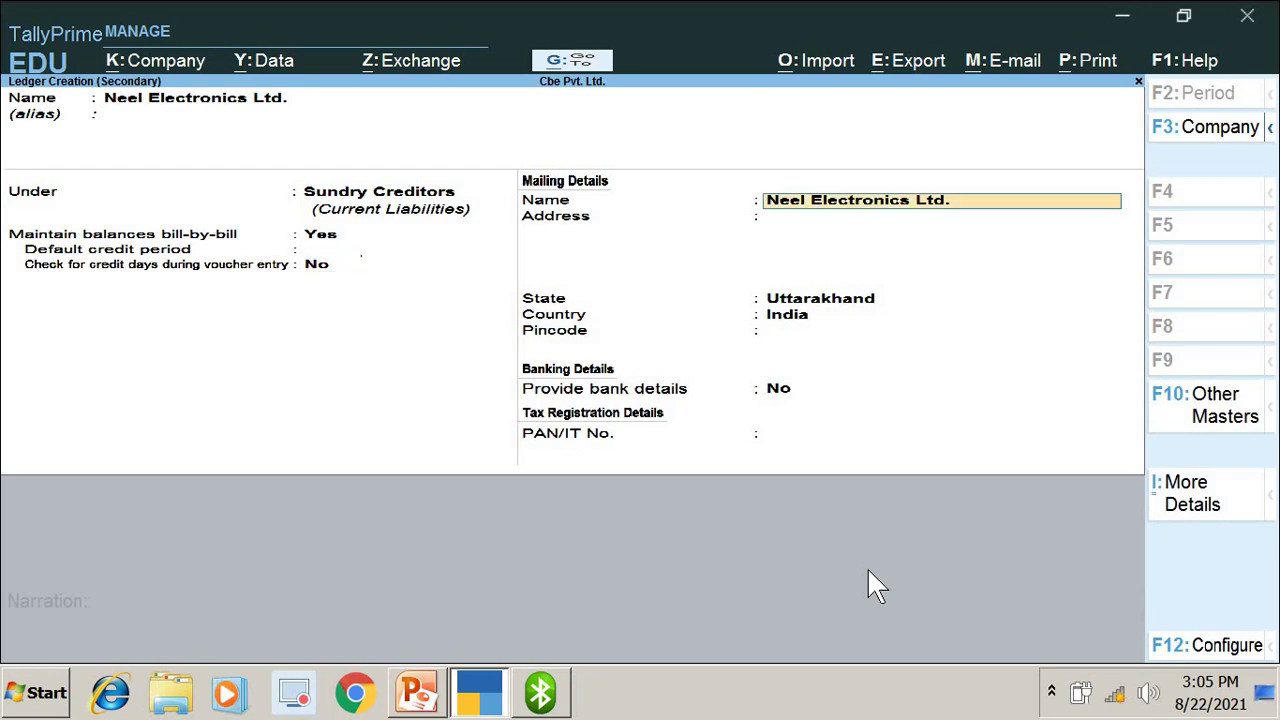
{"action": "key", "text": "Return"}
{"action": "key", "text": "Return"}
{"action": "key", "text": "Return"}
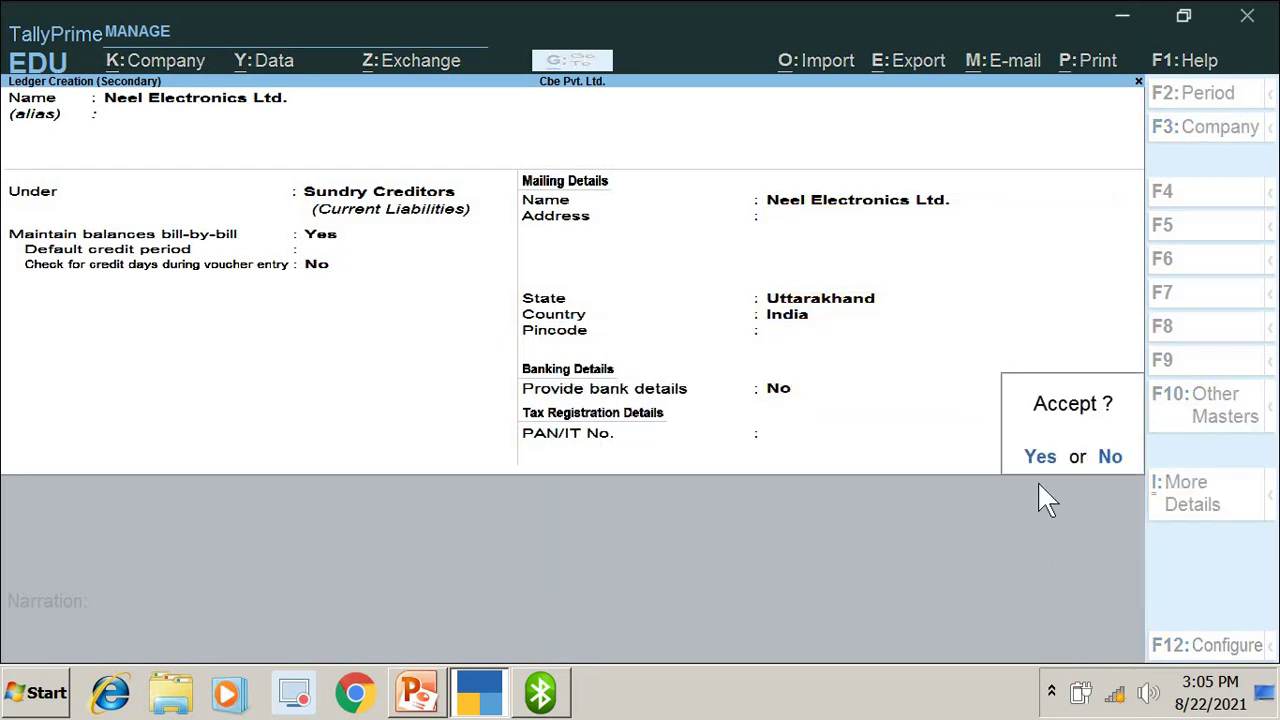
{"action": "left_click", "coordinate": [1040, 456]}
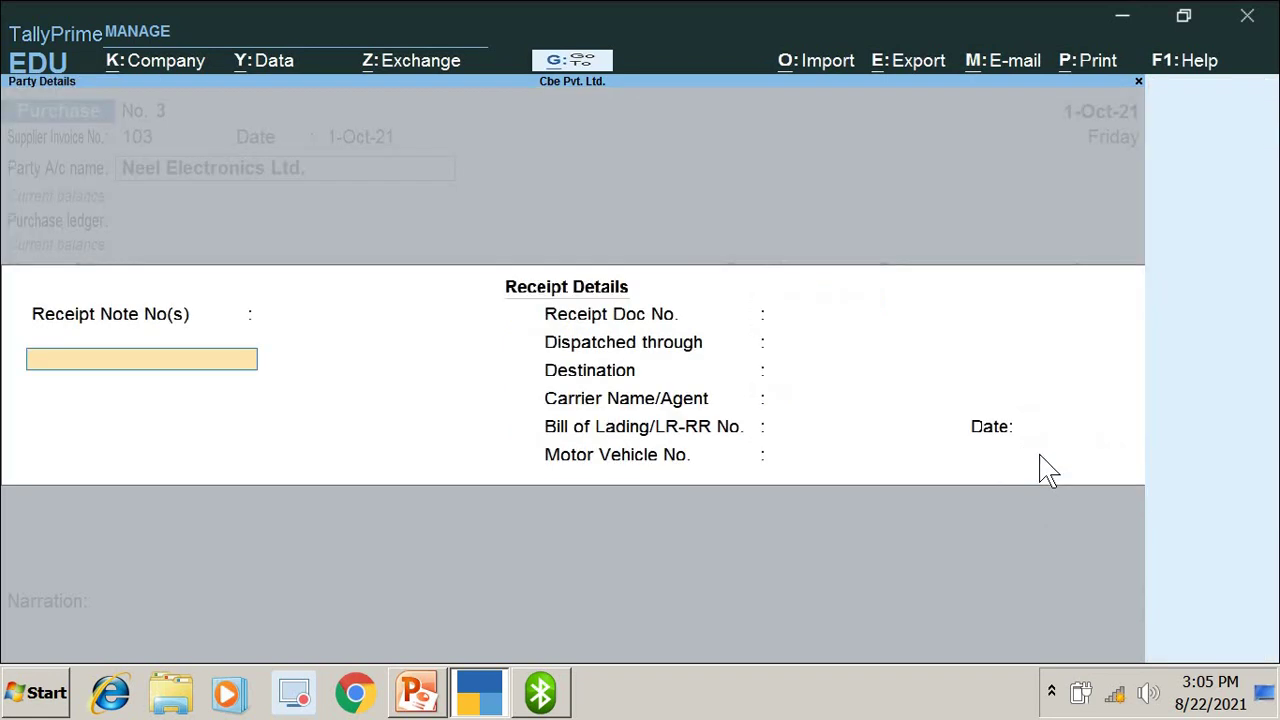
Leave all receipt details blank and accept the default party details for Neel Electronics Ltd.
{"action": "key", "text": "Return"}
{"action": "key", "text": "Return"}
{"action": "key", "text": "Return"}
{"action": "key", "text": "Return"}
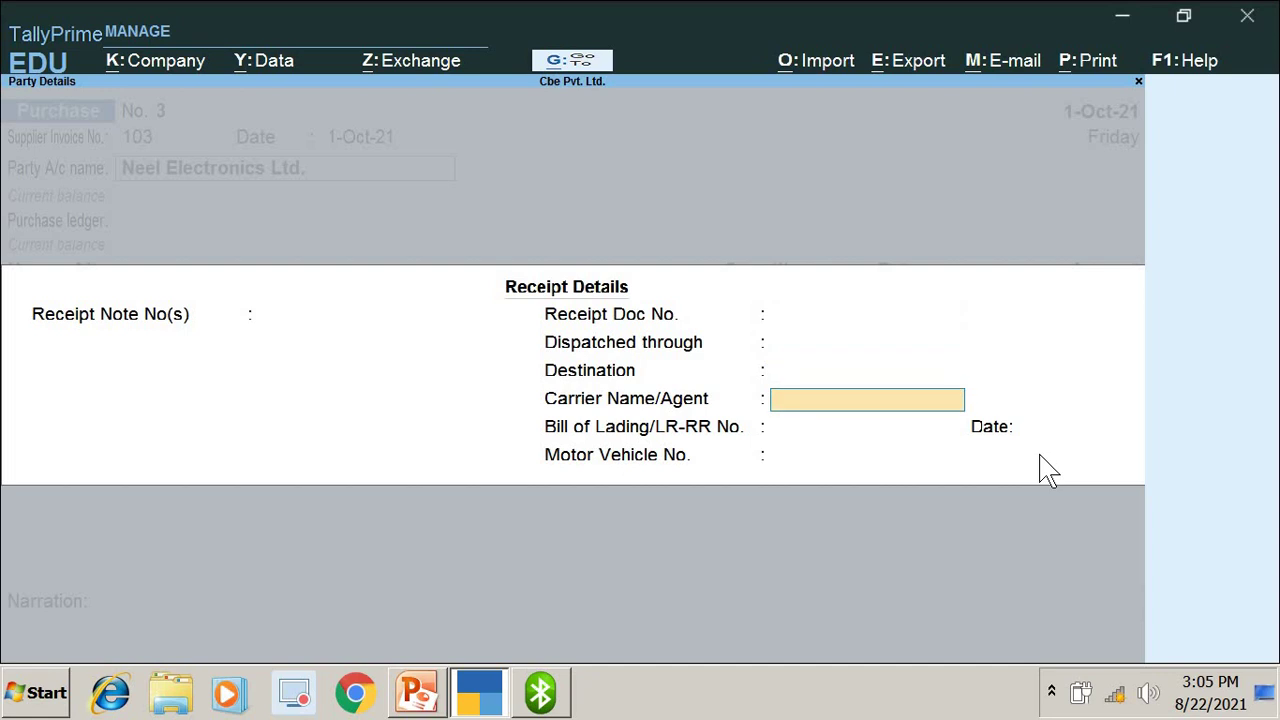
{"action": "key", "text": "Return"}
{"action": "key", "text": "Return"}
{"action": "key", "text": "Return"}
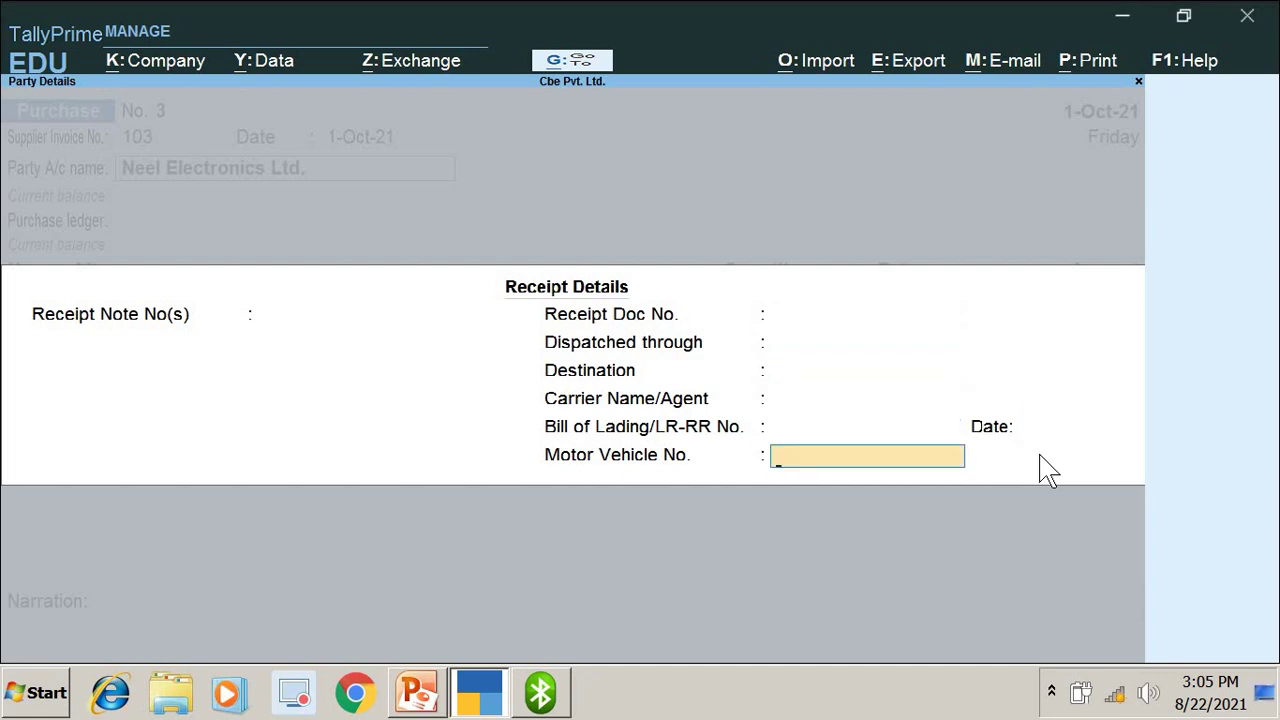
{"action": "key", "text": "Return"}
{"action": "key", "text": "Return"}
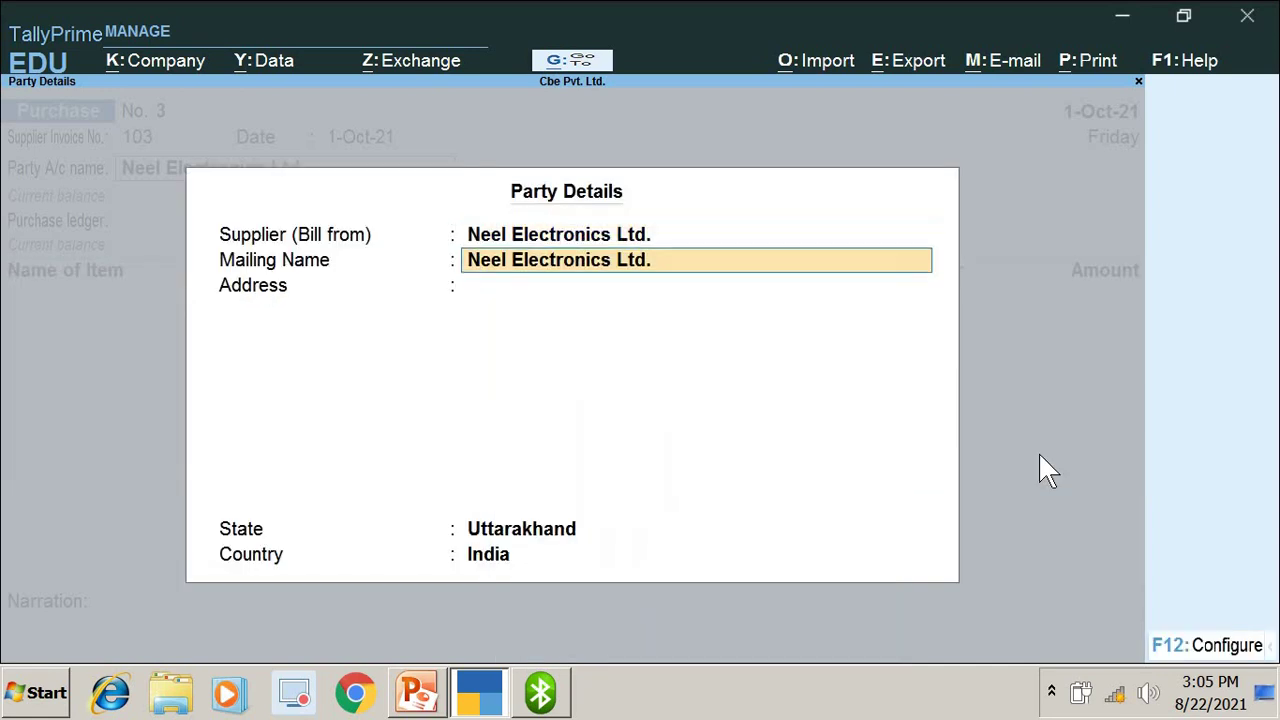
{"action": "key", "text": "Return"}
{"action": "key", "text": "Return"}
{"action": "key", "text": "Return"}
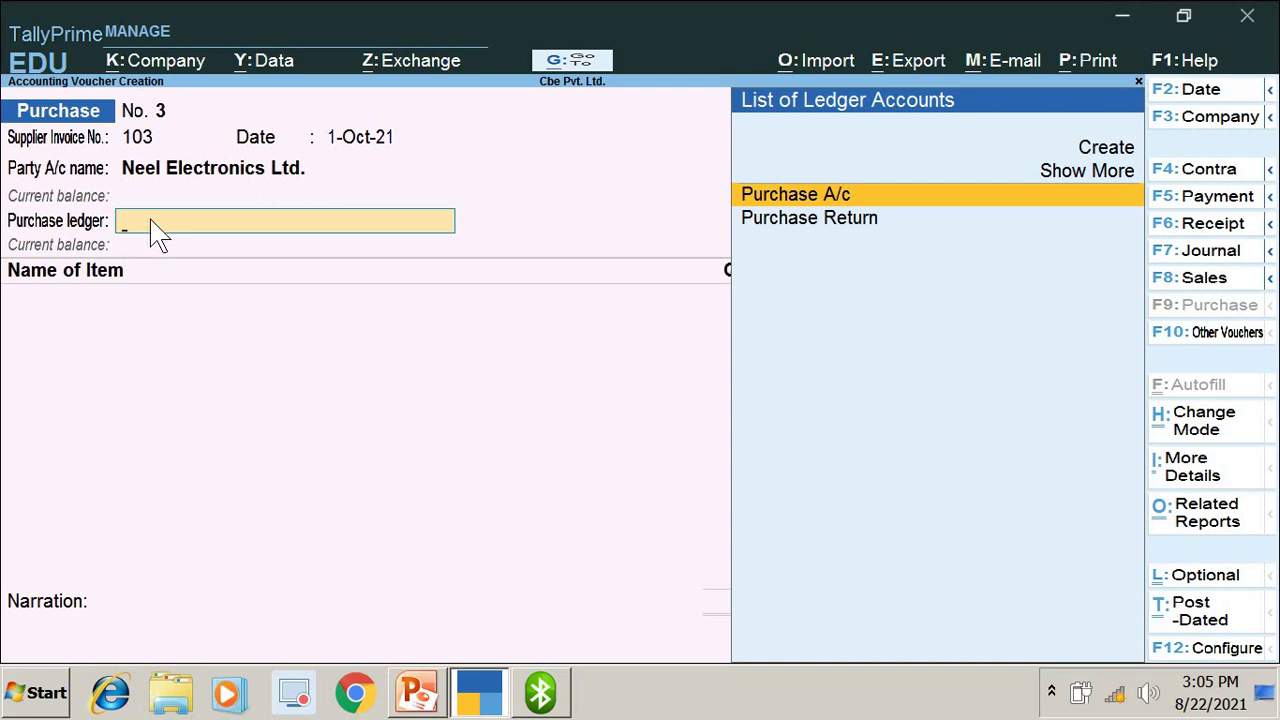
Set the purchase ledger to Purchase A/c, check the purchased item on the PowerPoint slide, and return to TallyPrime.
{"action": "left_click", "coordinate": [806, 196]}
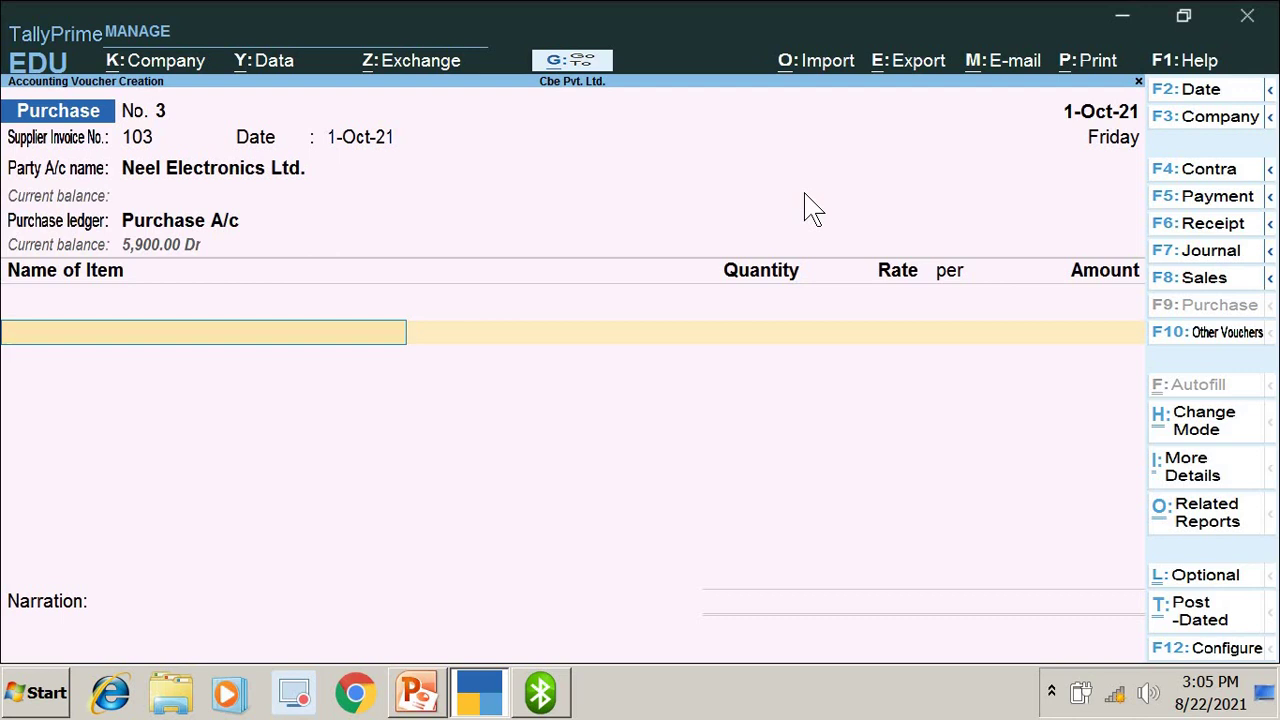
{"action": "left_click", "coordinate": [418, 700]}
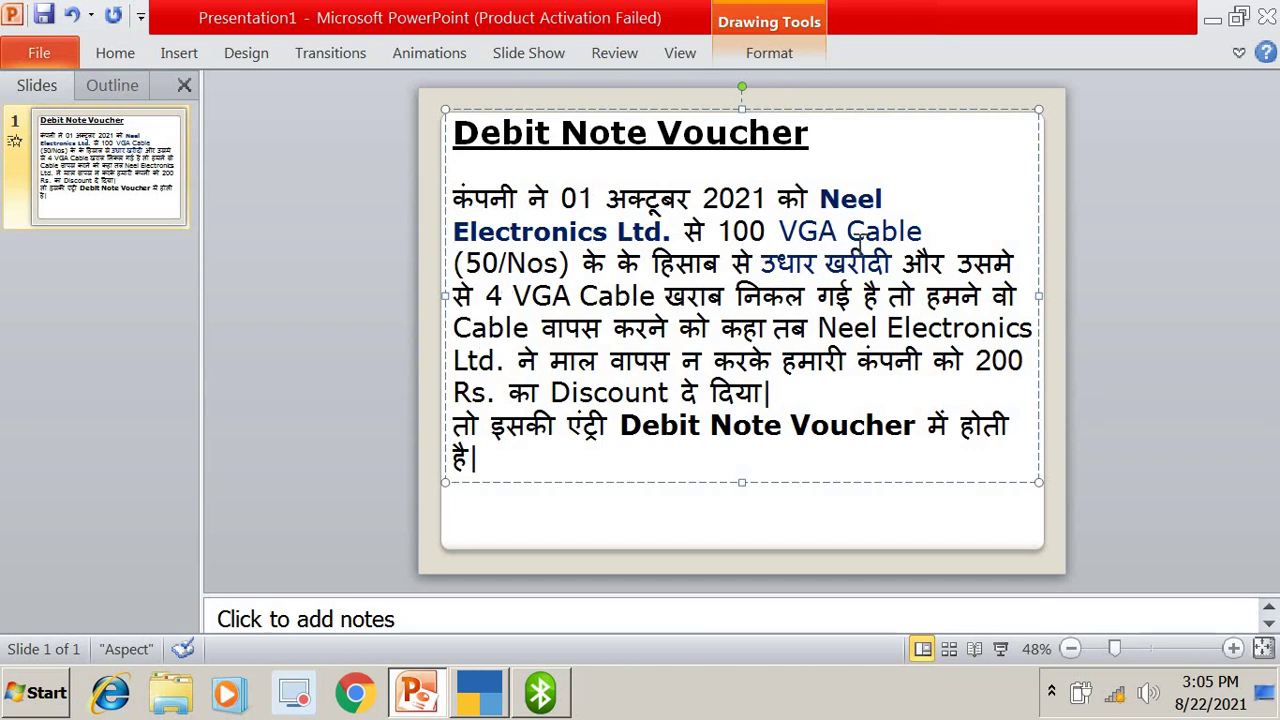
{"action": "left_click", "coordinate": [490, 685]}
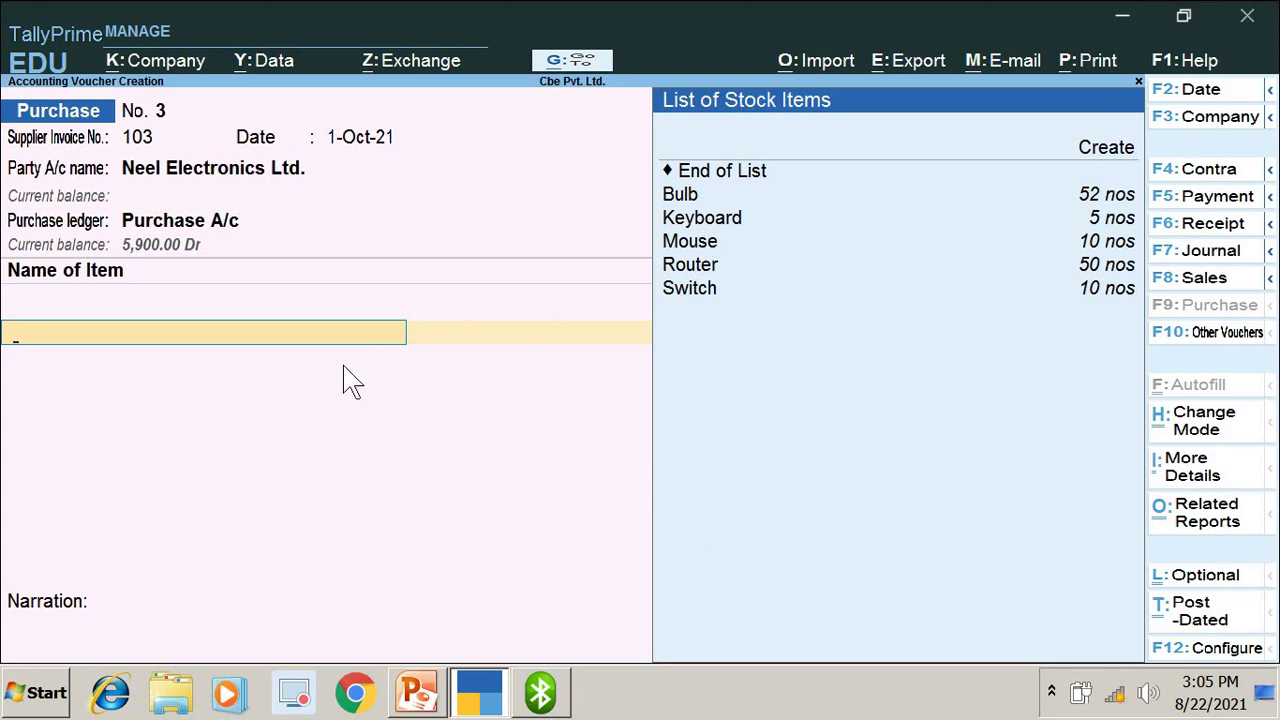
Begin a new stock item from the voucher's item list and name it VGA Cable.
{"action": "left_click", "coordinate": [1102, 157]}
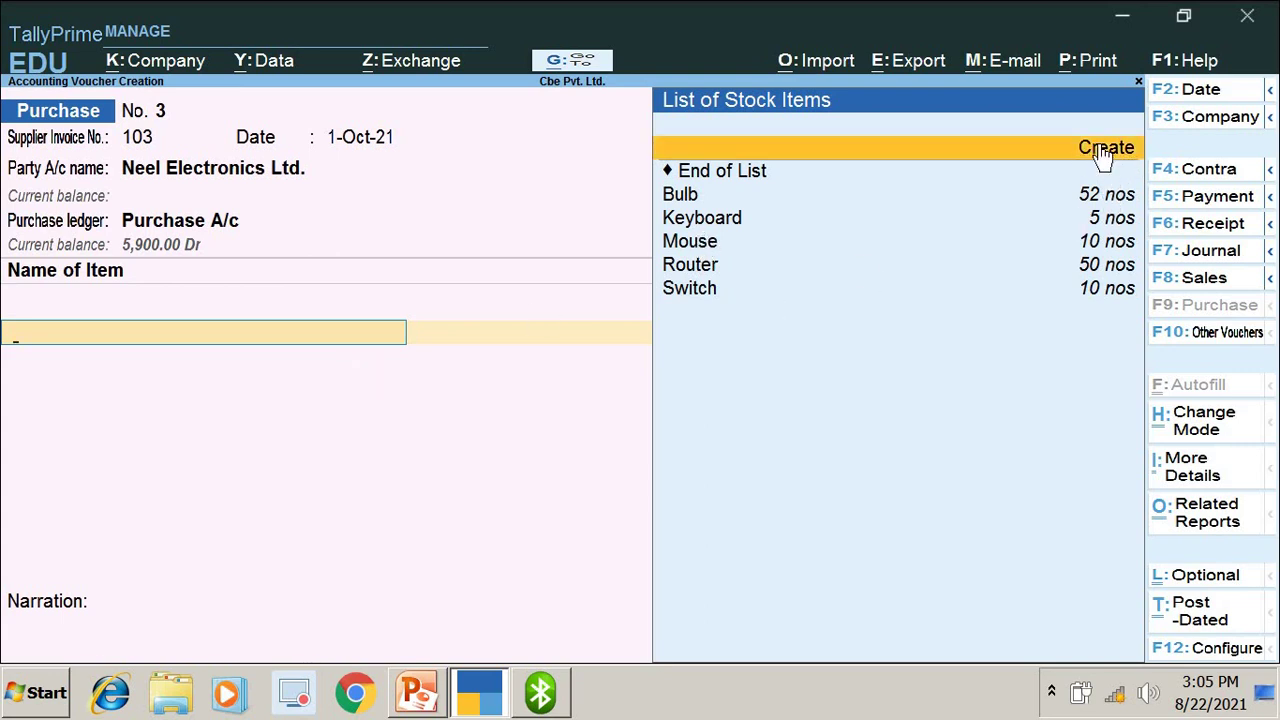
{"action": "left_click", "coordinate": [1102, 157]}
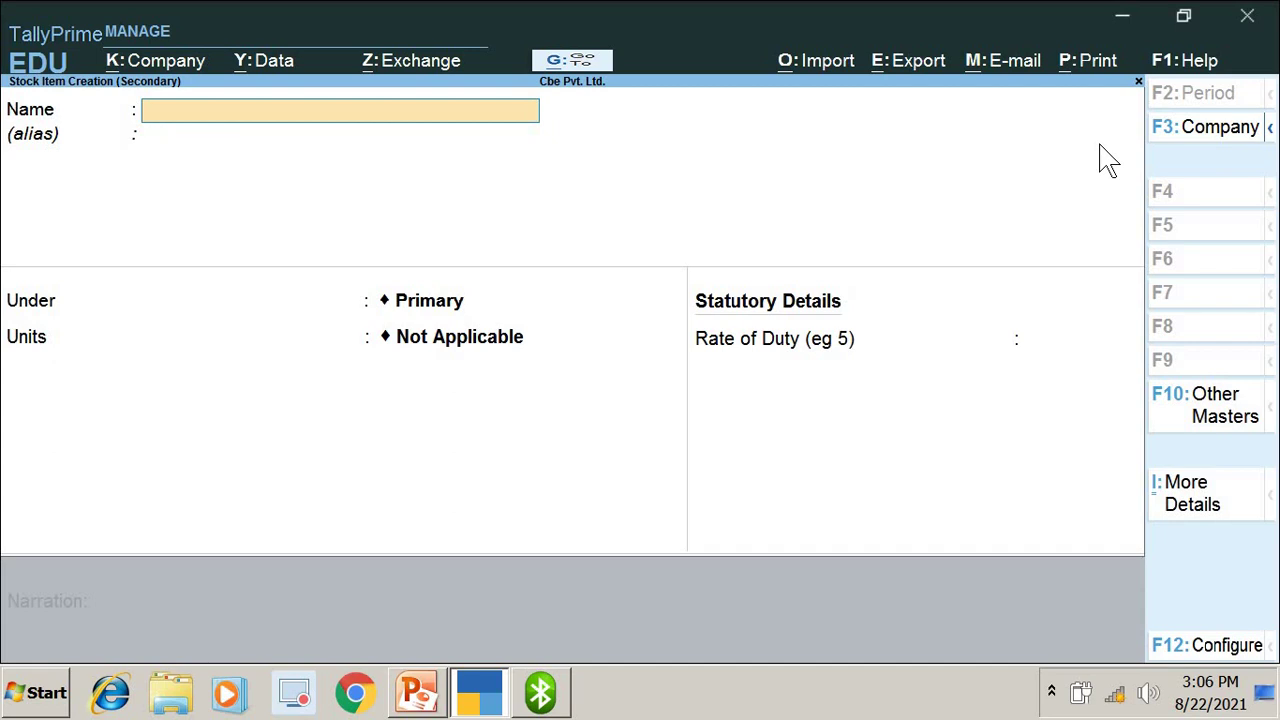
{"action": "type", "text": "Vg"}
{"action": "key", "text": "BackSpace"}
{"action": "type", "text": "GA Cable"}
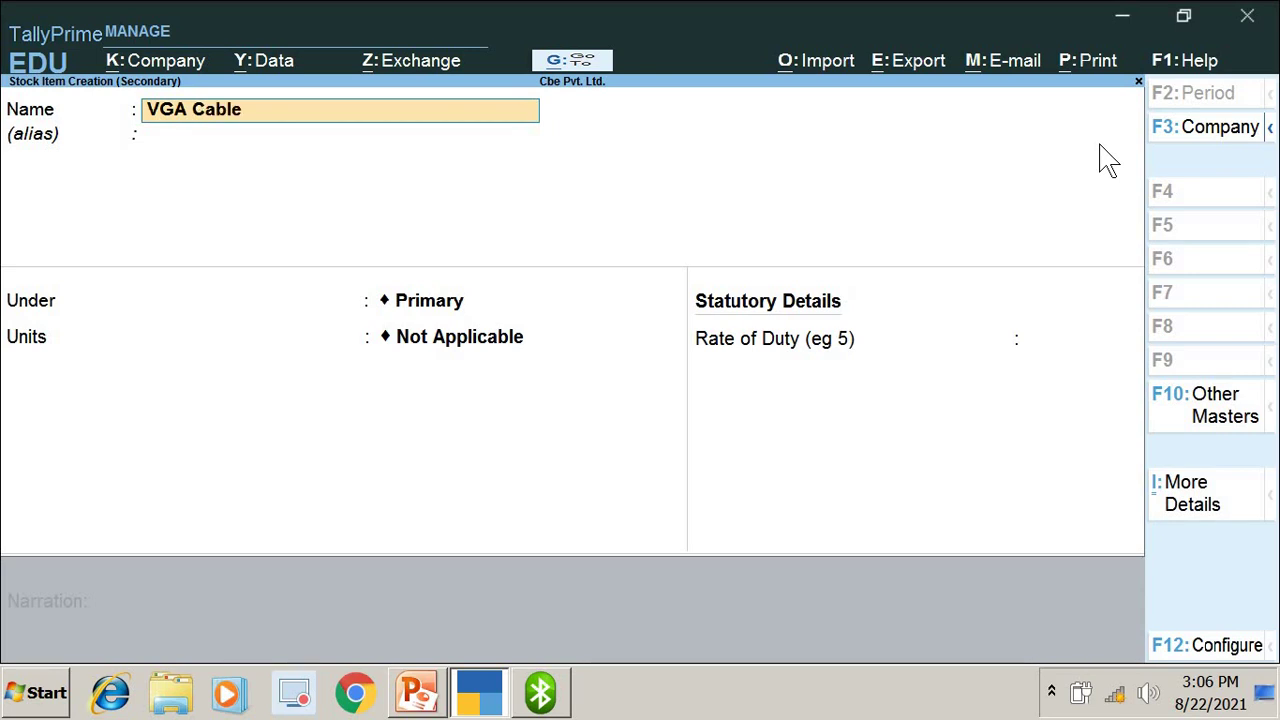
{"action": "type", "text": " A/c"}
{"action": "key", "text": "BackSpace"}
{"action": "key", "text": "BackSpace"}
{"action": "key", "text": "BackSpace"}
{"action": "key", "text": "Return"}
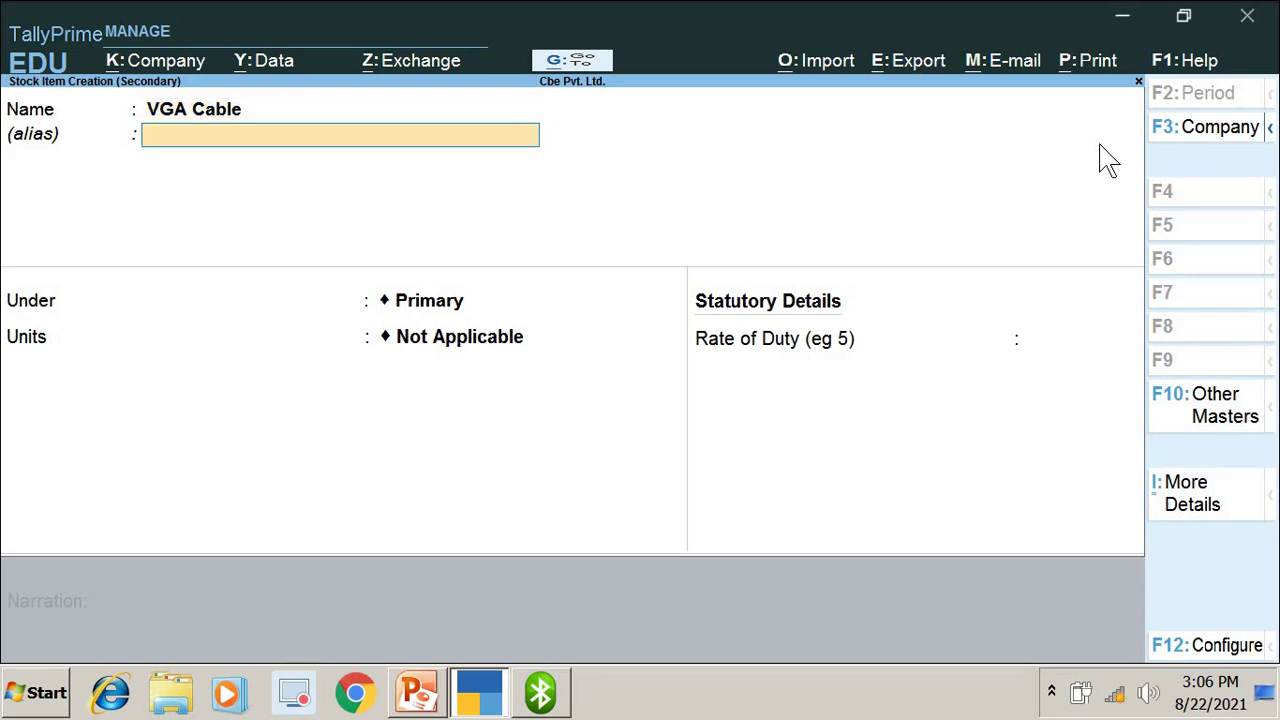
Set the VGA Cable item's unit to nos, leave the alias, group and duty rate at their defaults, and save the item.
{"action": "key", "text": "Return"}
{"action": "key", "text": "Return"}
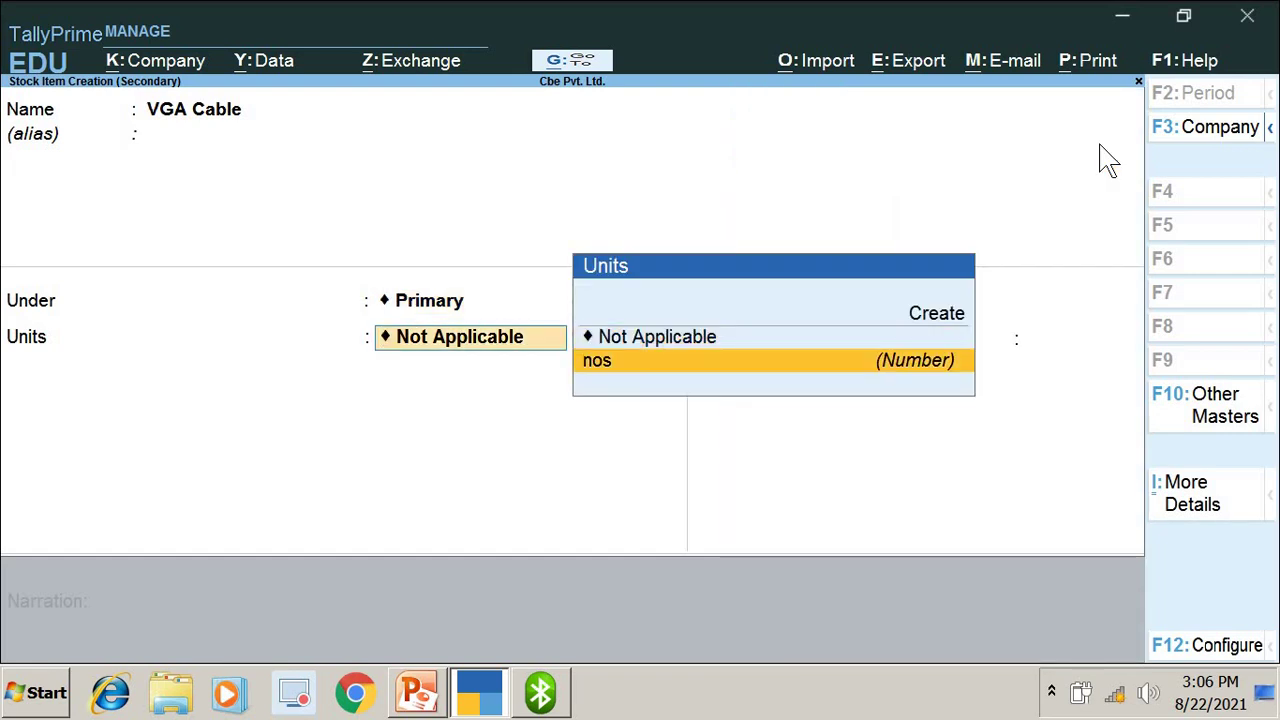
{"action": "key", "text": "Return"}
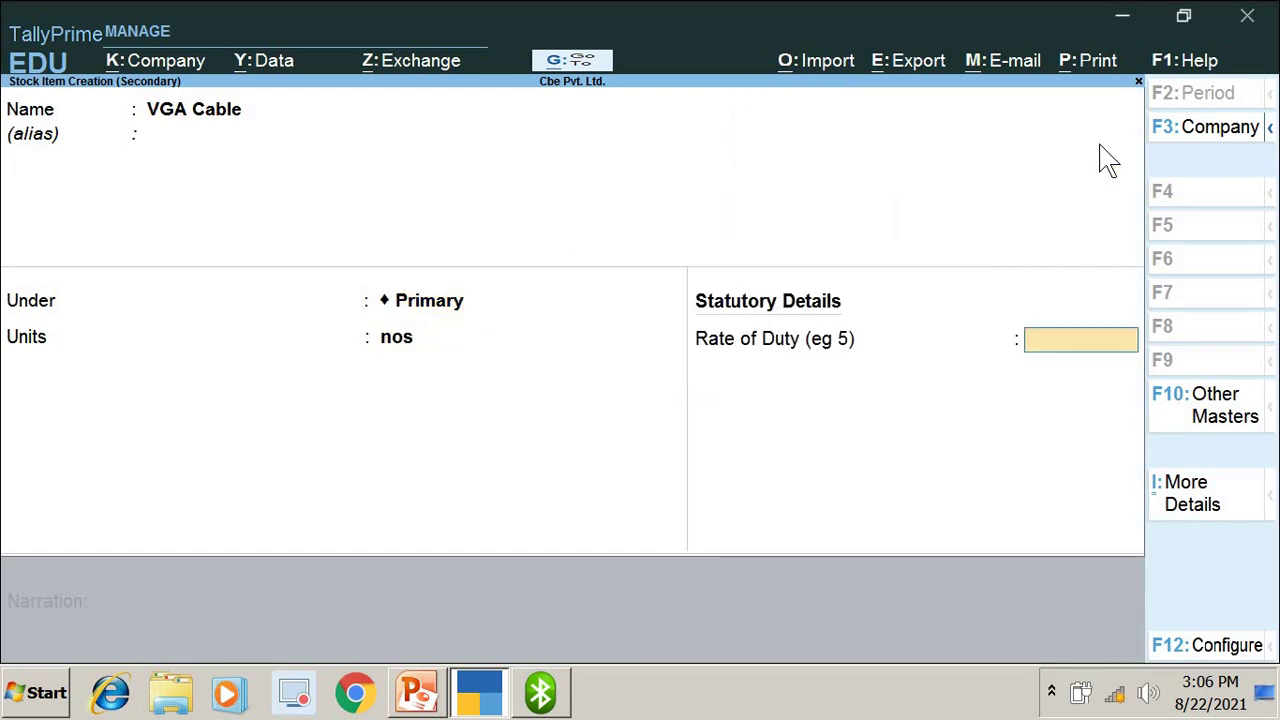
{"action": "key", "text": "Return"}
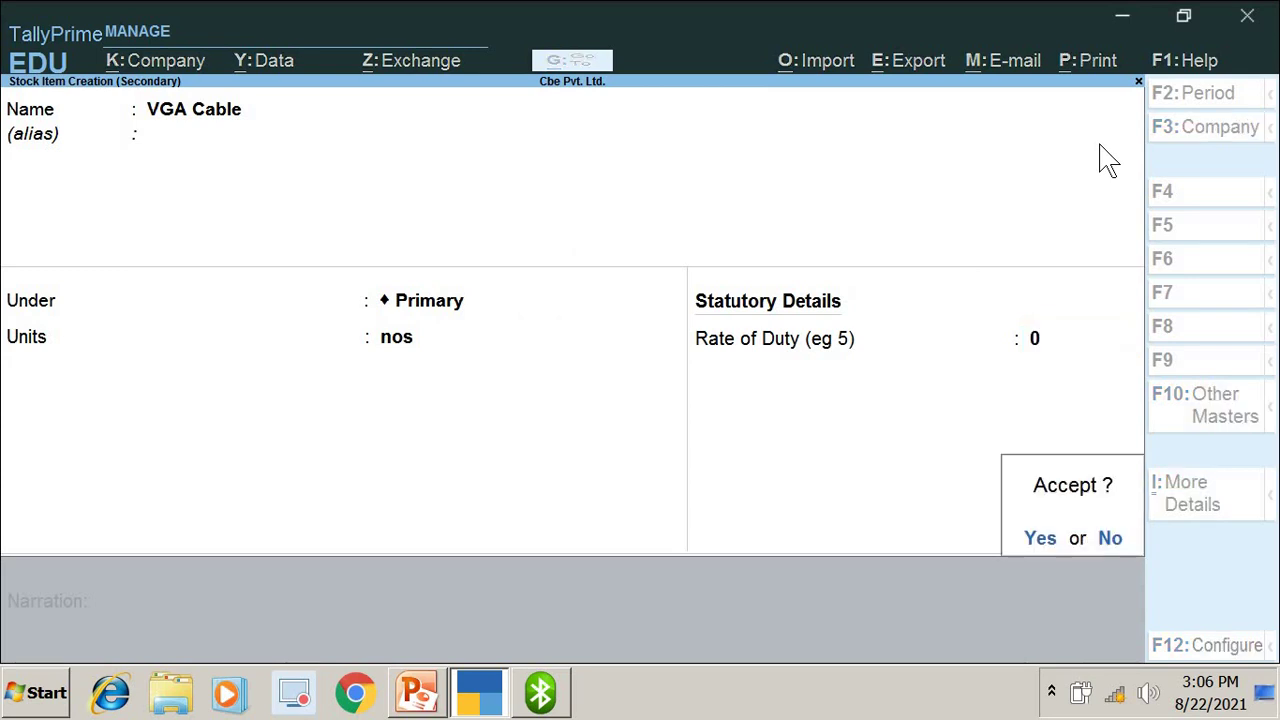
{"action": "left_click", "coordinate": [1041, 538]}
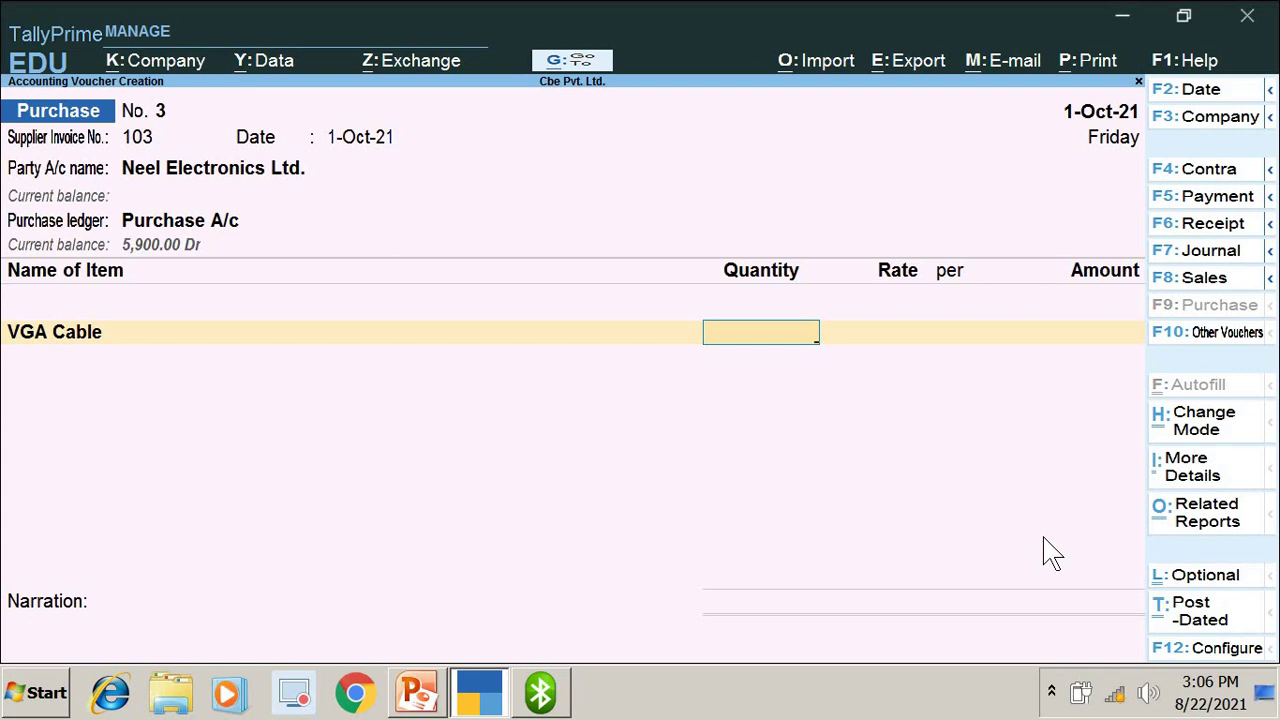
Enter 100 nos of VGA Cable at a rate of 50 per nos and end the item list.
{"action": "type", "text": "100"}
{"action": "key", "text": "Return"}
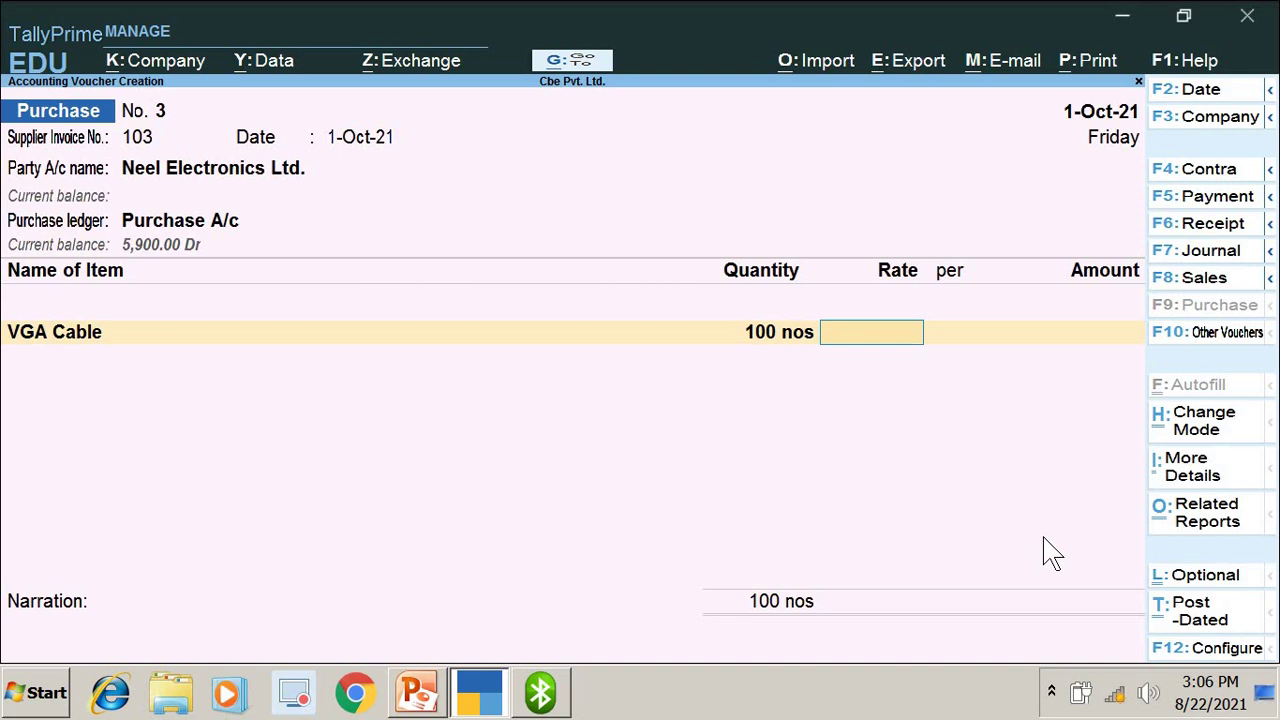
{"action": "type", "text": "50"}
{"action": "key", "text": "Return"}
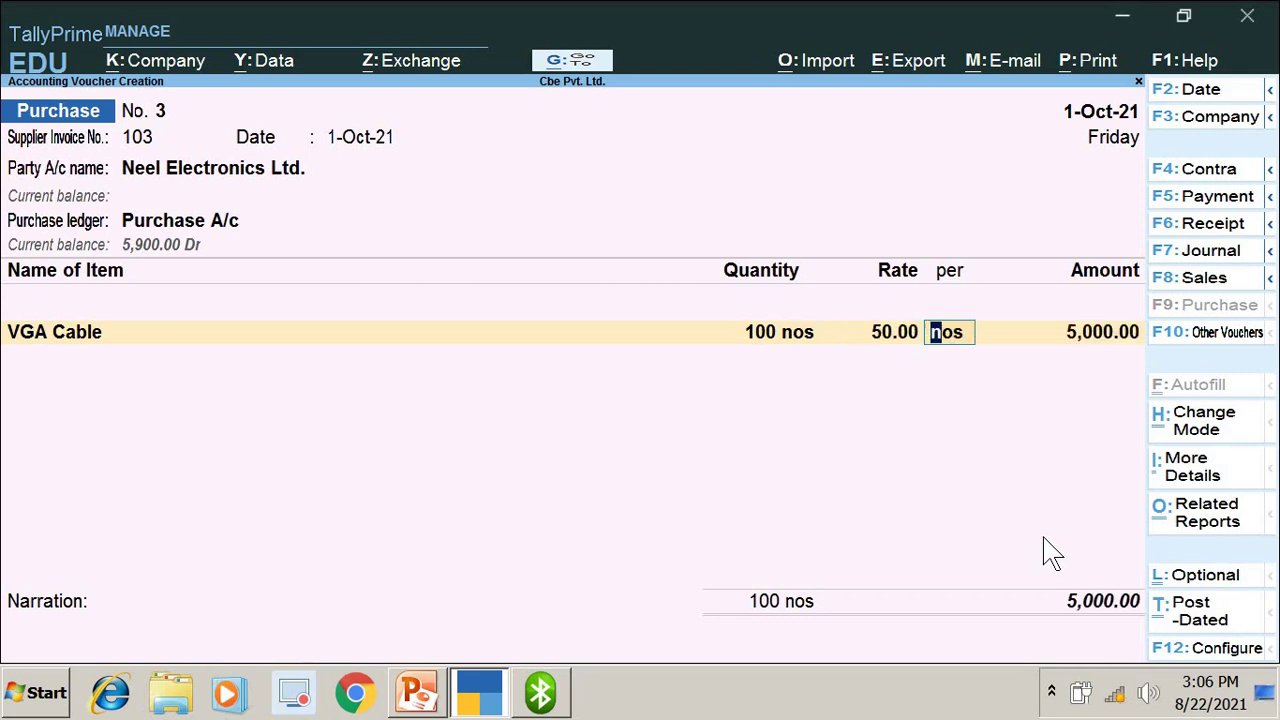
{"action": "key", "text": "Return"}
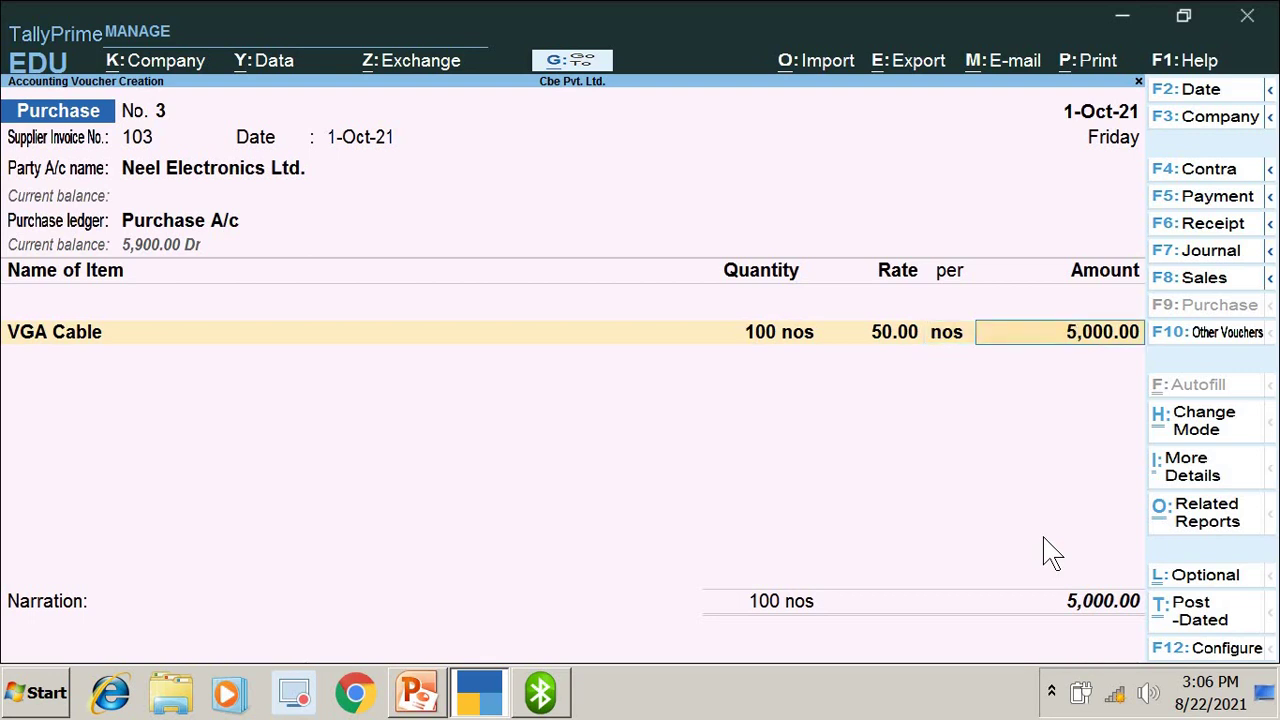
{"action": "key", "text": "Return"}
{"action": "key", "text": "Return"}
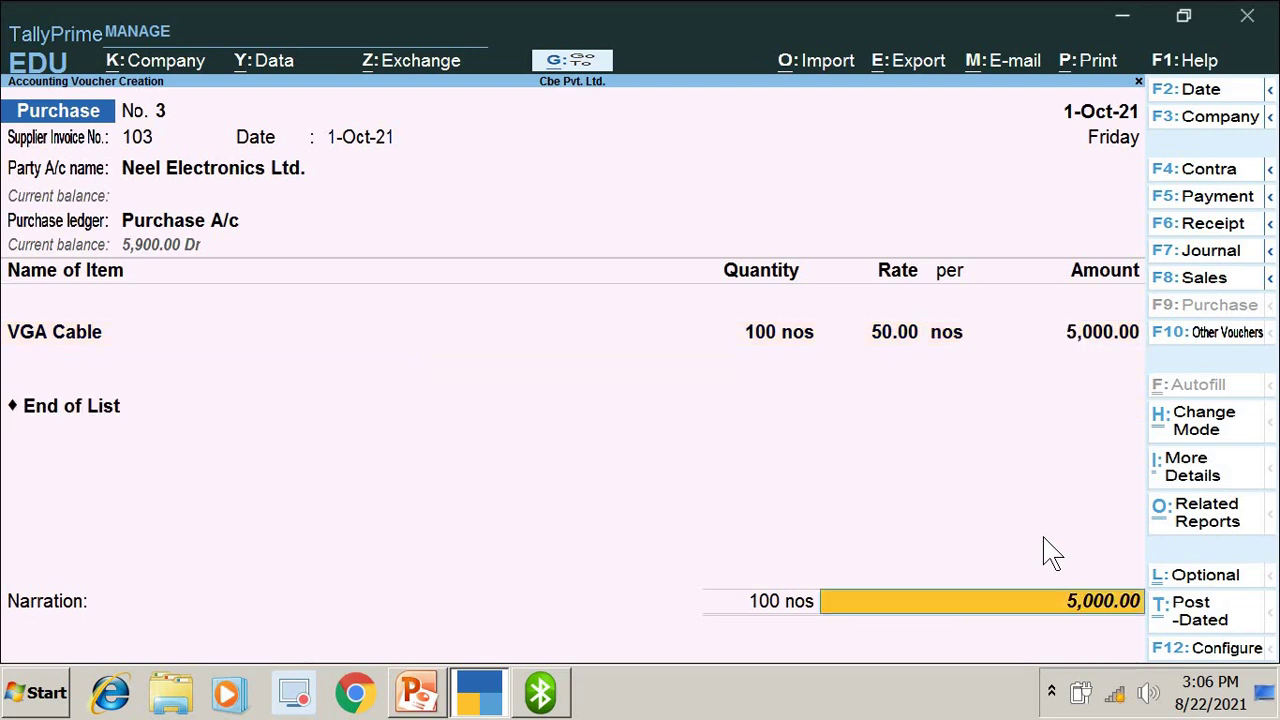
Add the narration "being credit purchase" and save the purchase voucher.
{"action": "key", "text": "Return"}
{"action": "key", "text": "Return"}
{"action": "key", "text": "Return"}
{"action": "key", "text": "Return"}
{"action": "key", "text": "Return"}
{"action": "key", "text": "Return"}
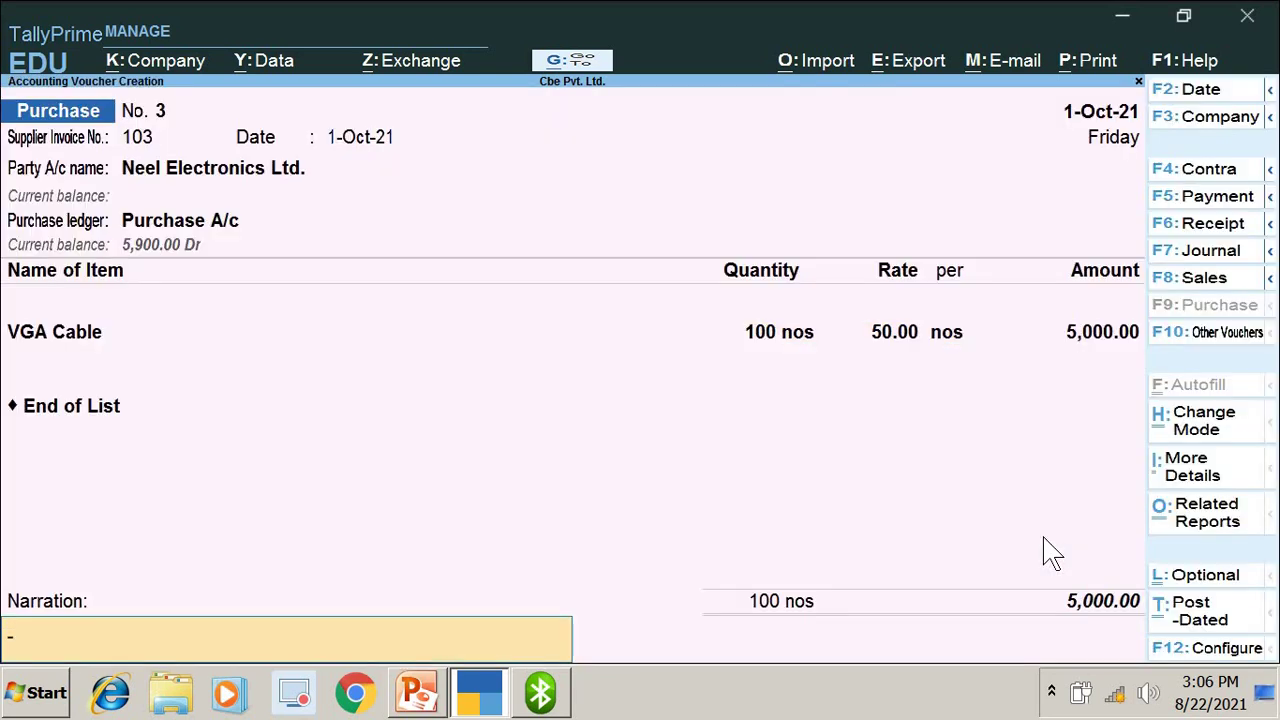
{"action": "type", "text": "being credit purchase"}
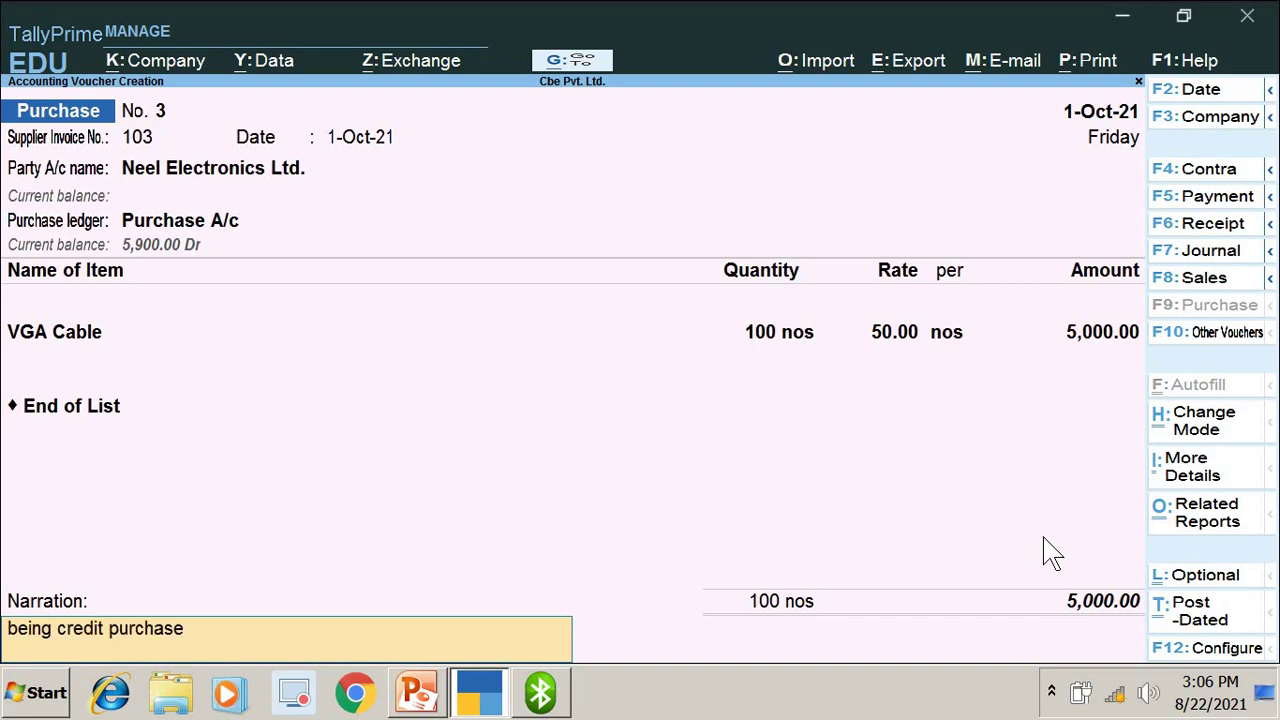
{"action": "key", "text": "Return"}
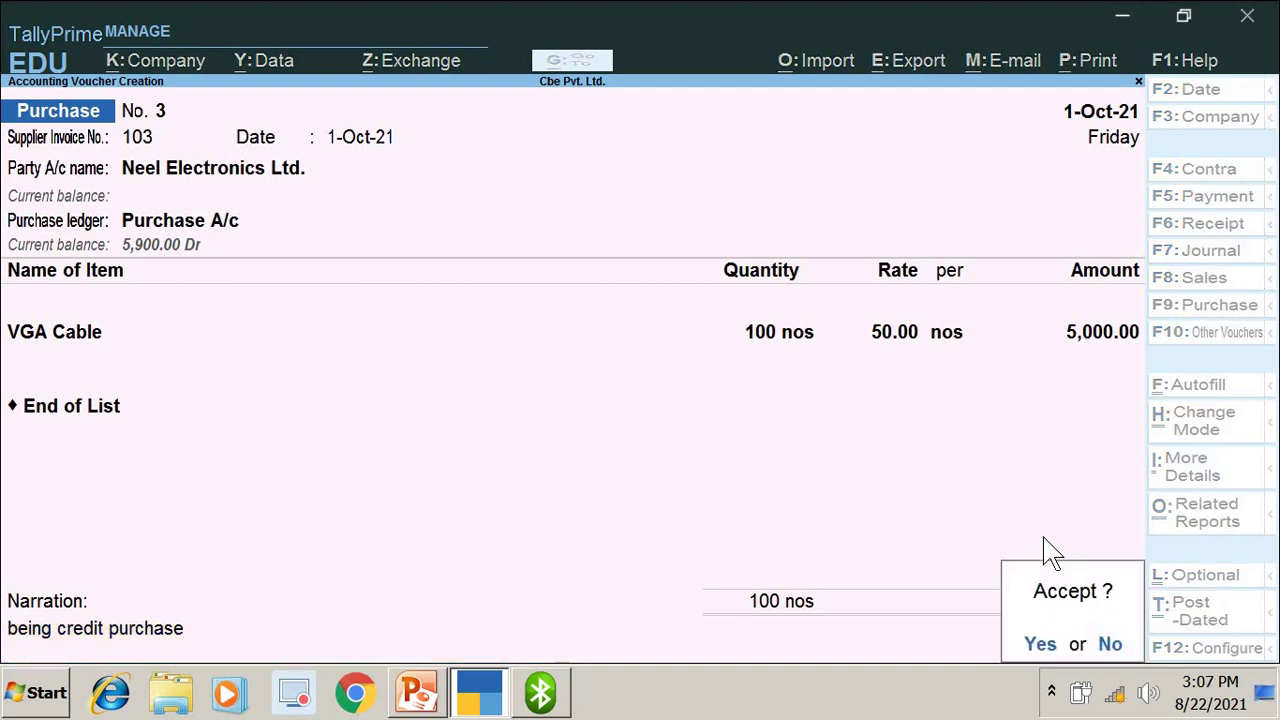
{"action": "left_click", "coordinate": [1040, 644]}
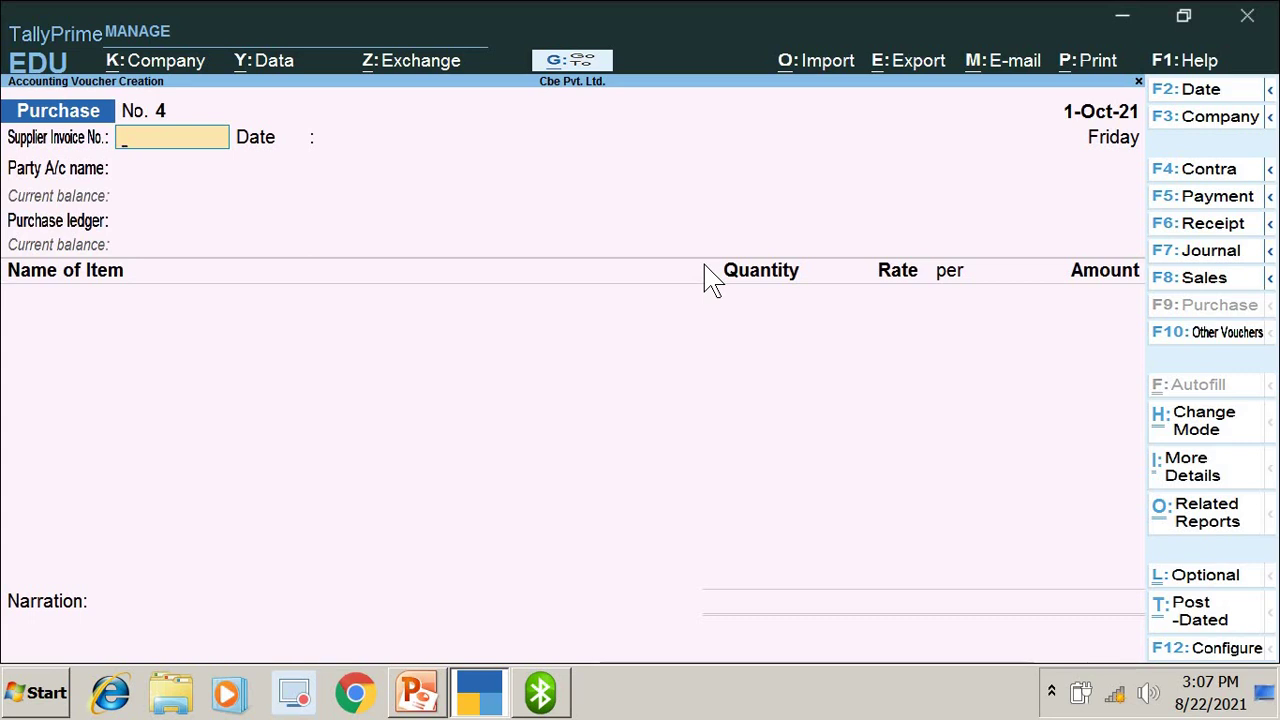
Quit voucher entry without starting another purchase and return to the Gateway of Tally.
{"action": "key", "text": "Escape"}
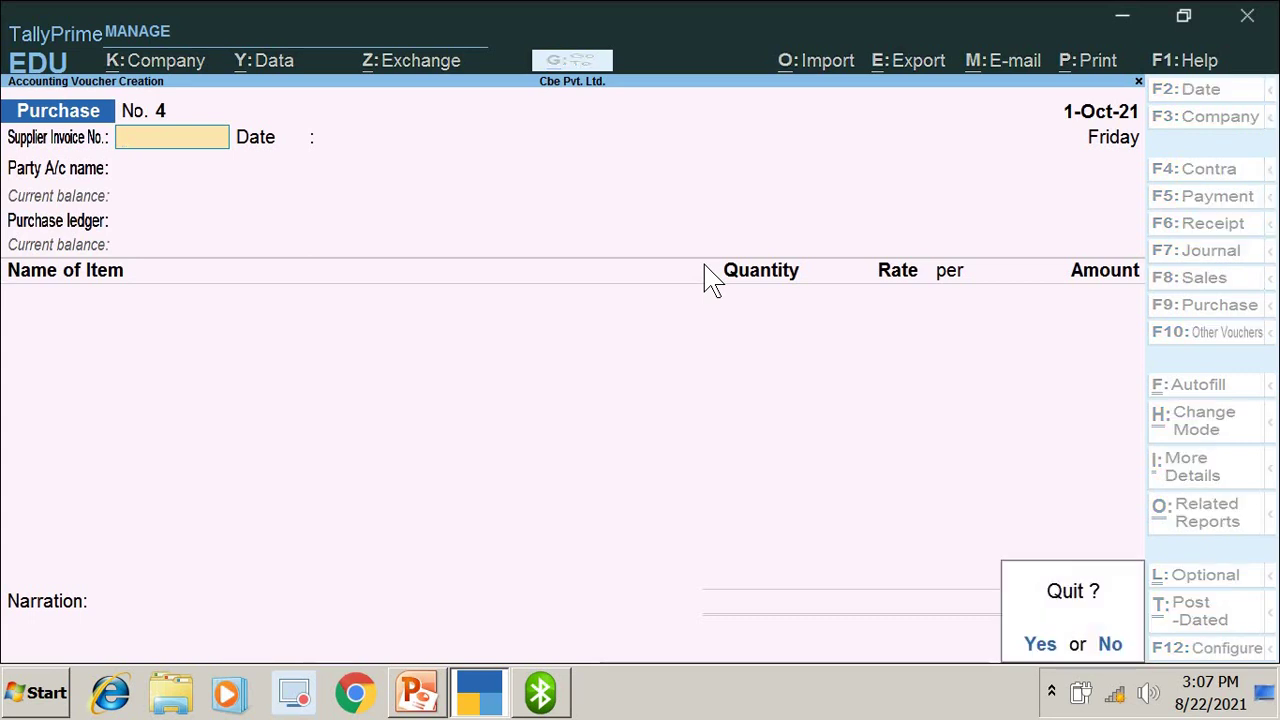
{"action": "key", "text": "y"}
{"action": "key", "text": "Escape"}
{"action": "key", "text": "n"}
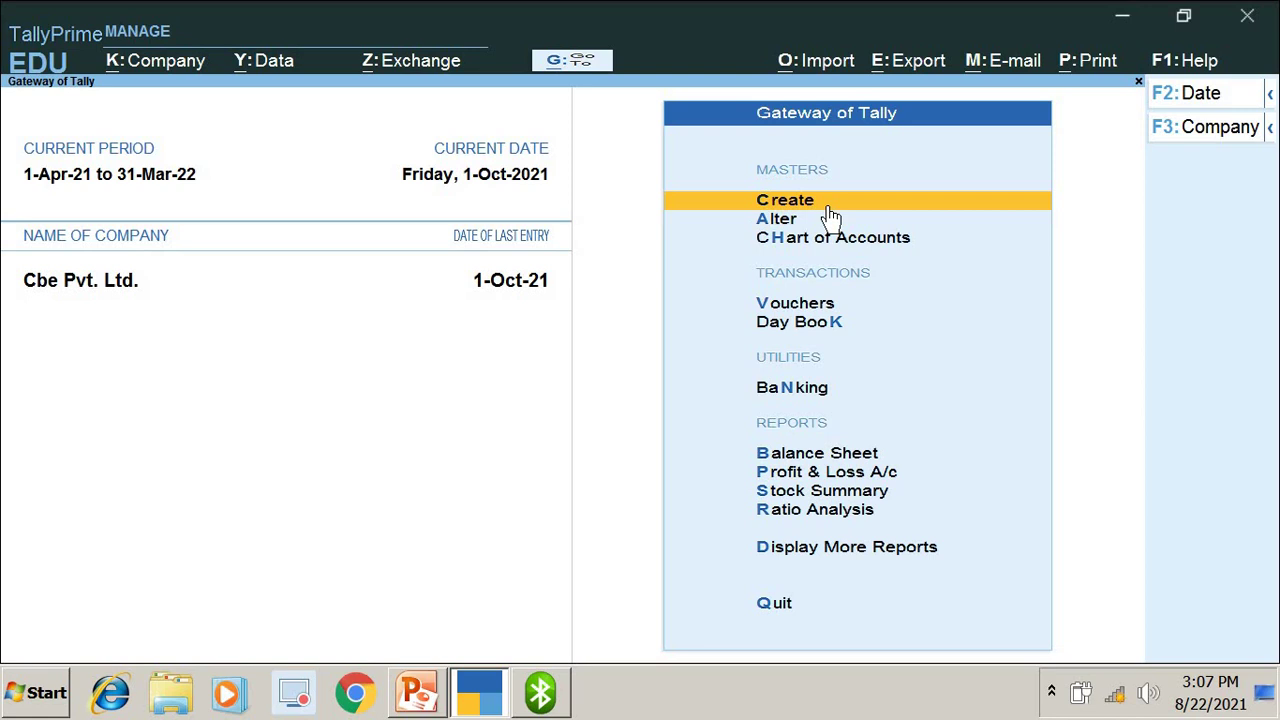
Bring up the ledger selection for the Ledger report under Account Books.
{"action": "key", "text": "Down"}
{"action": "key", "text": "Down"}
{"action": "key", "text": "Down"}
{"action": "key", "text": "Down"}
{"action": "key", "text": "Down"}
{"action": "key", "text": "Down"}
{"action": "key", "text": "Down"}
{"action": "key", "text": "Down"}
{"action": "key", "text": "Down"}
{"action": "key", "text": "Down"}
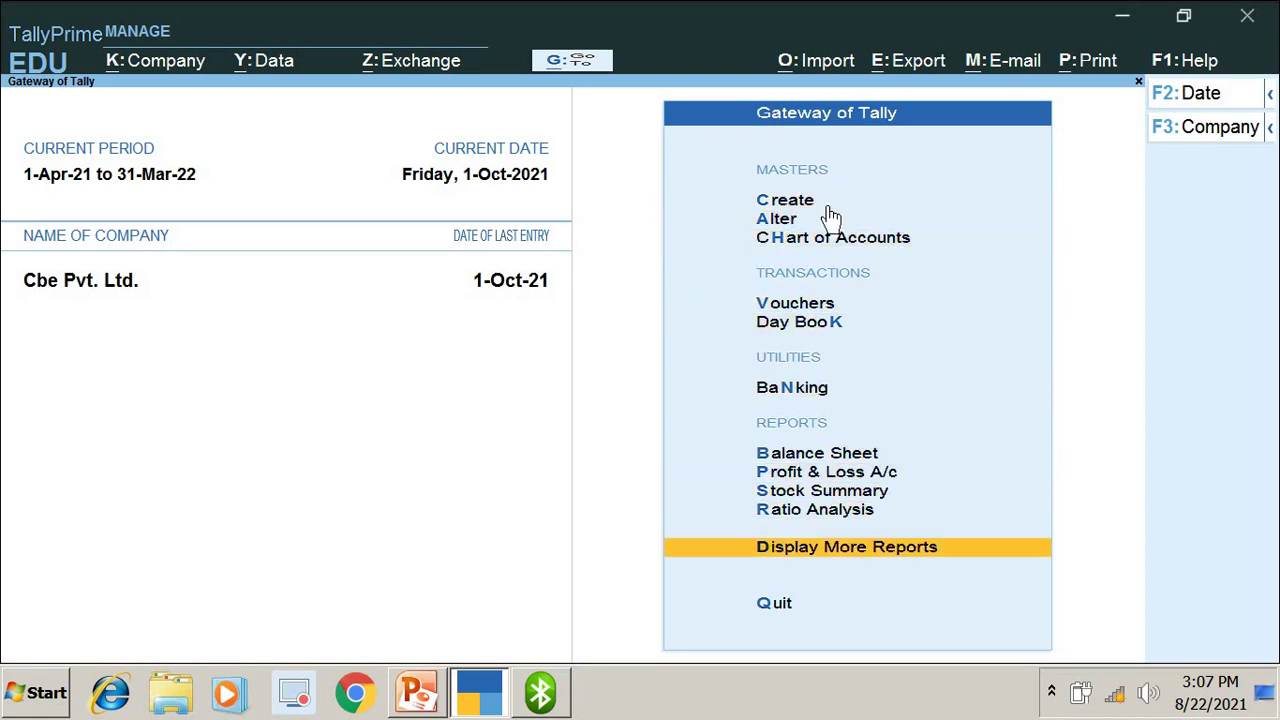
{"action": "key", "text": "Return"}
{"action": "key", "text": "Down"}
{"action": "key", "text": "Down"}
{"action": "key", "text": "Down"}
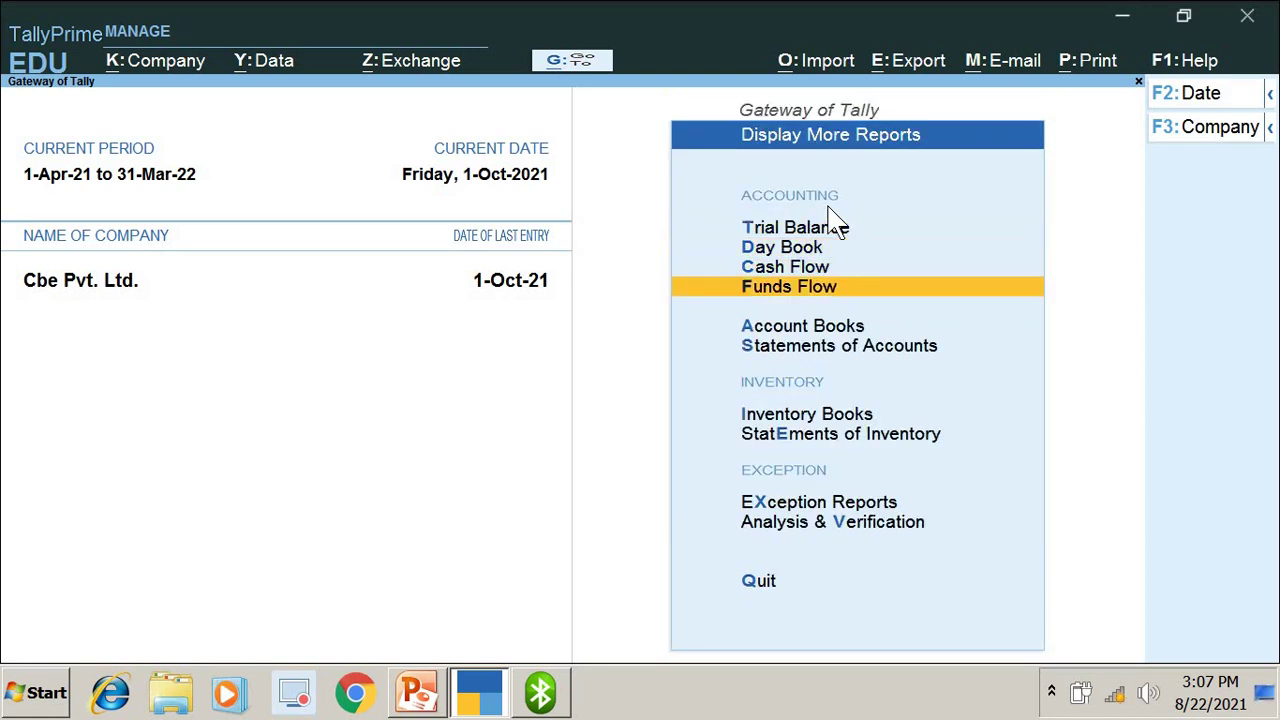
{"action": "key", "text": "Down"}
{"action": "key", "text": "Return"}
{"action": "key", "text": "Down"}
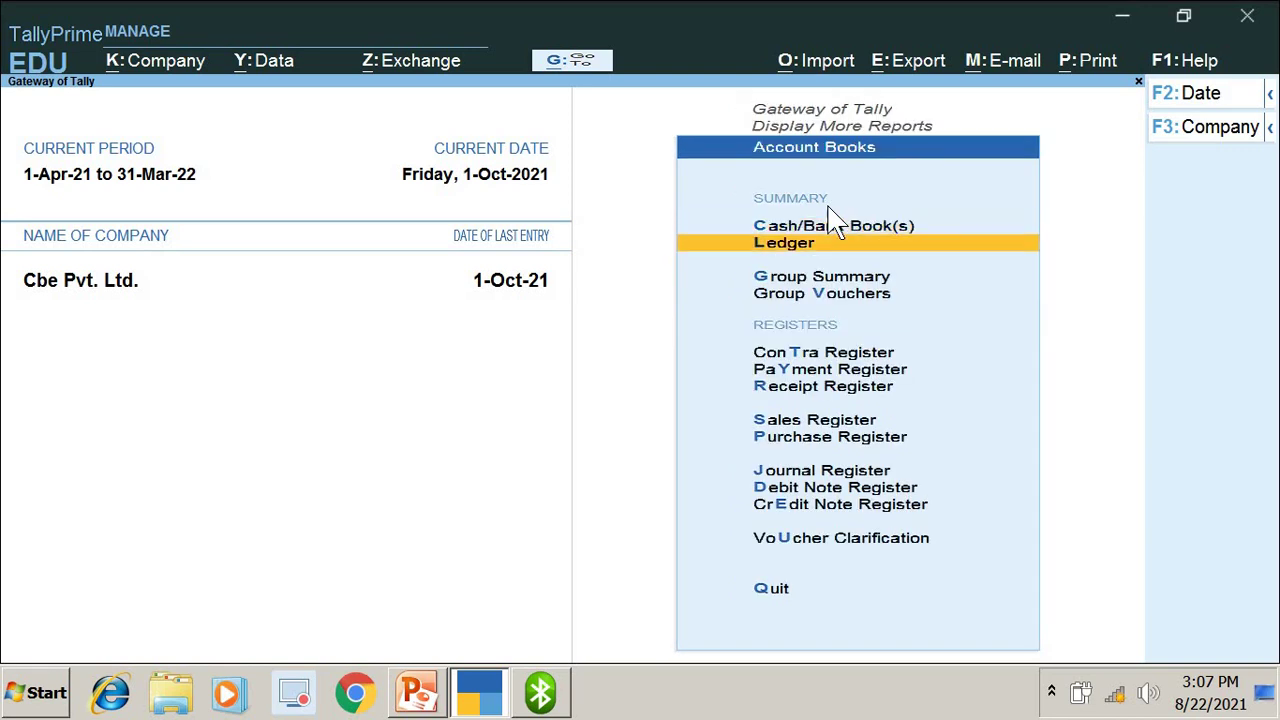
{"action": "key", "text": "Return"}
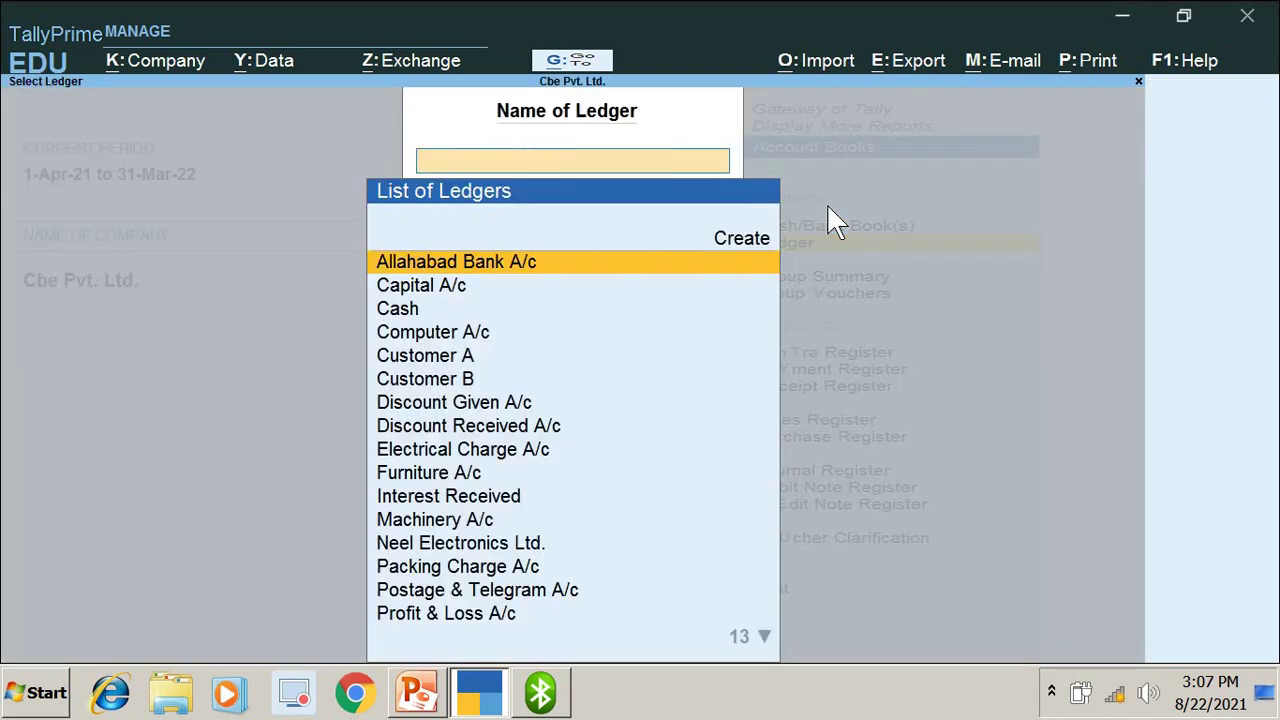
View the ledger vouchers of Neel Electronics Ltd. to check the posted credit purchase.
{"action": "key", "text": "Down"}
{"action": "key", "text": "Down"}
{"action": "key", "text": "Down"}
{"action": "key", "text": "Down"}
{"action": "key", "text": "Down"}
{"action": "key", "text": "Down"}
{"action": "key", "text": "Down"}
{"action": "key", "text": "Down"}
{"action": "key", "text": "Down"}
{"action": "key", "text": "Down"}
{"action": "key", "text": "Down"}
{"action": "key", "text": "Down"}
{"action": "key", "text": "Down"}
{"action": "key", "text": "Down"}
{"action": "key", "text": "Down"}
{"action": "key", "text": "Down"}
{"action": "key", "text": "Down"}
{"action": "key", "text": "Down"}
{"action": "key", "text": "Down"}
{"action": "key", "text": "Down"}
{"action": "key", "text": "Down"}
{"action": "key", "text": "Down"}
{"action": "key", "text": "Down"}
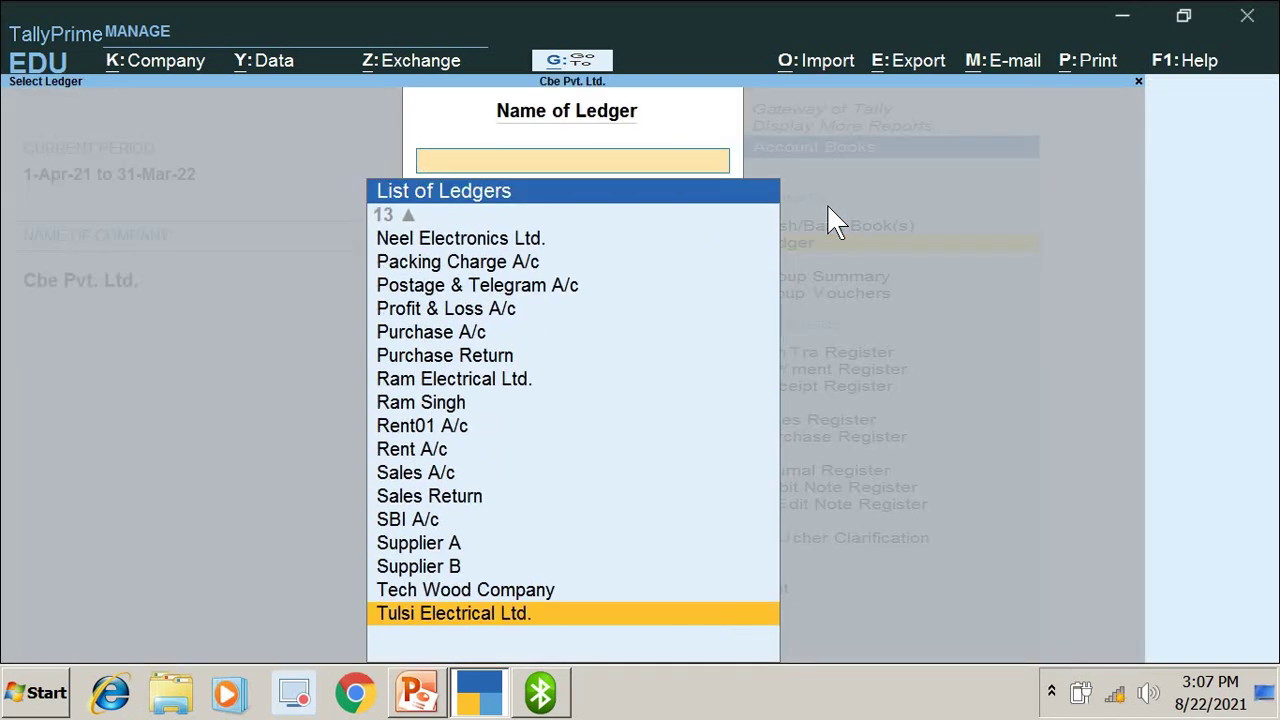
{"action": "key", "text": "Up"}
{"action": "key", "text": "Down"}
{"action": "key", "text": "Up"}
{"action": "key", "text": "Up"}
{"action": "key", "text": "Up"}
{"action": "key", "text": "Up"}
{"action": "key", "text": "Up"}
{"action": "key", "text": "Up"}
{"action": "key", "text": "Up"}
{"action": "key", "text": "Up"}
{"action": "key", "text": "Up"}
{"action": "key", "text": "Up"}
{"action": "key", "text": "Up"}
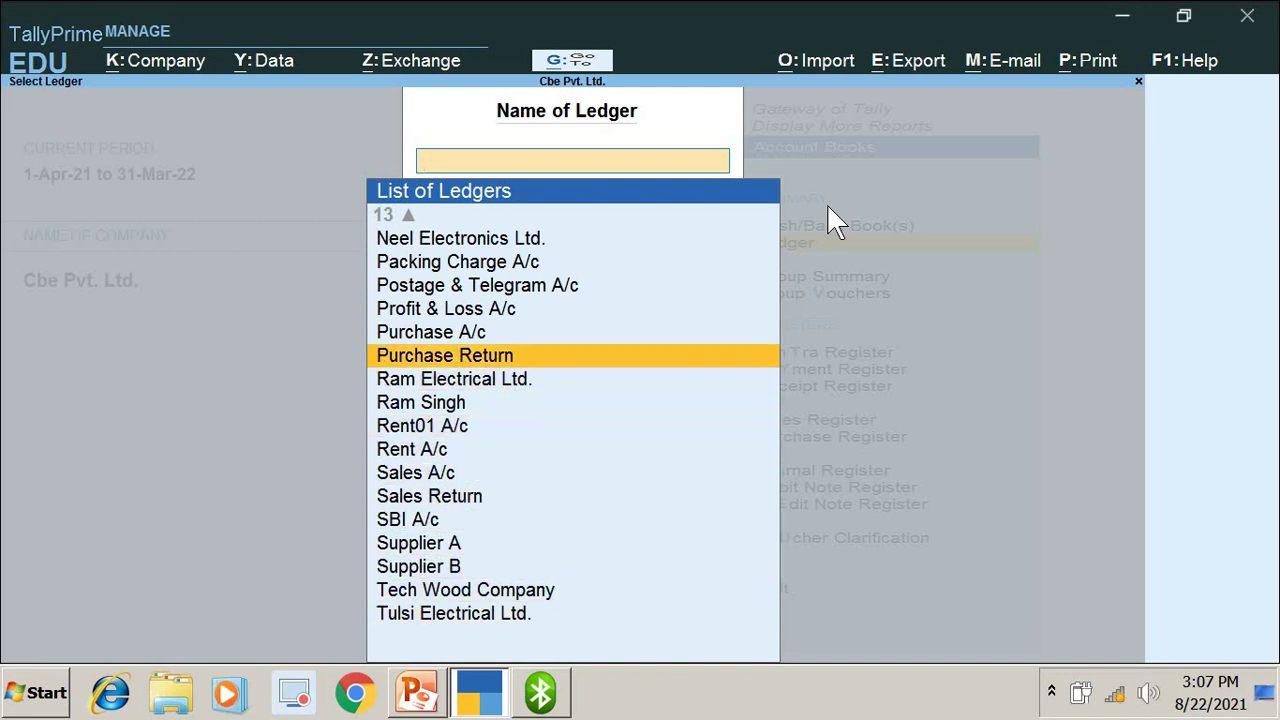
{"action": "key", "text": "Up"}
{"action": "key", "text": "Up"}
{"action": "key", "text": "Up"}
{"action": "key", "text": "Up"}
{"action": "key", "text": "Up"}
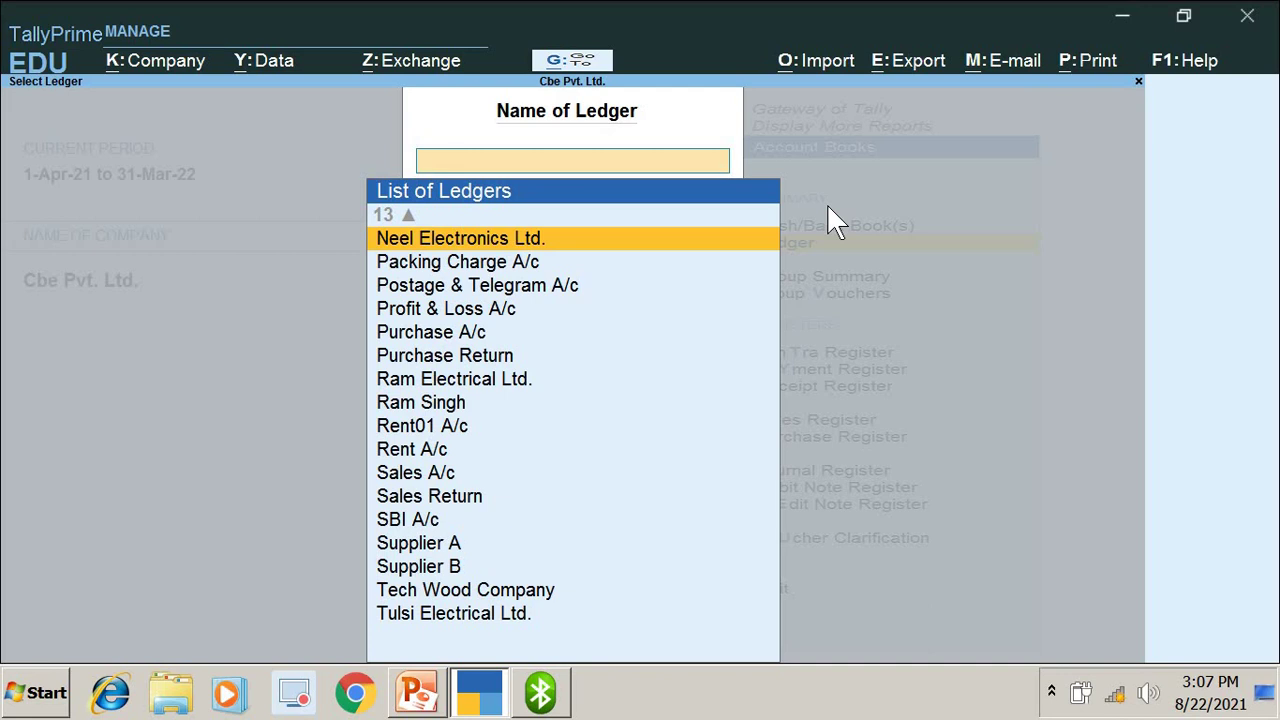
{"action": "key", "text": "Return"}
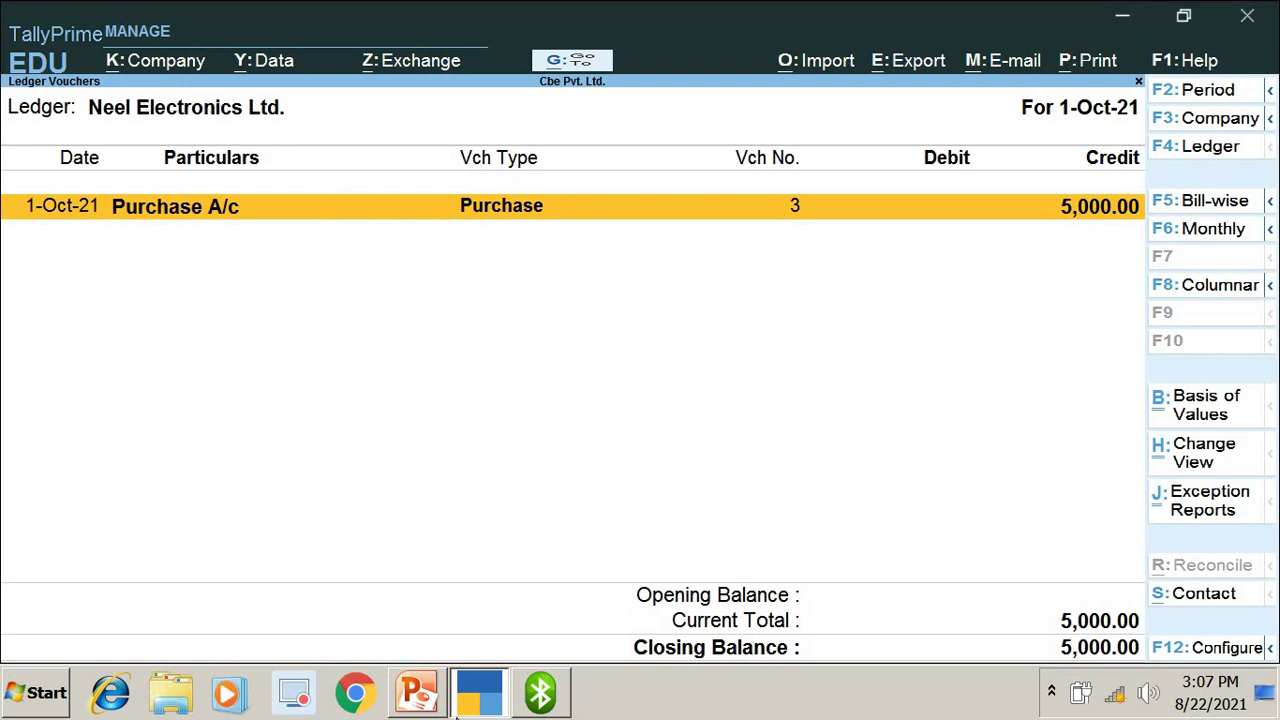
Review the debit note example on the PowerPoint slide, switch back to TallyPrime and close the ledger report down to the Gateway of Tally.
{"action": "left_click", "coordinate": [418, 700]}
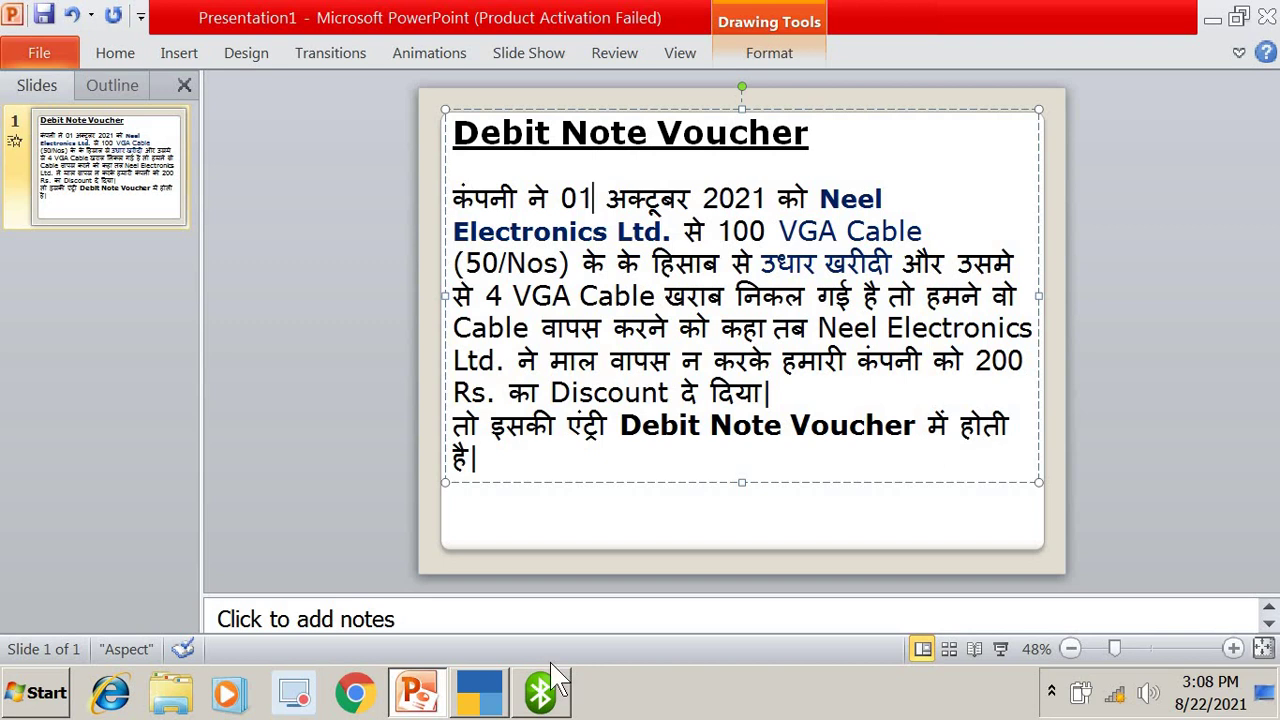
{"action": "left_click", "coordinate": [478, 692]}
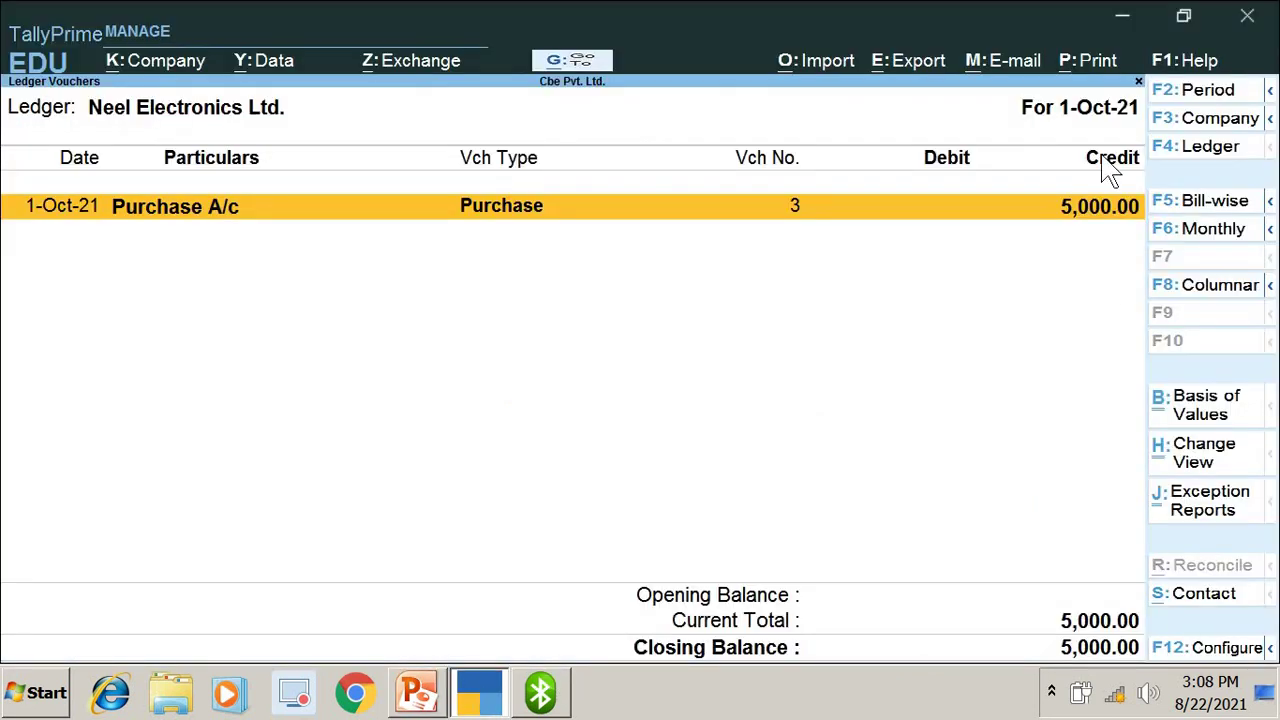
{"action": "key", "text": "Escape"}
{"action": "key", "text": "Escape"}
{"action": "key", "text": "Escape"}
{"action": "key", "text": "Escape"}
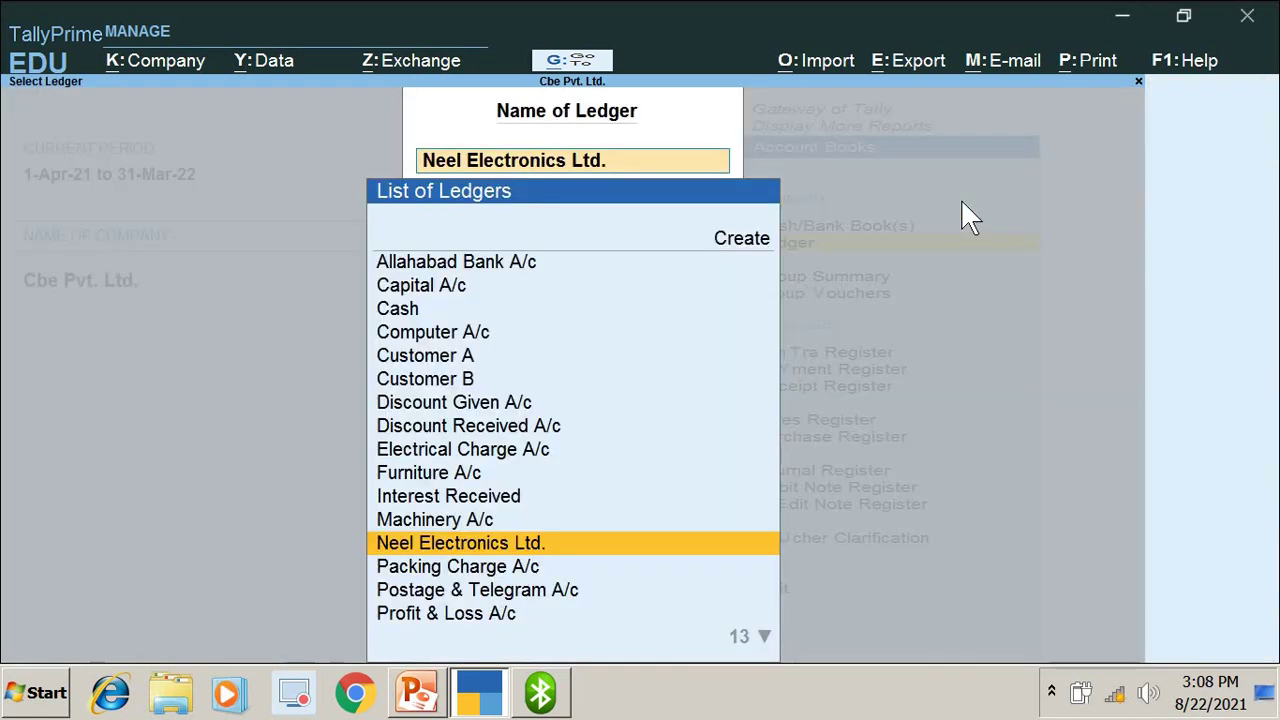
{"action": "key", "text": "Escape"}
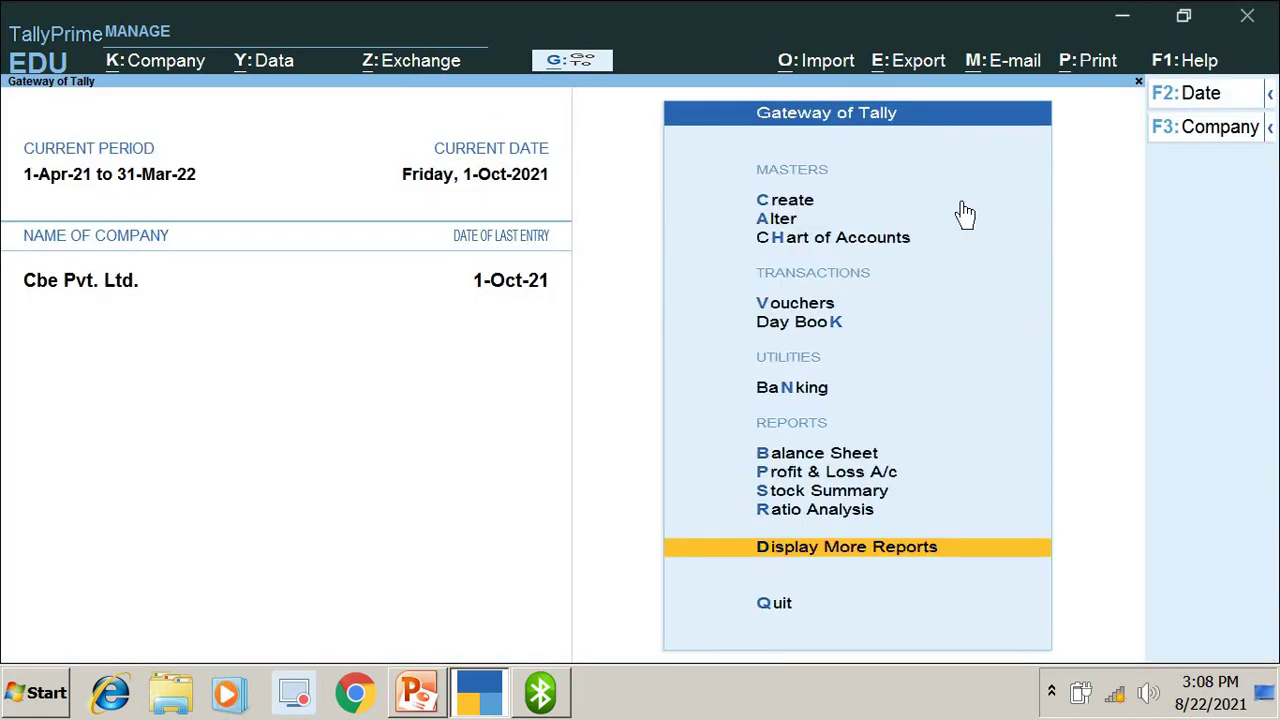
{"action": "key", "text": "Escape"}
{"action": "key", "text": "n"}
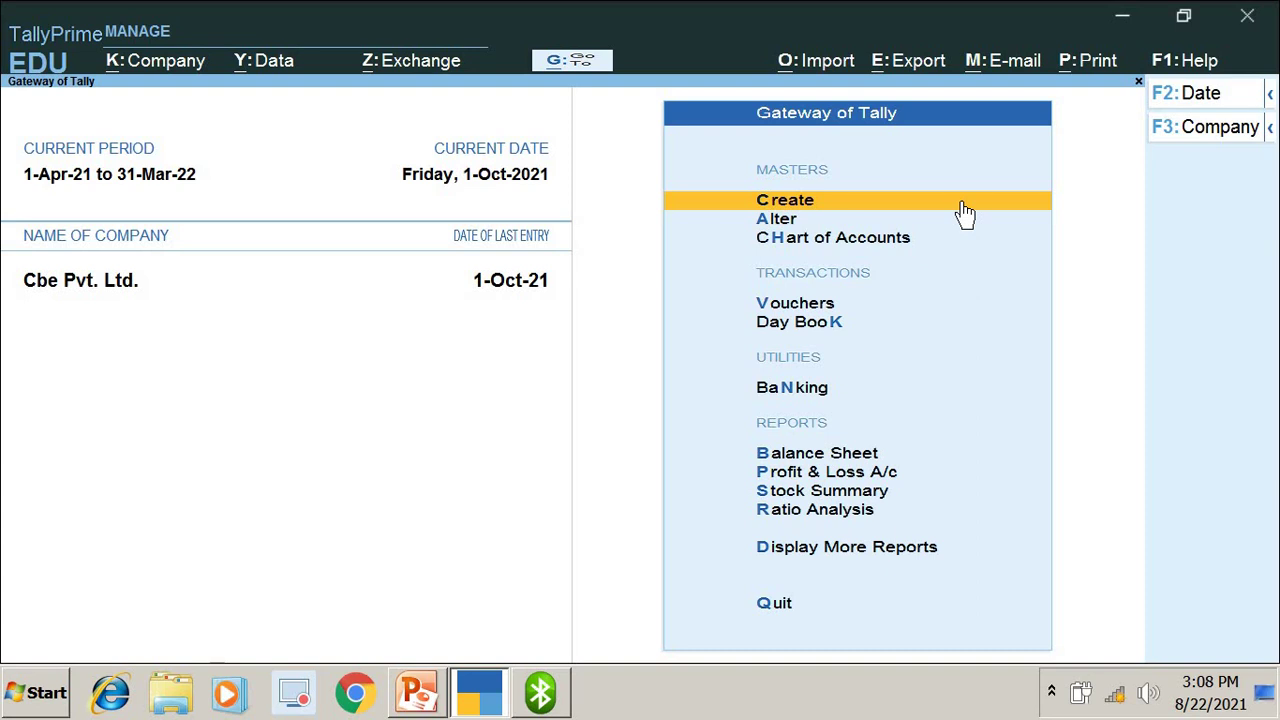
Open voucher entry and change the voucher type to Debit Note.
{"action": "key", "text": "Down"}
{"action": "key", "text": "Down"}
{"action": "key", "text": "Down"}
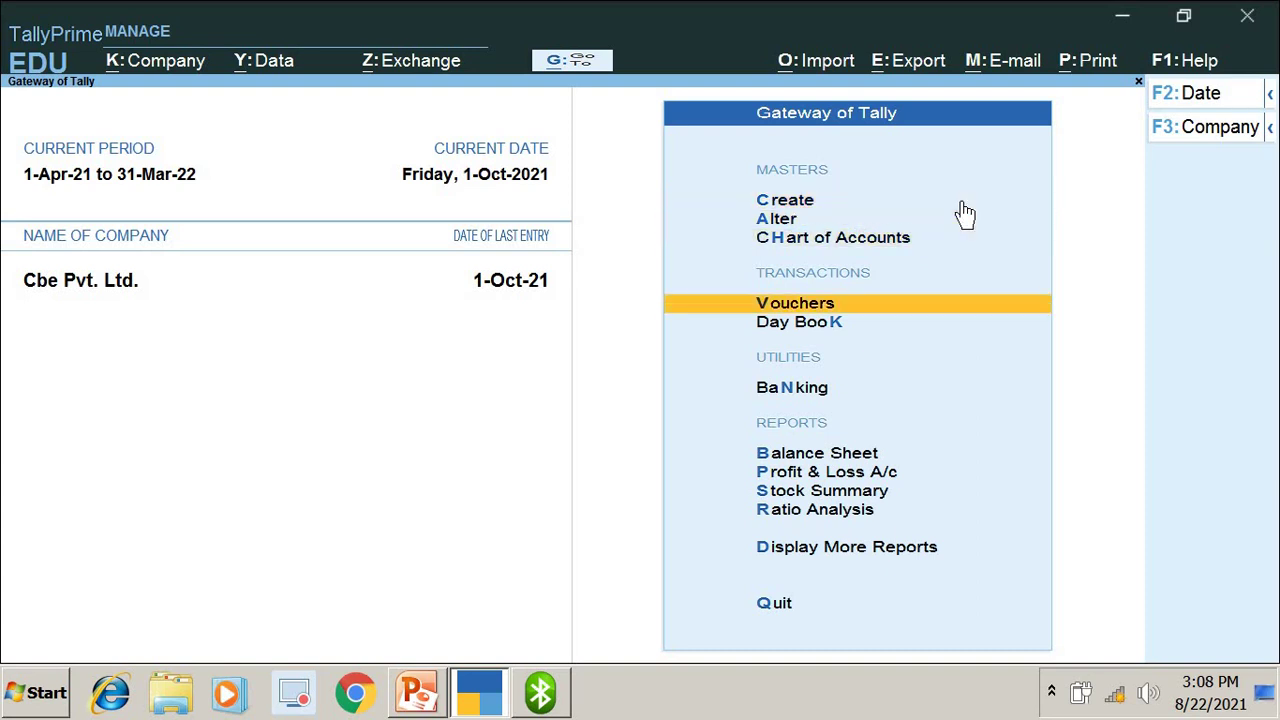
{"action": "key", "text": "Return"}
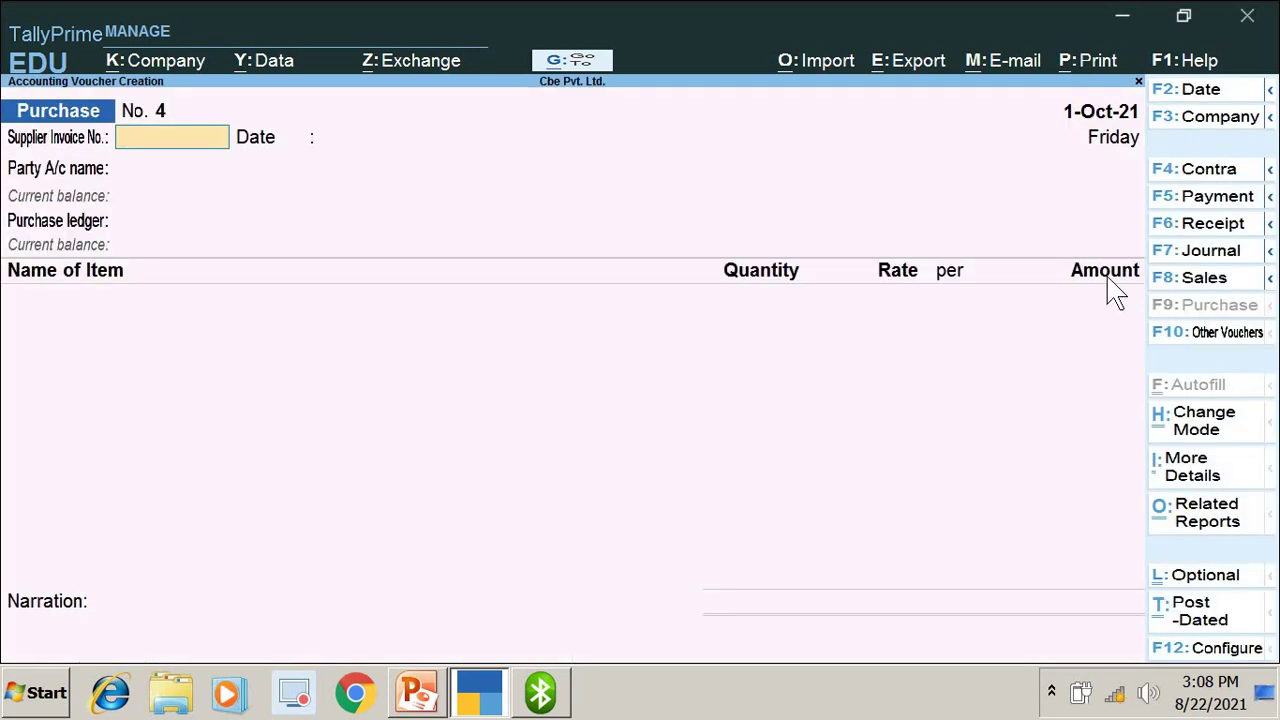
{"action": "left_click", "coordinate": [1270, 200]}
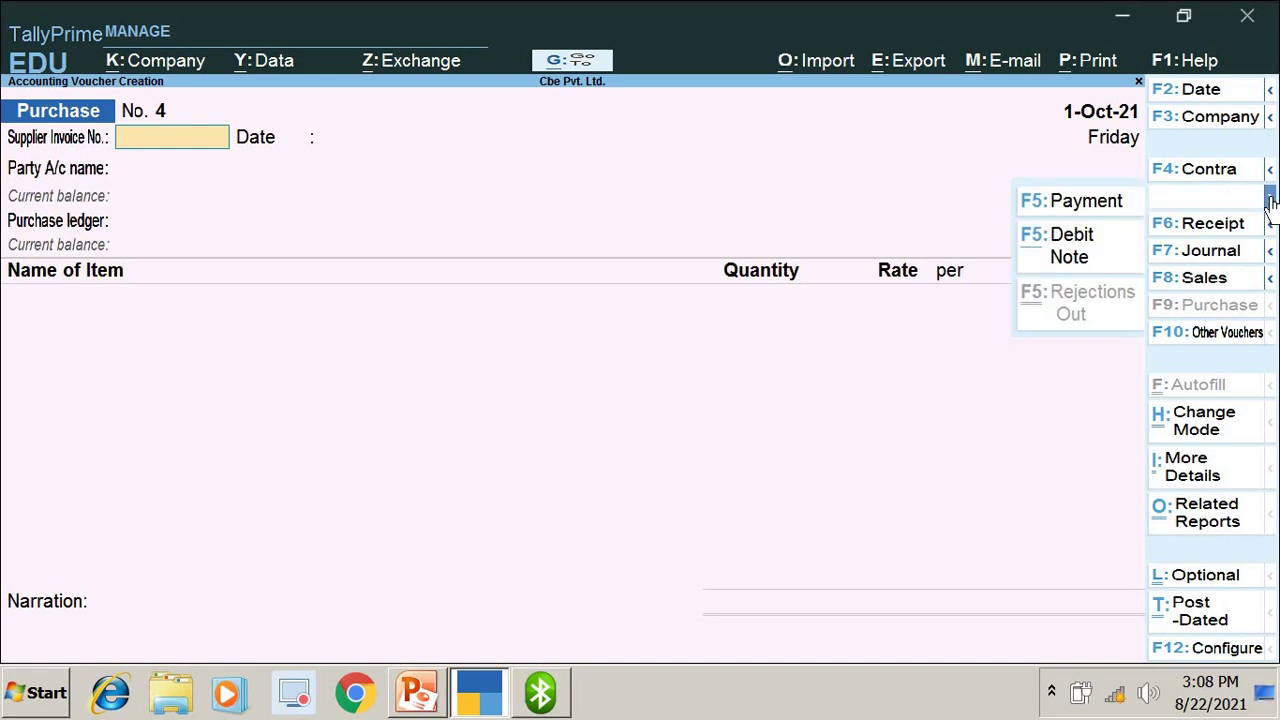
{"action": "left_click", "coordinate": [1080, 252]}
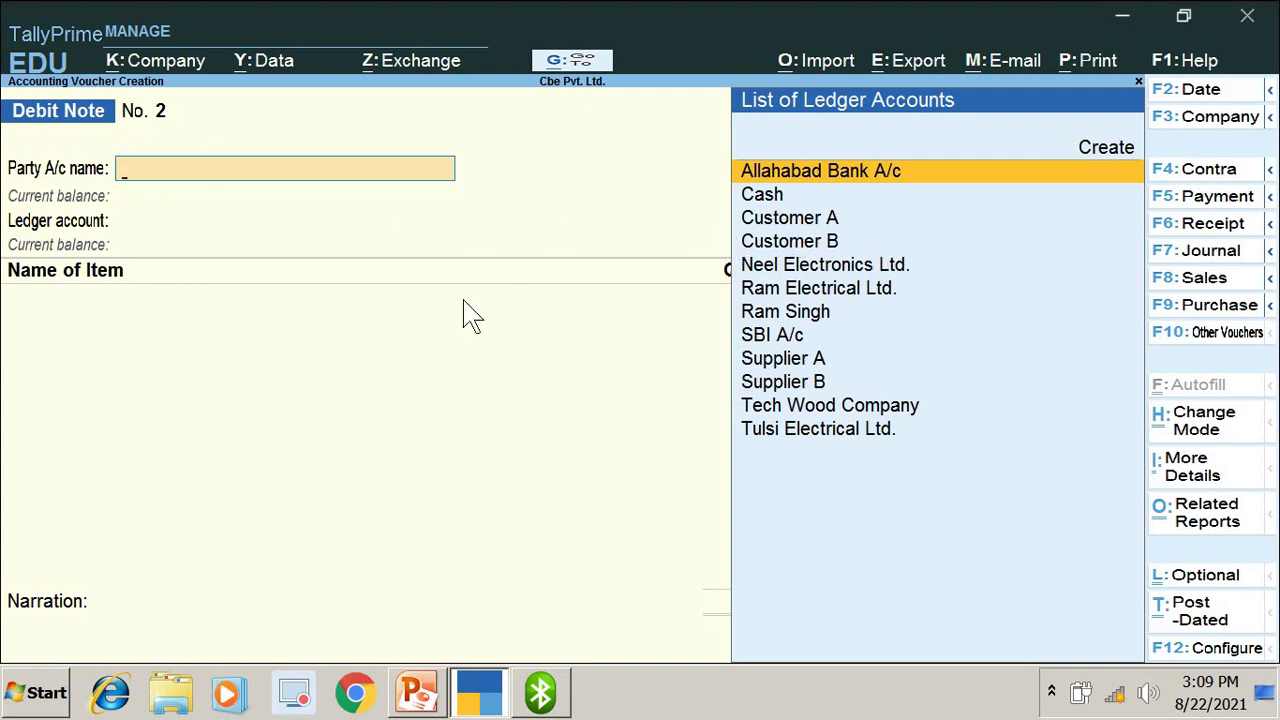
{"action": "left_click", "coordinate": [1270, 200]}
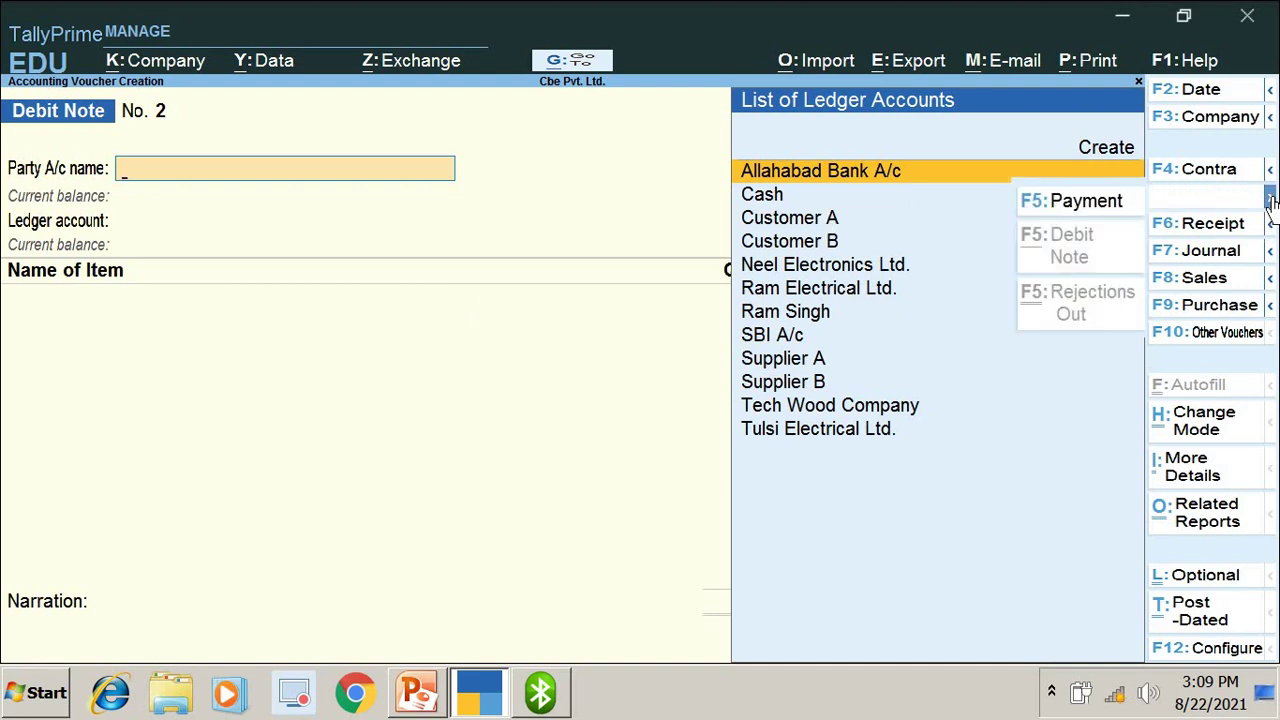
{"action": "left_click", "coordinate": [1270, 198]}
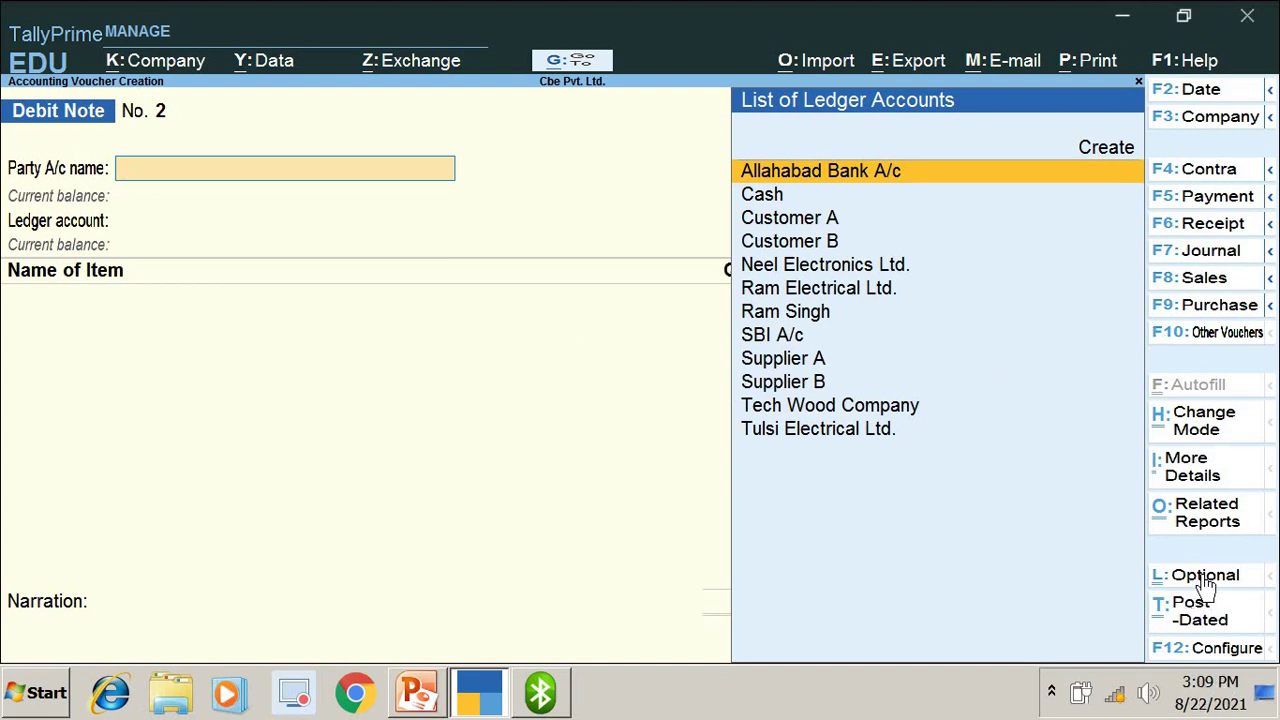
Change the debit note's voucher mode from item invoice to As Voucher.
{"action": "left_click", "coordinate": [1188, 424]}
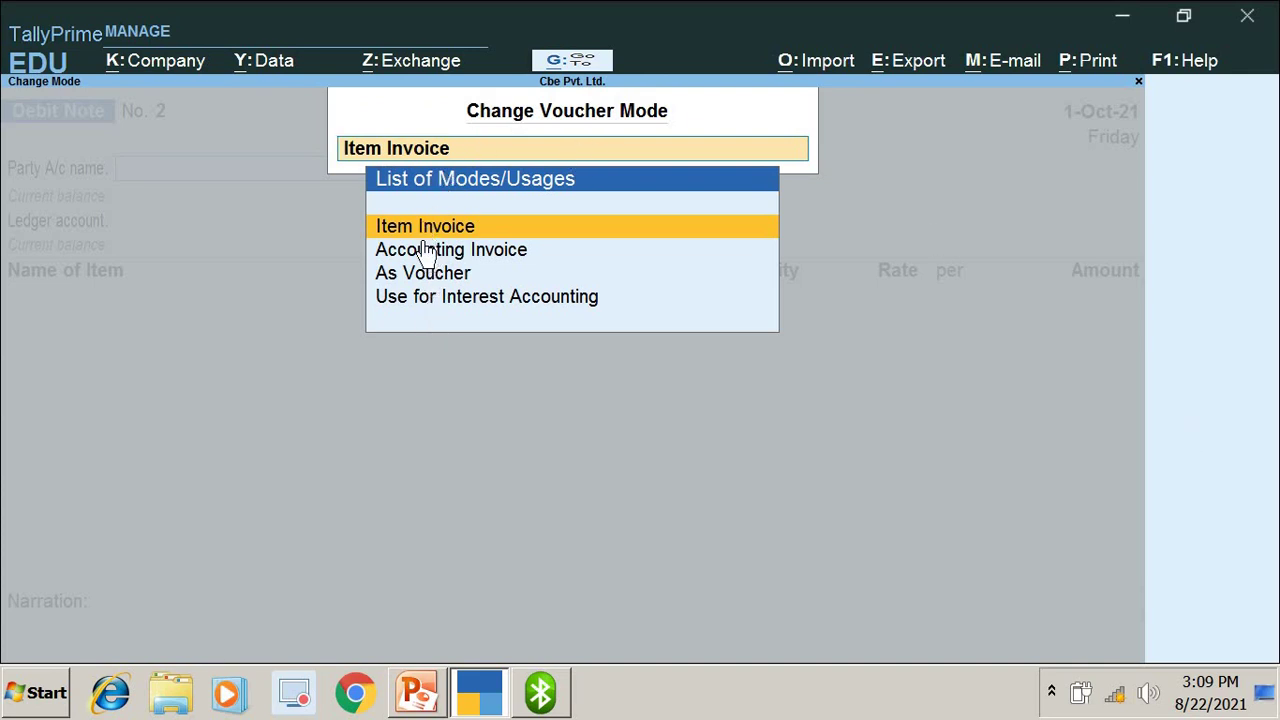
{"action": "key", "text": "Down"}
{"action": "key", "text": "Down"}
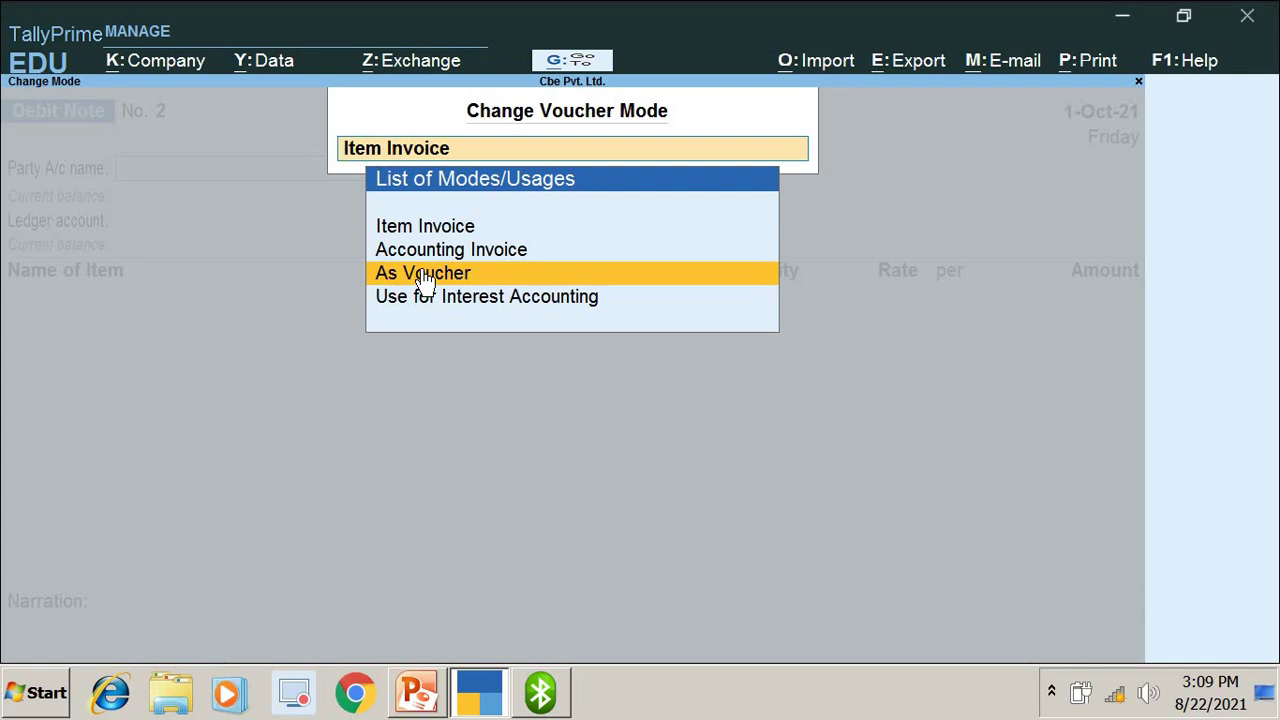
{"action": "left_click", "coordinate": [423, 274]}
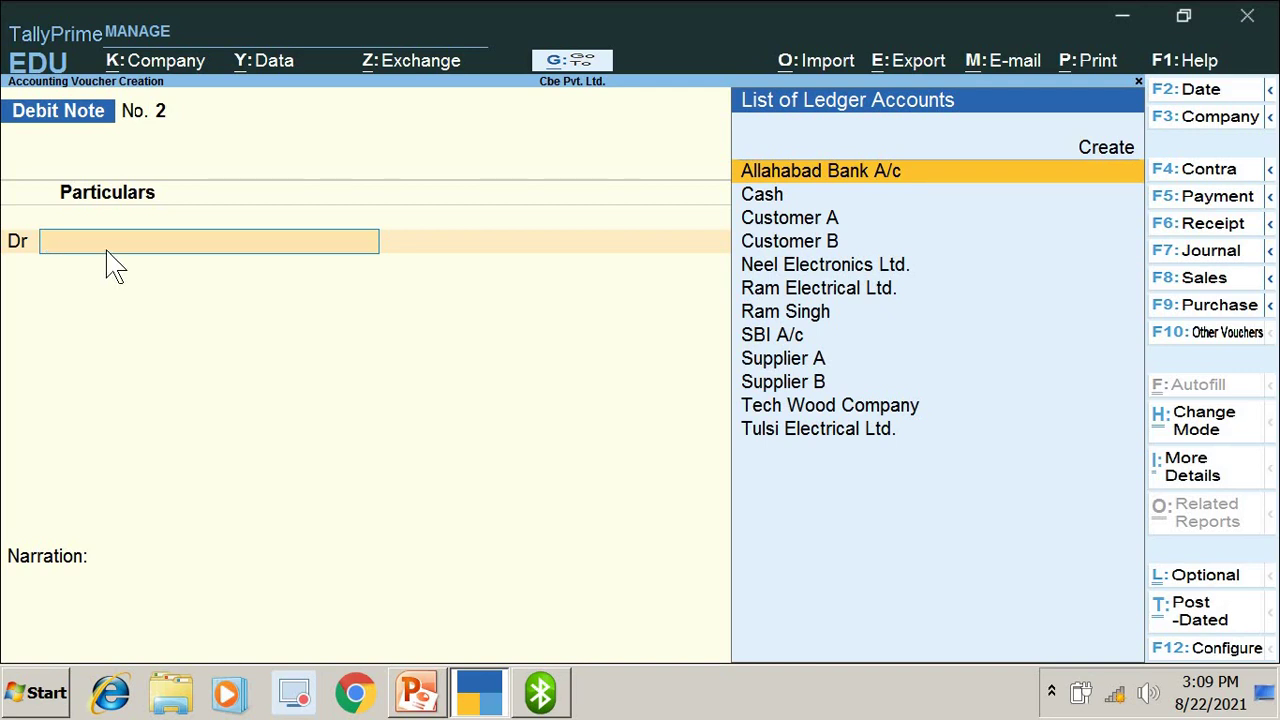
Choose Neel Electronics Ltd. as the debit ledger of the debit note.
{"action": "key", "text": "Down"}
{"action": "key", "text": "Down"}
{"action": "key", "text": "Down"}
{"action": "key", "text": "Down"}
{"action": "key", "text": "Down"}
{"action": "key", "text": "Down"}
{"action": "key", "text": "Down"}
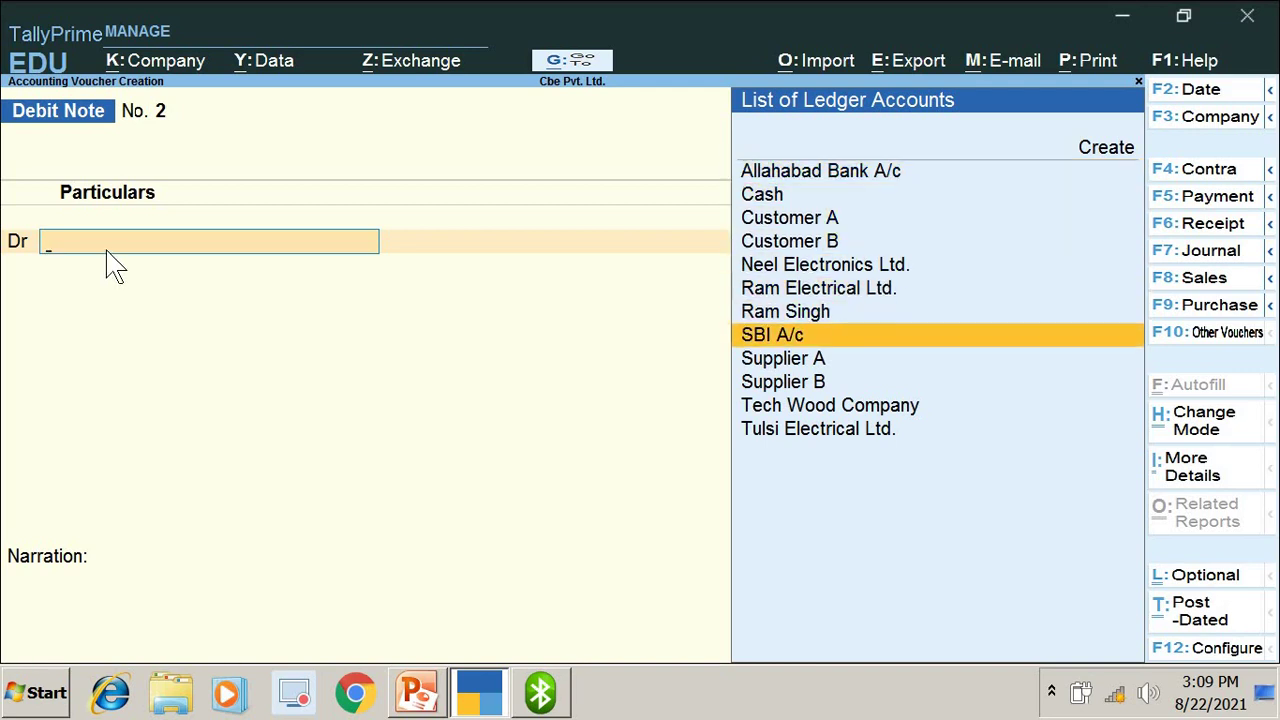
{"action": "key", "text": "Down"}
{"action": "key", "text": "Down"}
{"action": "key", "text": "Down"}
{"action": "key", "text": "Up"}
{"action": "key", "text": "Up"}
{"action": "key", "text": "Up"}
{"action": "key", "text": "Up"}
{"action": "key", "text": "Up"}
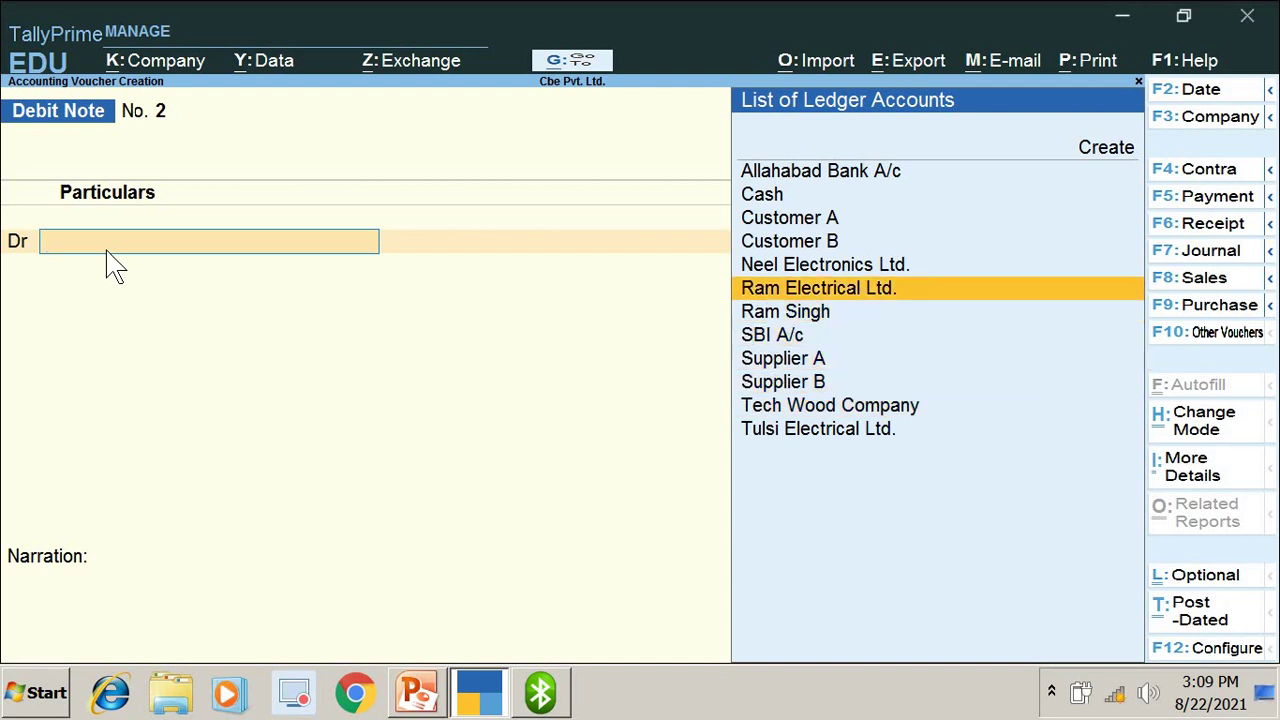
{"action": "key", "text": "Up"}
{"action": "key", "text": "Return"}
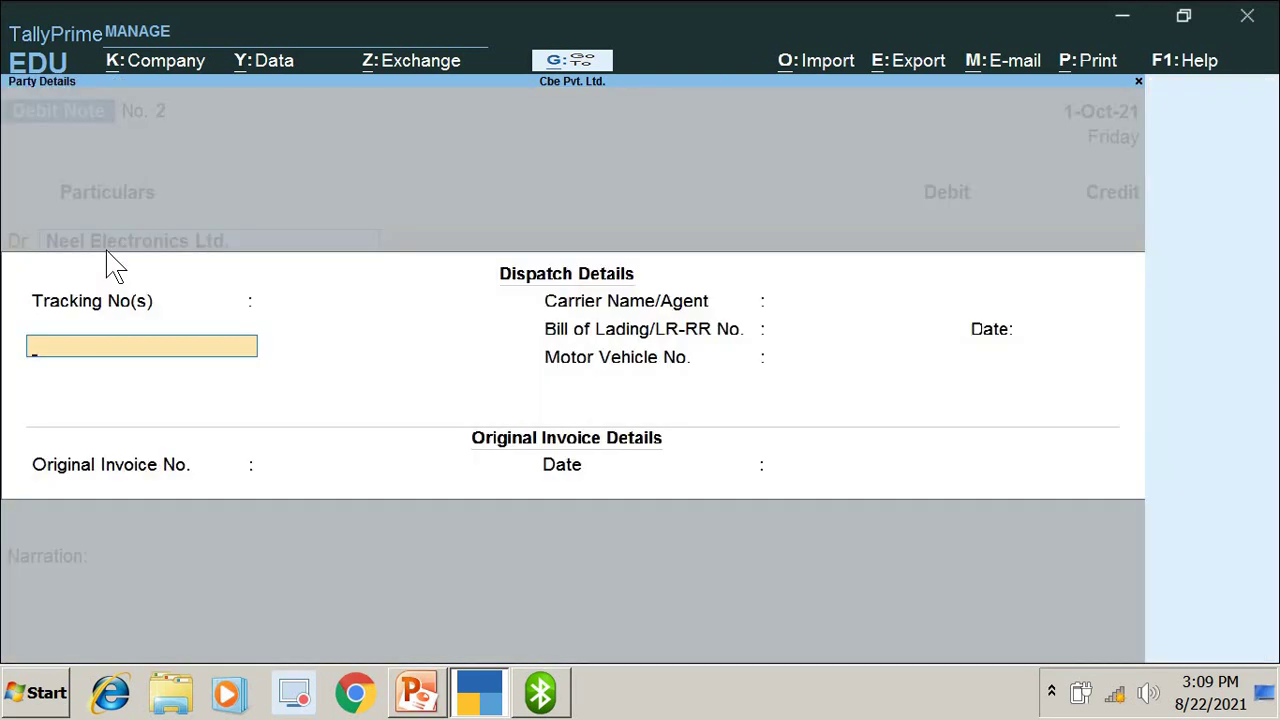
Leave the dispatch and original invoice details blank and accept the default party details for Neel Electronics Ltd.
{"action": "key", "text": "Return"}
{"action": "key", "text": "Return"}
{"action": "key", "text": "Return"}
{"action": "key", "text": "Return"}
{"action": "key", "text": "Return"}
{"action": "key", "text": "Return"}
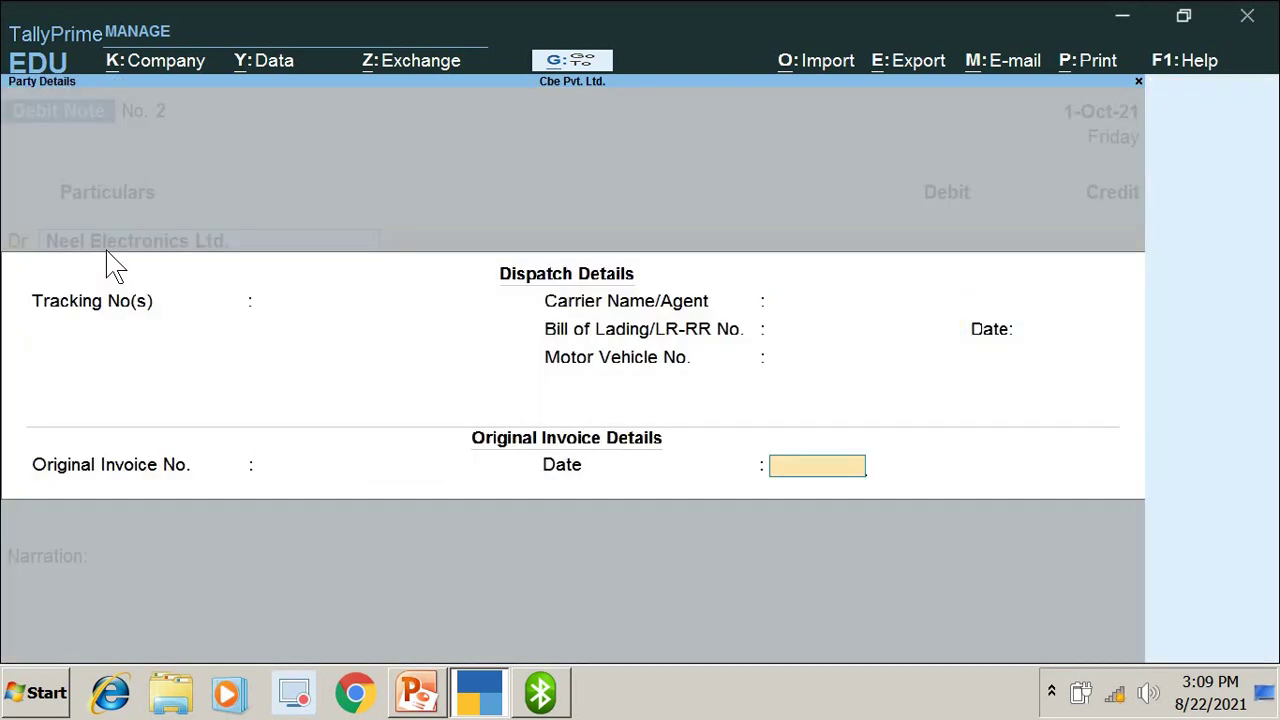
{"action": "key", "text": "Return"}
{"action": "key", "text": "Return"}
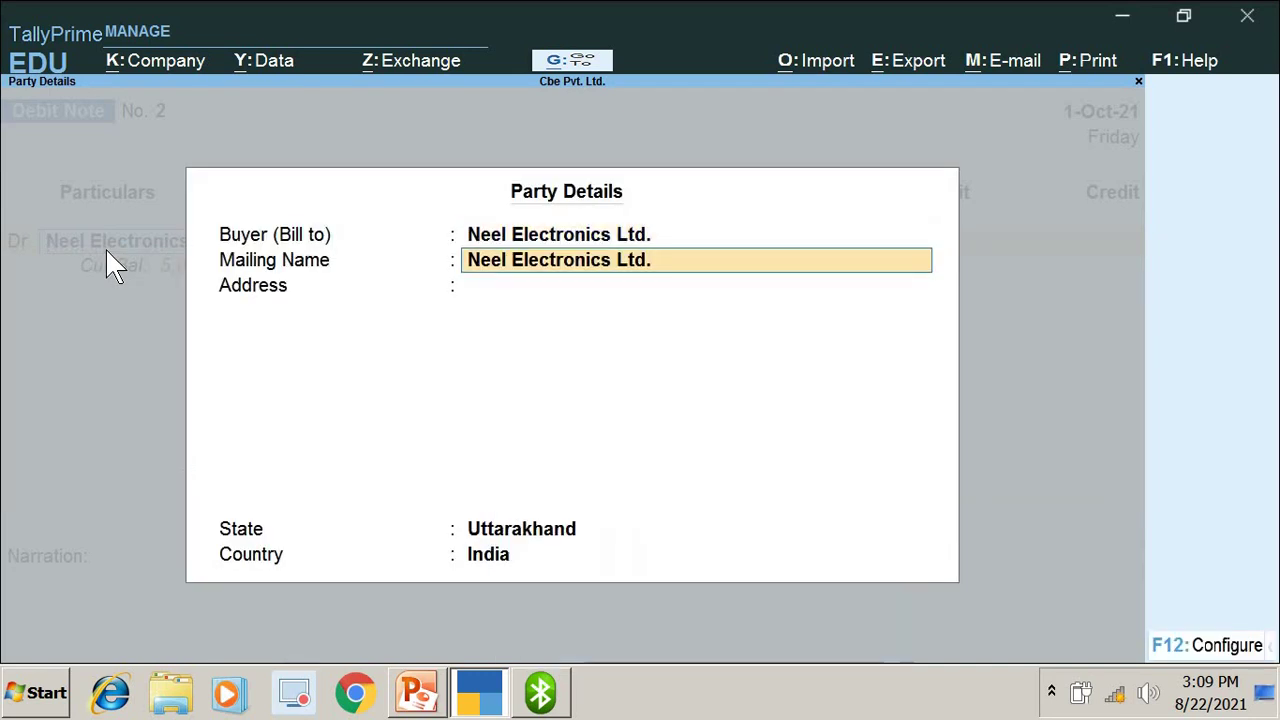
{"action": "key", "text": "Return"}
{"action": "key", "text": "Return"}
{"action": "key", "text": "Return"}
{"action": "key", "text": "Return"}
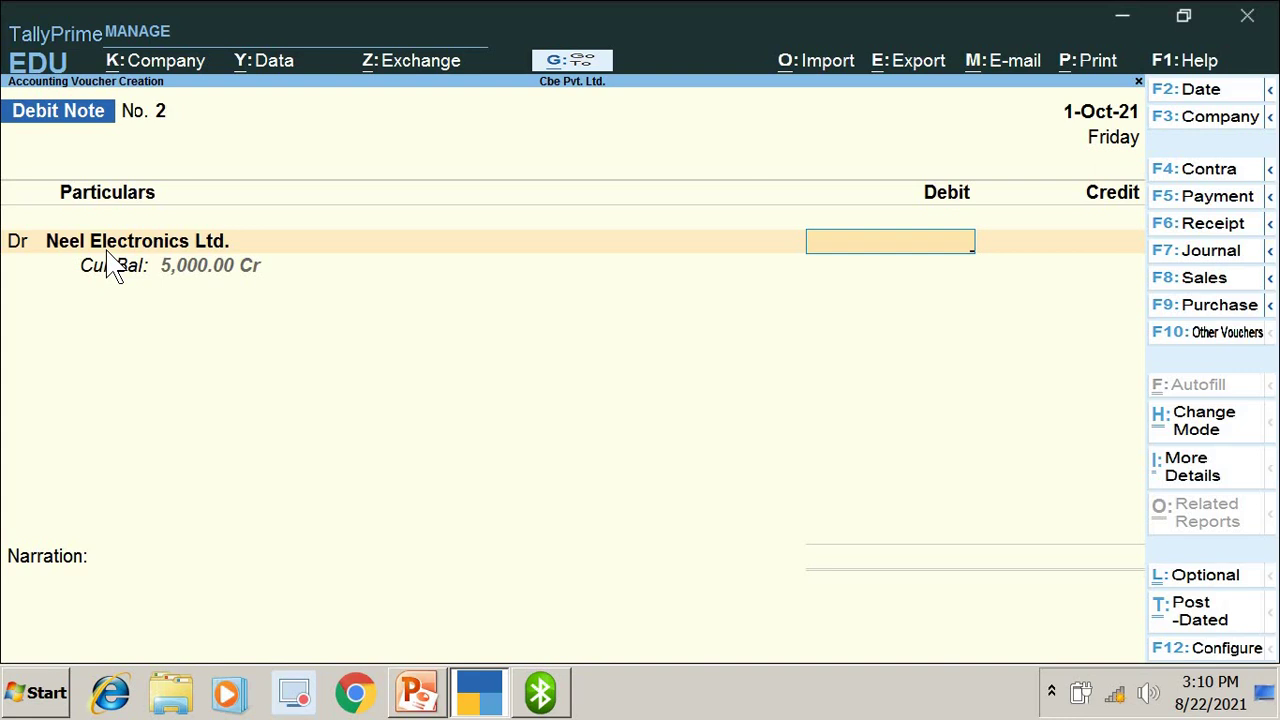
Debit Neel Electronics Ltd. with 200 and allocate the full amount as Agst Ref to pending bill 103.
{"action": "type", "text": "200"}
{"action": "key", "text": "Return"}
{"action": "key", "text": "Return"}
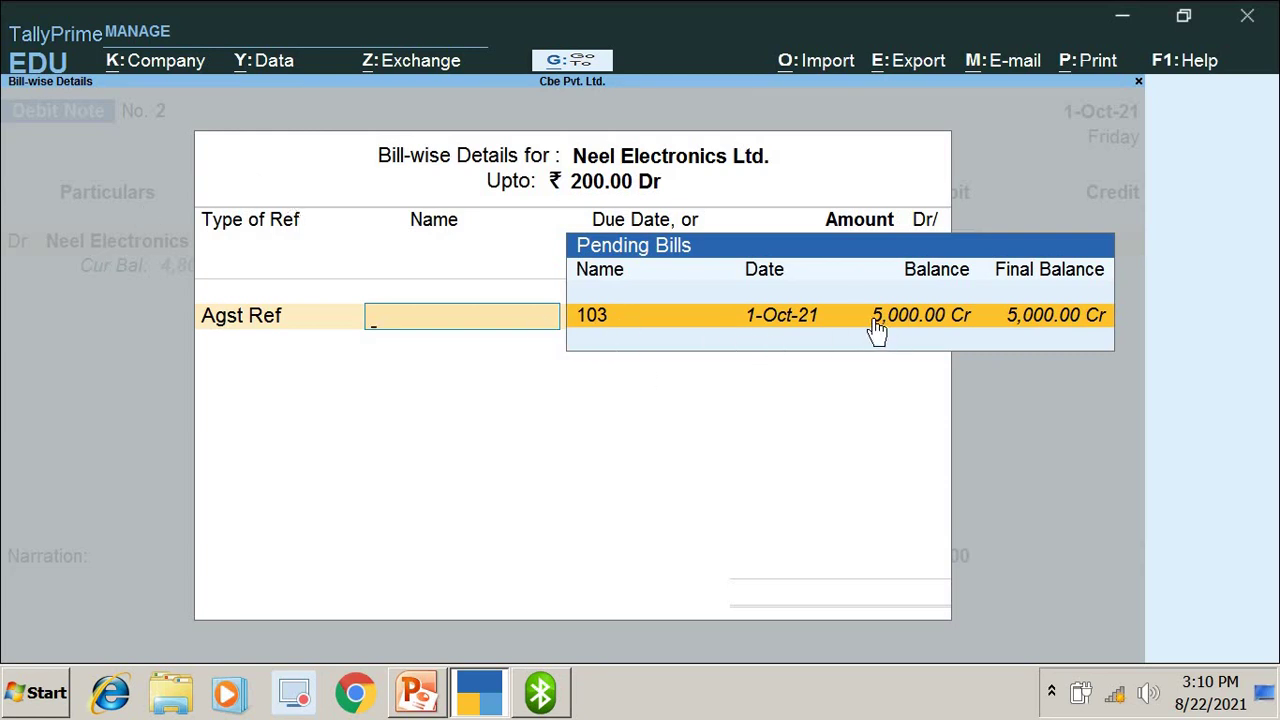
{"action": "key", "text": "BackSpace"}
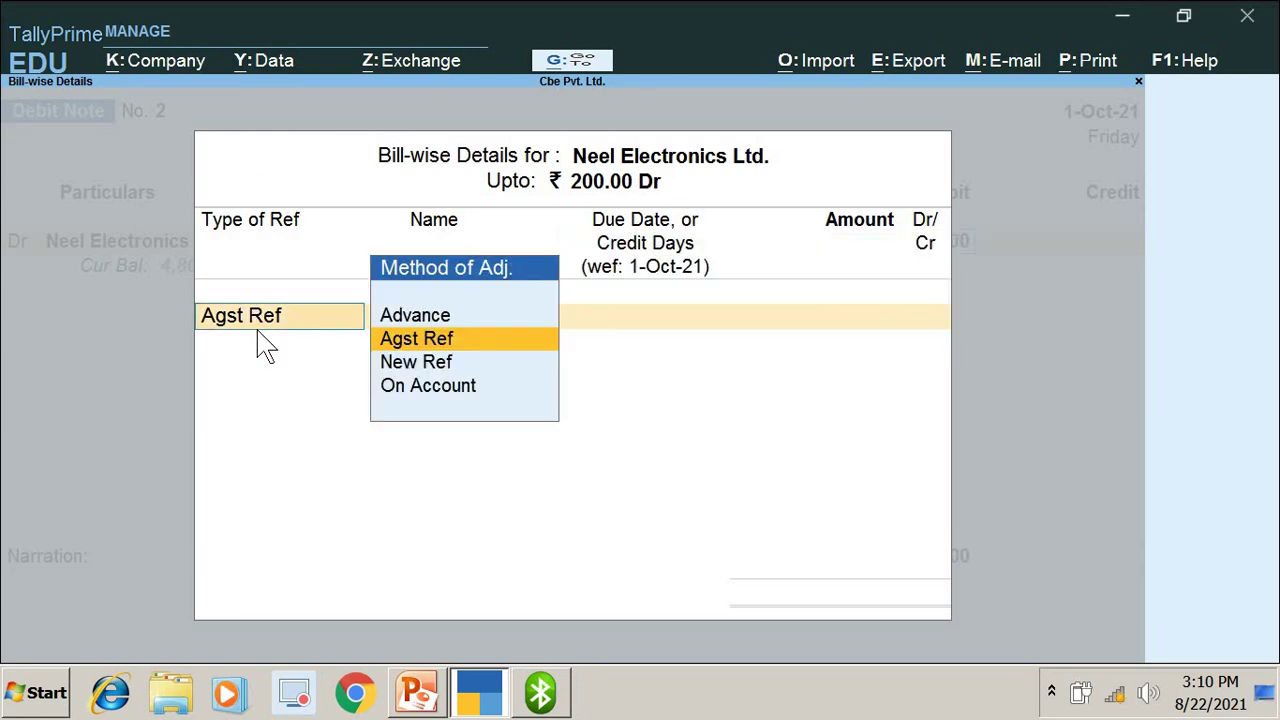
{"action": "left_click", "coordinate": [471, 345]}
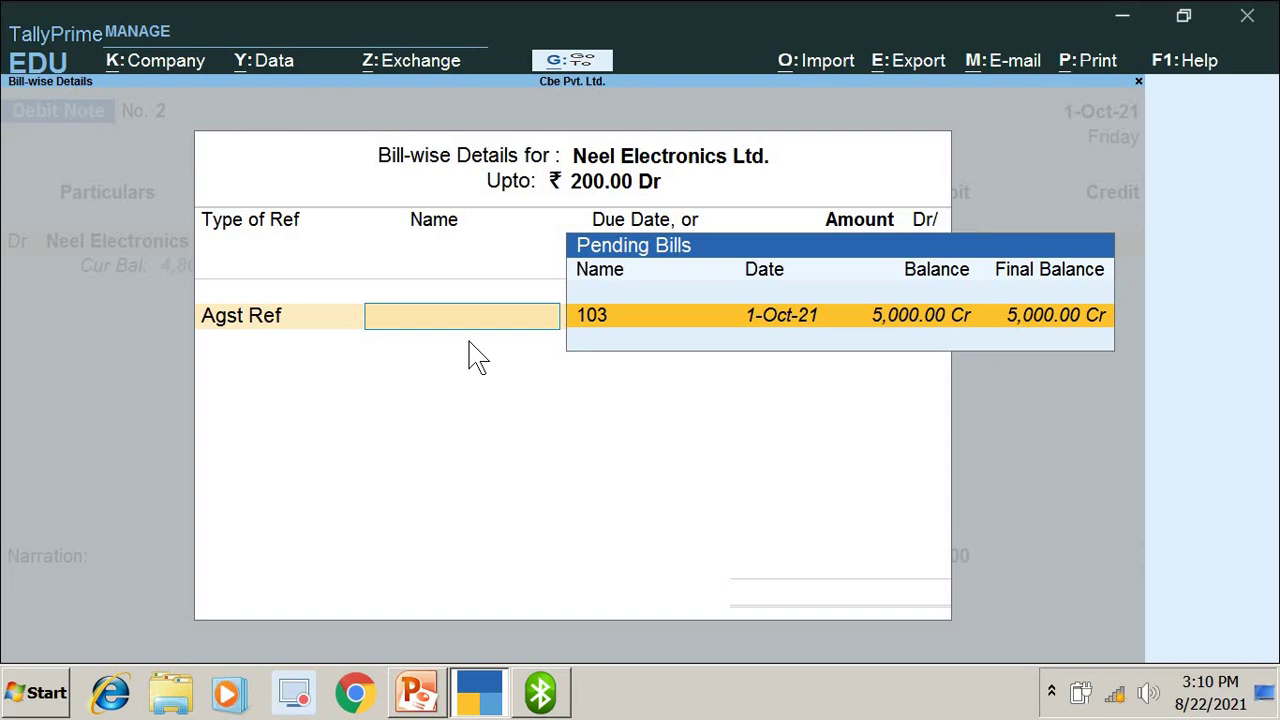
{"action": "key", "text": "Return"}
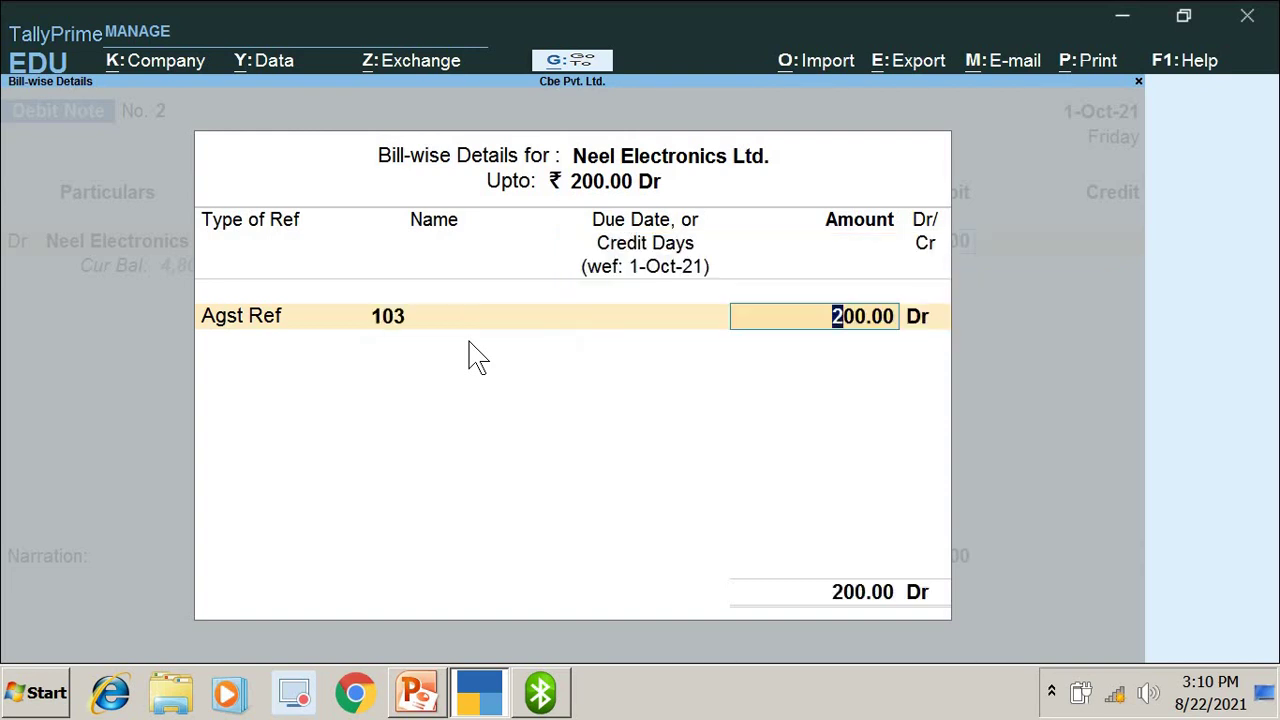
{"action": "key", "text": "Return"}
{"action": "key", "text": "Return"}
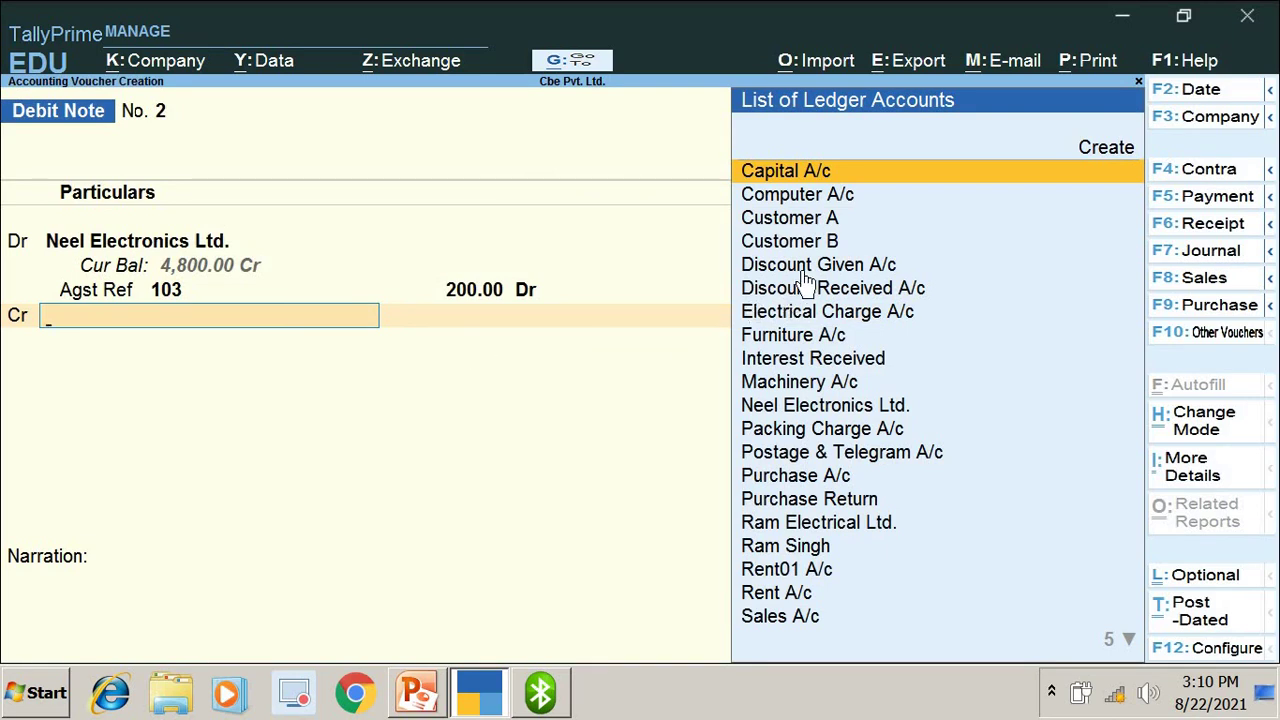
{"action": "key", "text": "Down"}
{"action": "key", "text": "Down"}
{"action": "key", "text": "Down"}
{"action": "key", "text": "Down"}
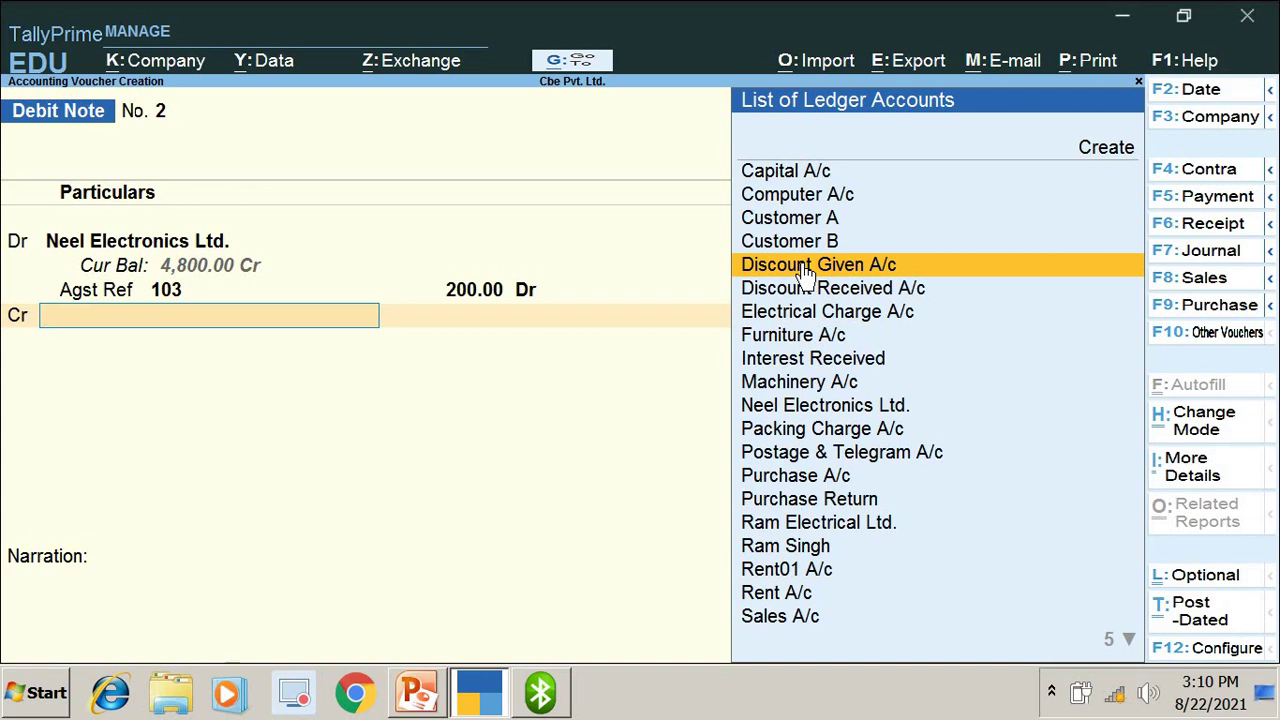
{"action": "left_click", "coordinate": [805, 266]}
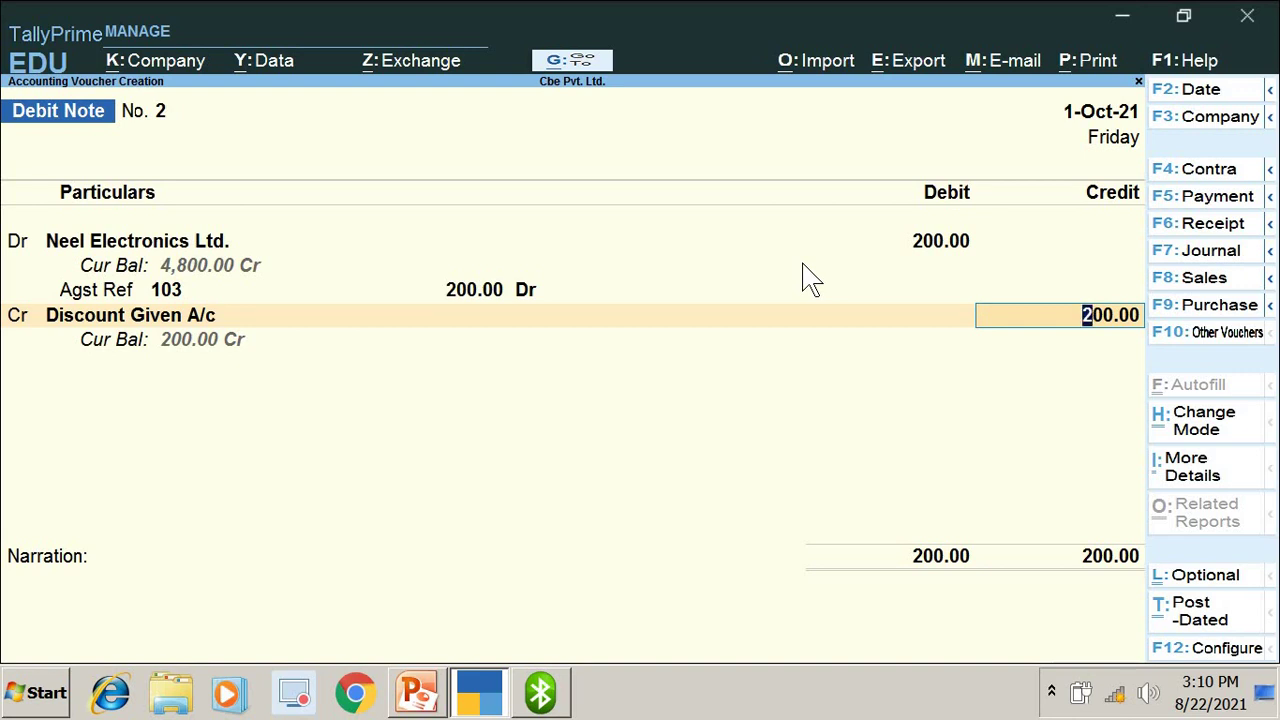
{"action": "key", "text": "shift+Tab"}
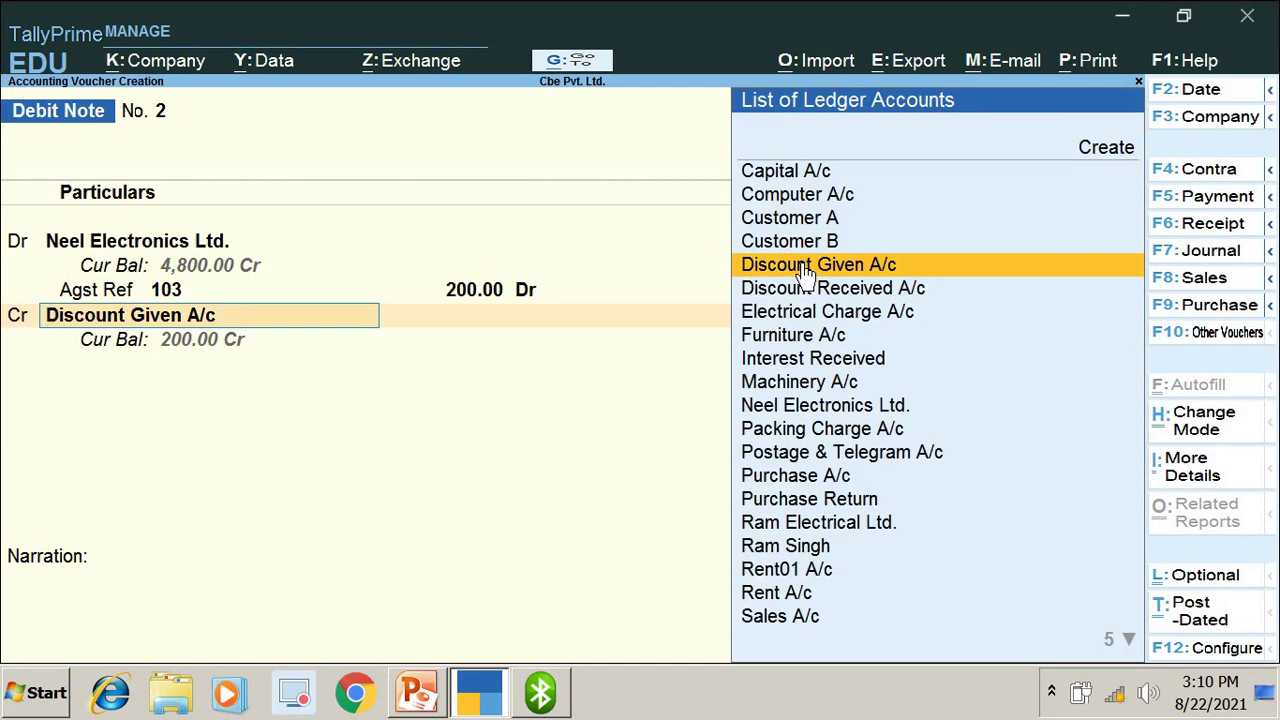
{"action": "type", "text": "D="}
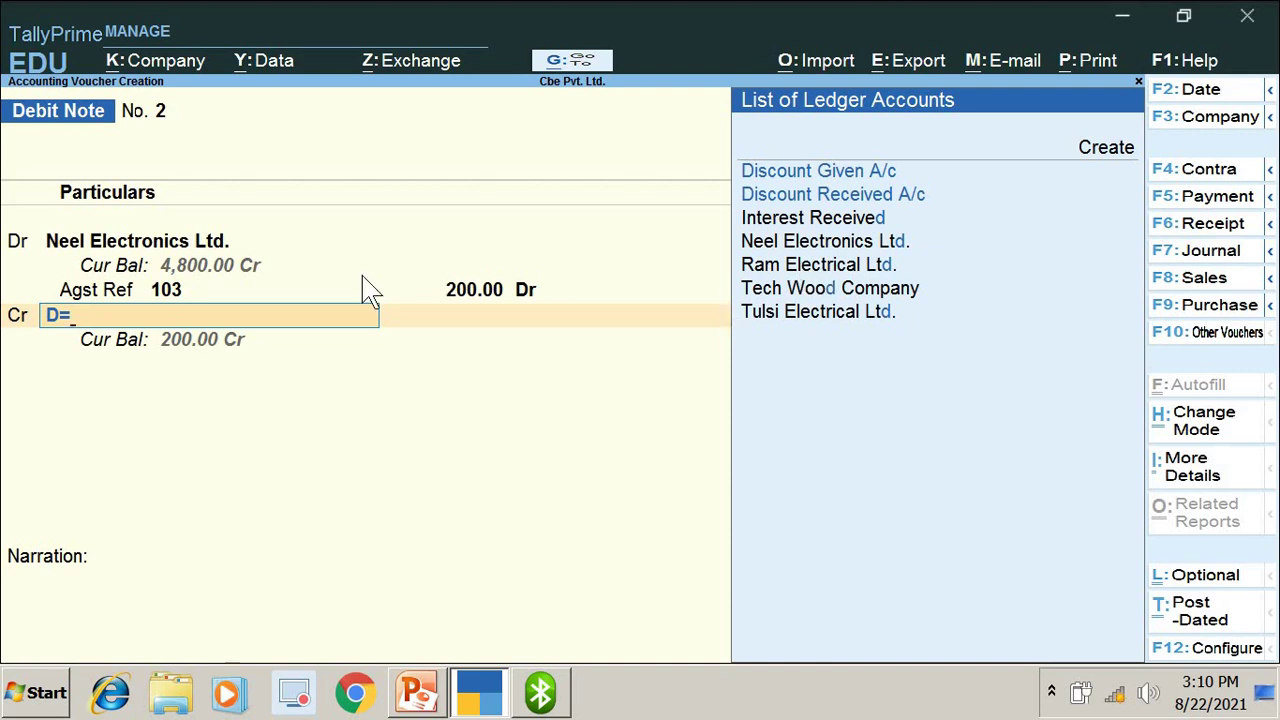
{"action": "key", "text": "BackSpace"}
{"action": "key", "text": "BackSpace"}
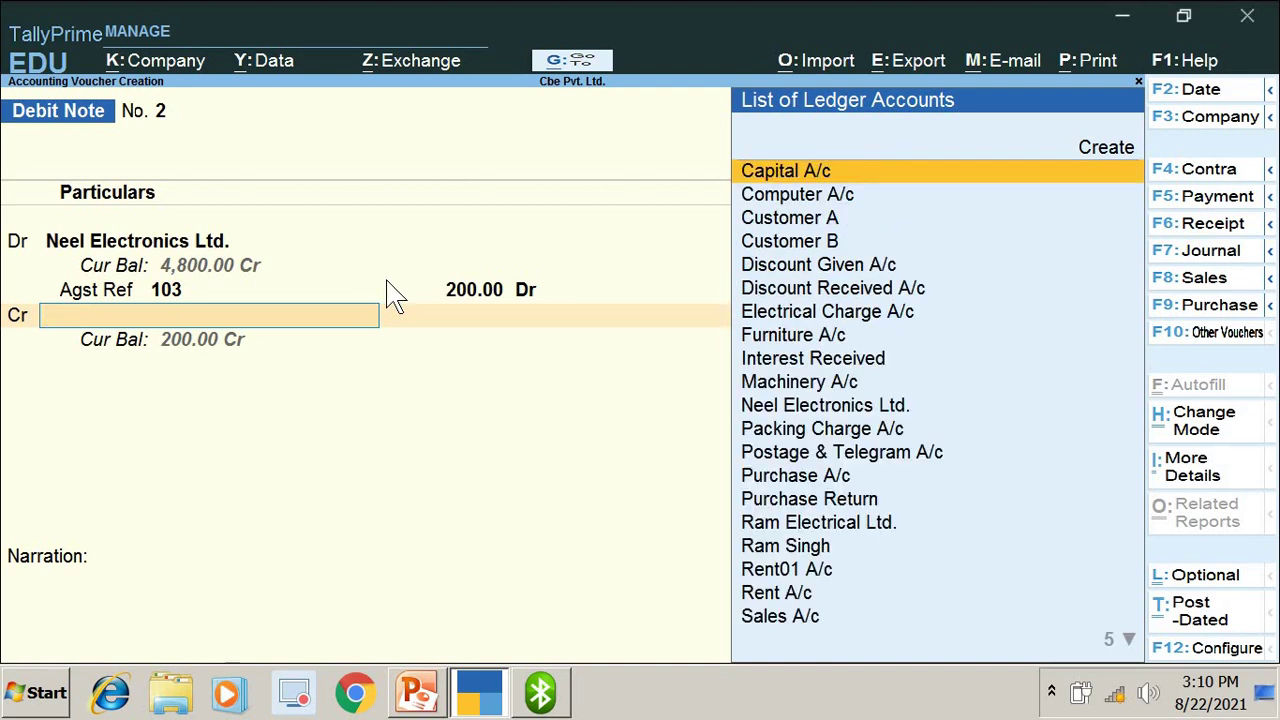
Start creating a new ledger for the credit line and name it Discount on Purchase without an alias.
{"action": "left_click", "coordinate": [1130, 152]}
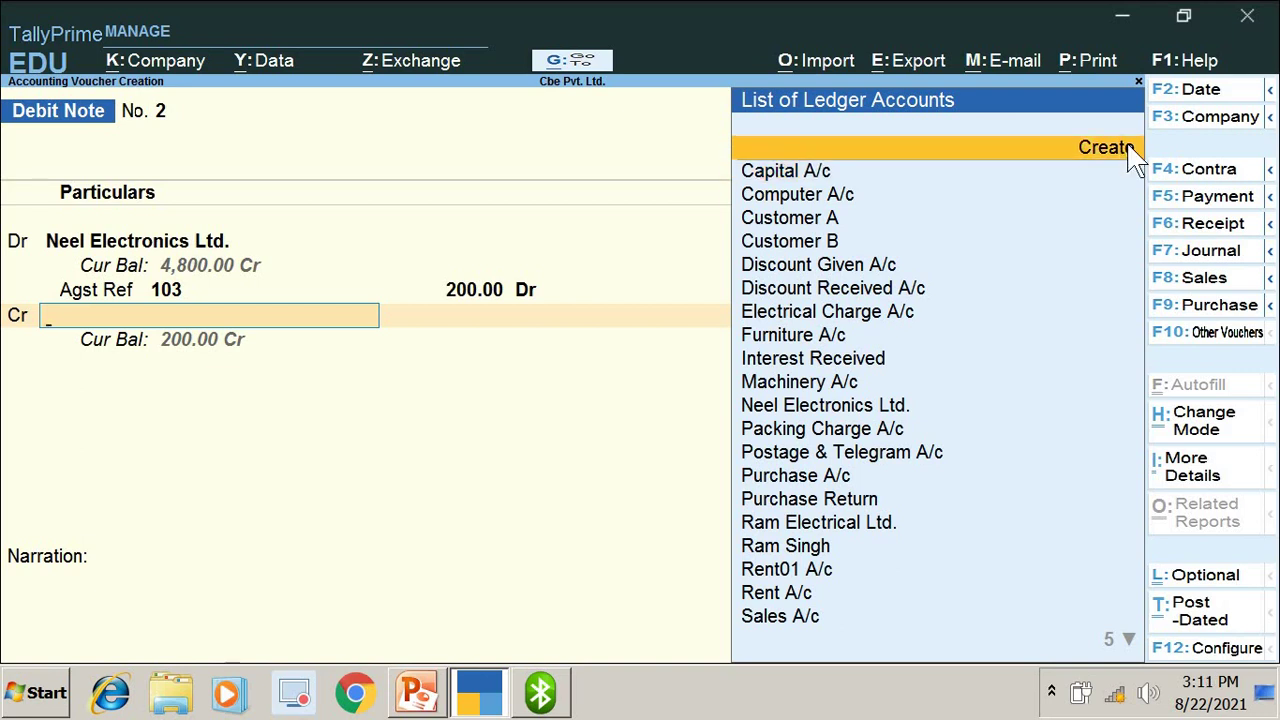
{"action": "left_click", "coordinate": [1133, 155]}
{"action": "type", "text": "Disc"}
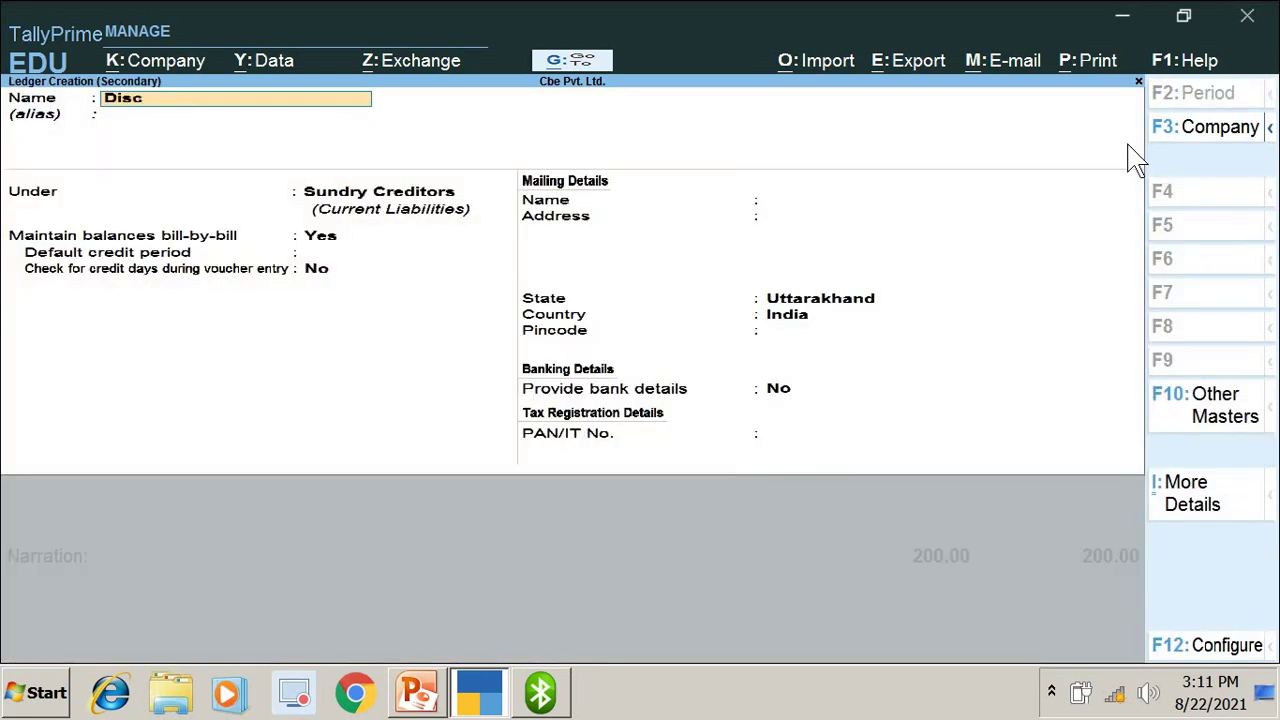
{"action": "type", "text": "ount on Purchase"}
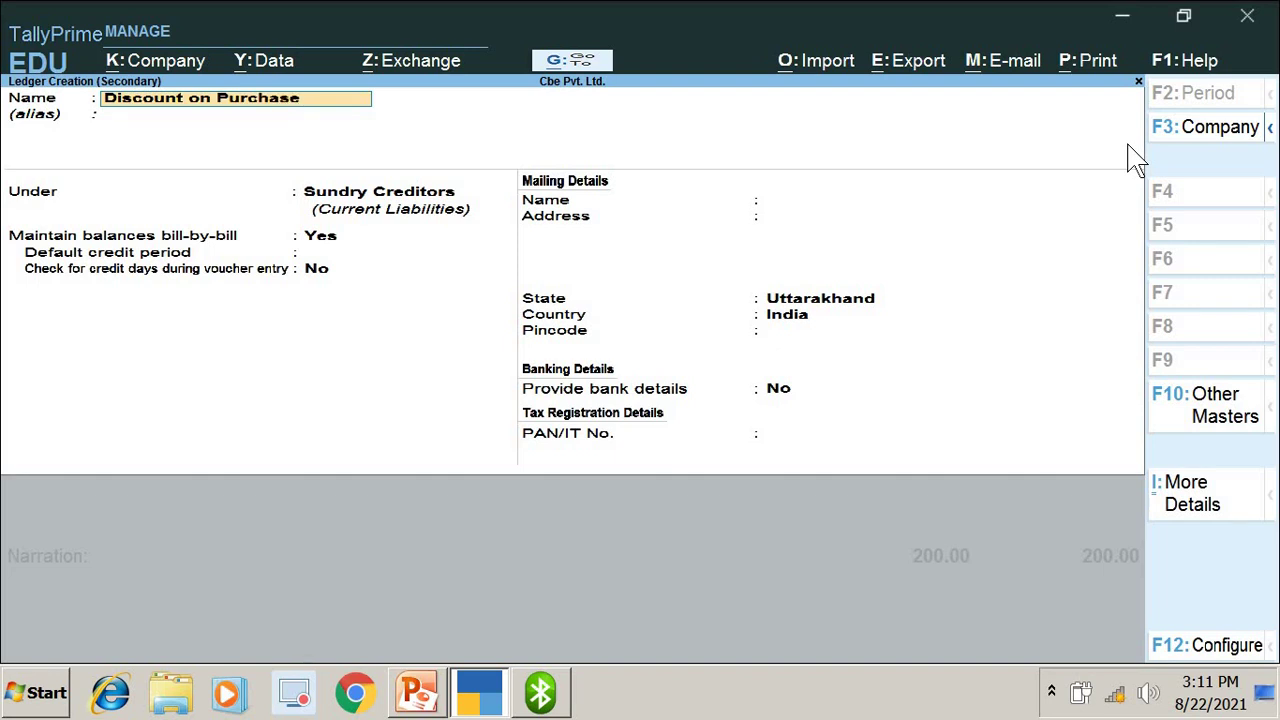
{"action": "key", "text": "Return"}
{"action": "key", "text": "Return"}
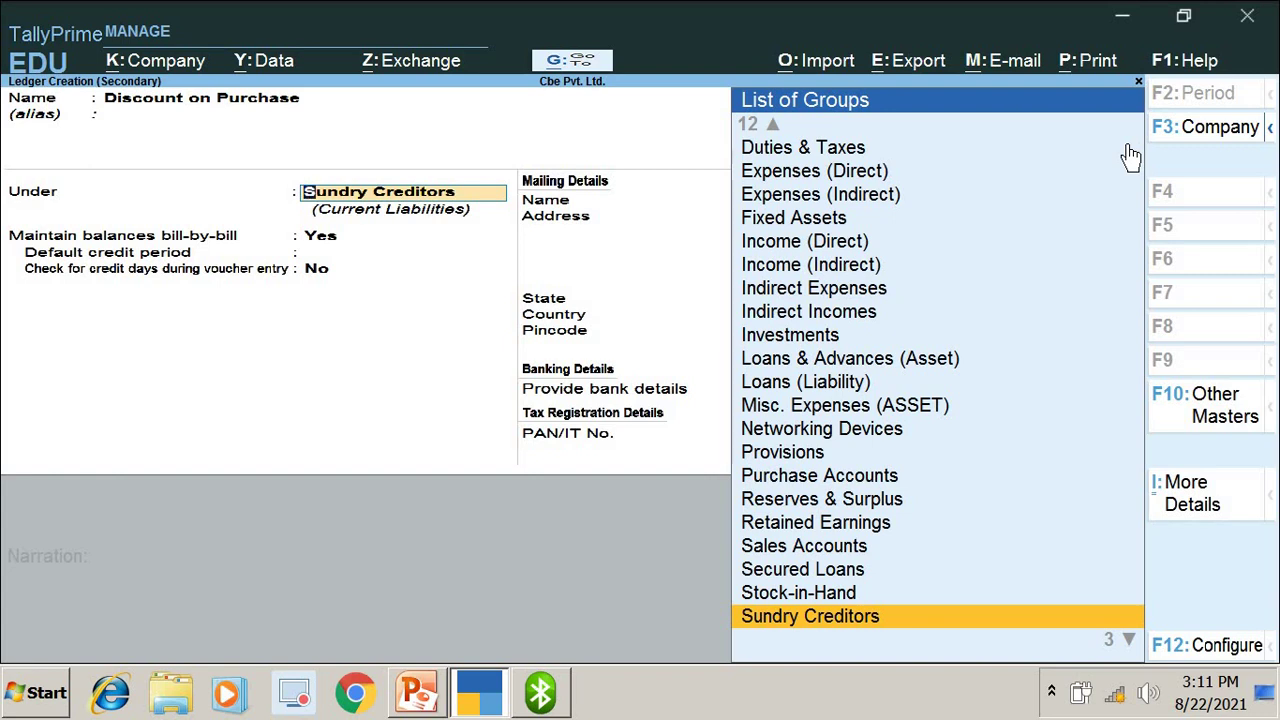
Place the Discount on Purchase ledger under Indirect Incomes, keep its type as Not Applicable and save it.
{"action": "type", "text": "I"}
{"action": "key", "text": "Down"}
{"action": "key", "text": "Down"}
{"action": "key", "text": "Down"}
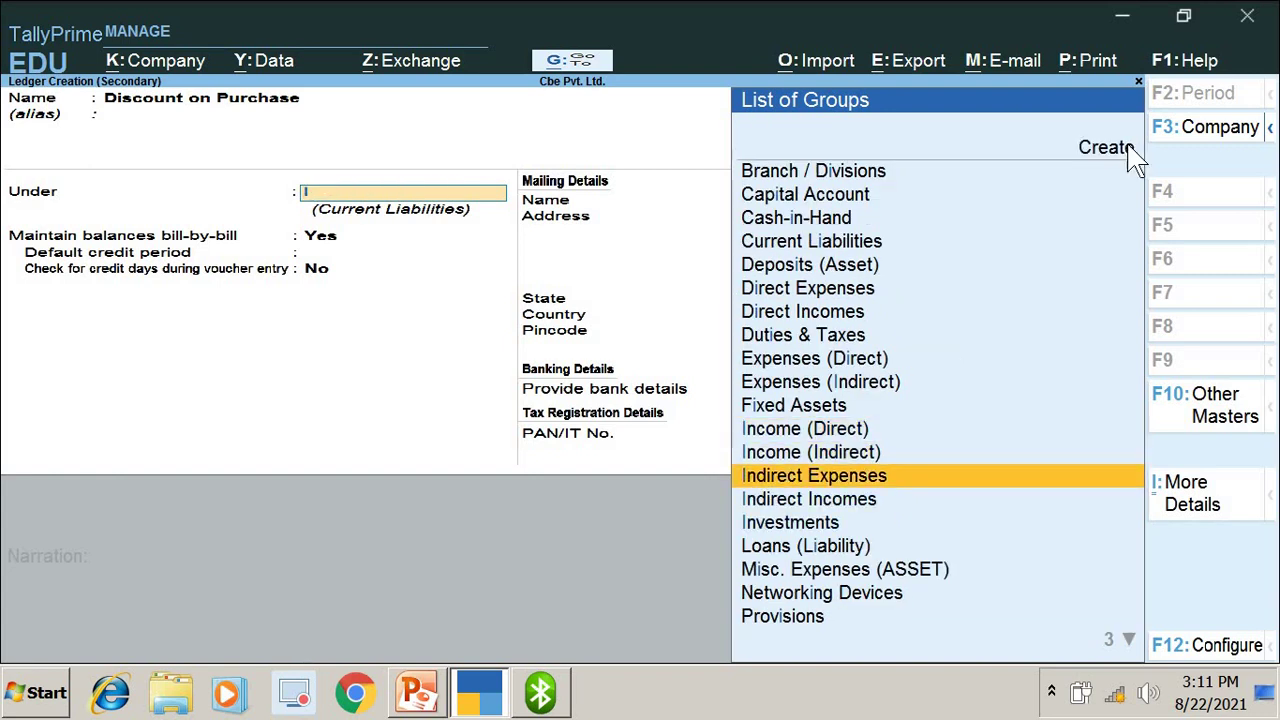
{"action": "key", "text": "Up"}
{"action": "key", "text": "Up"}
{"action": "key", "text": "Up"}
{"action": "key", "text": "Down"}
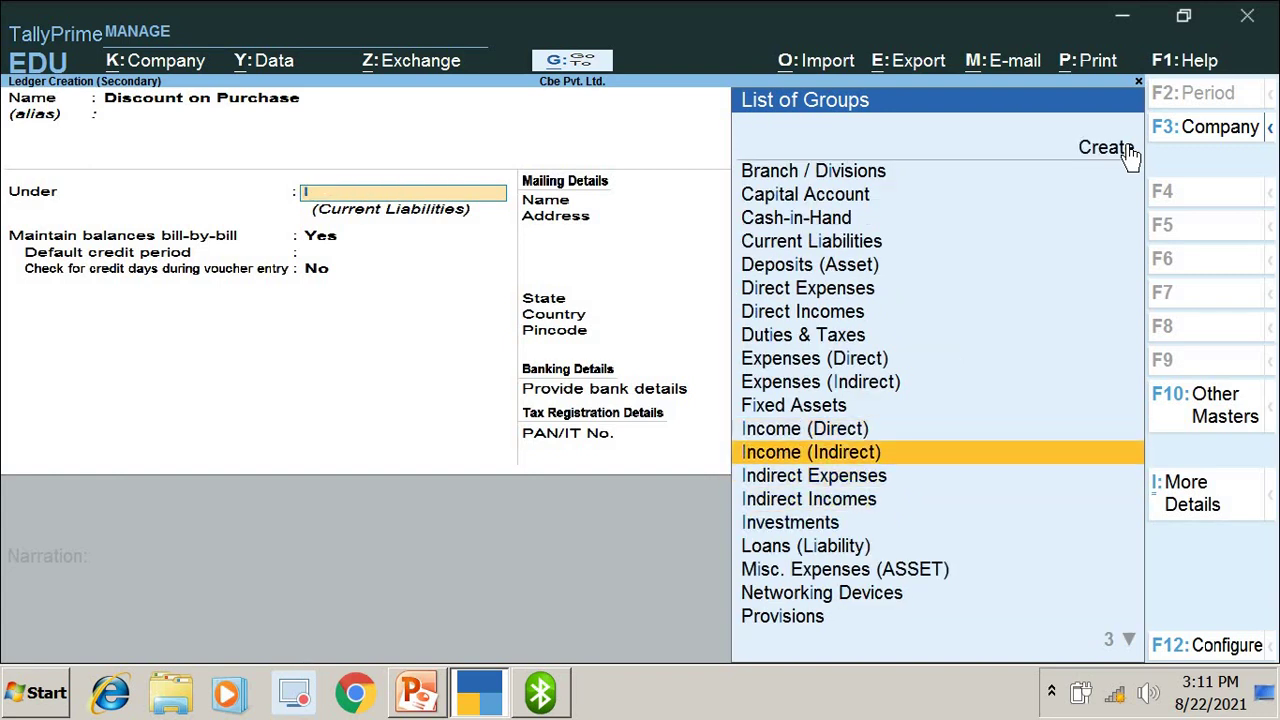
{"action": "key", "text": "Down"}
{"action": "key", "text": "Down"}
{"action": "key", "text": "Return"}
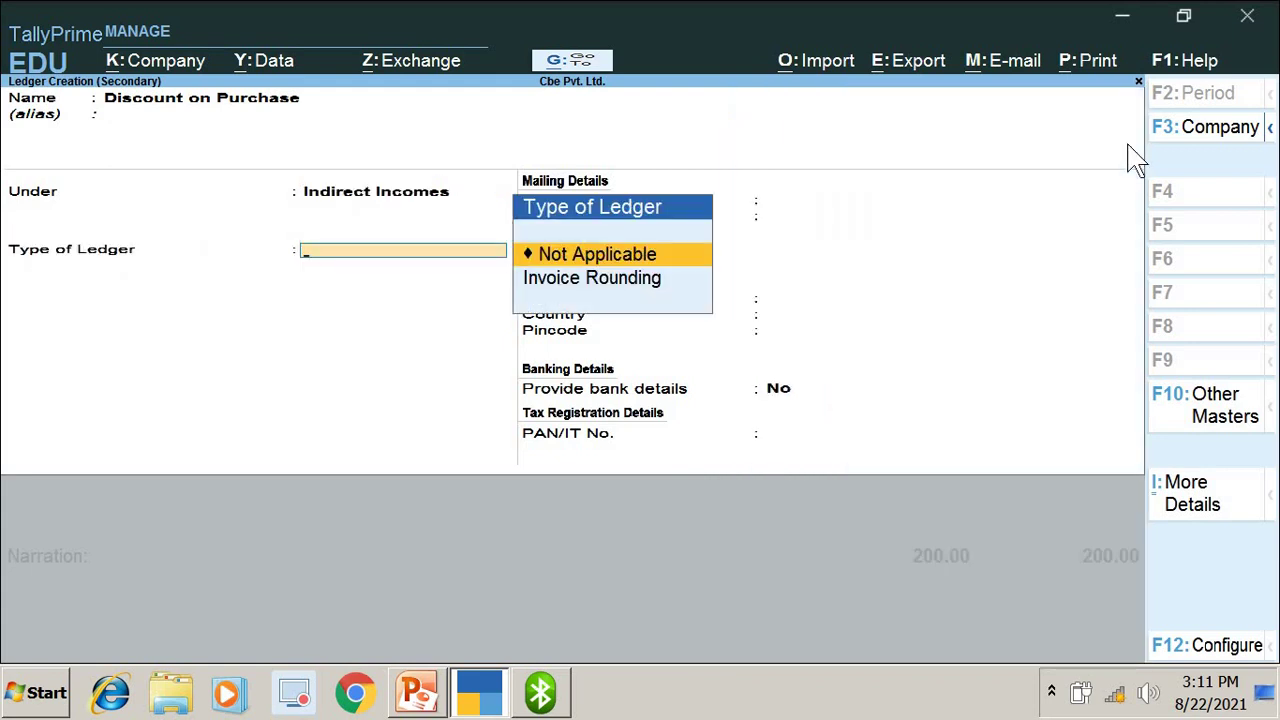
{"action": "key", "text": "Return"}
{"action": "key", "text": "Return"}
{"action": "key", "text": "Return"}
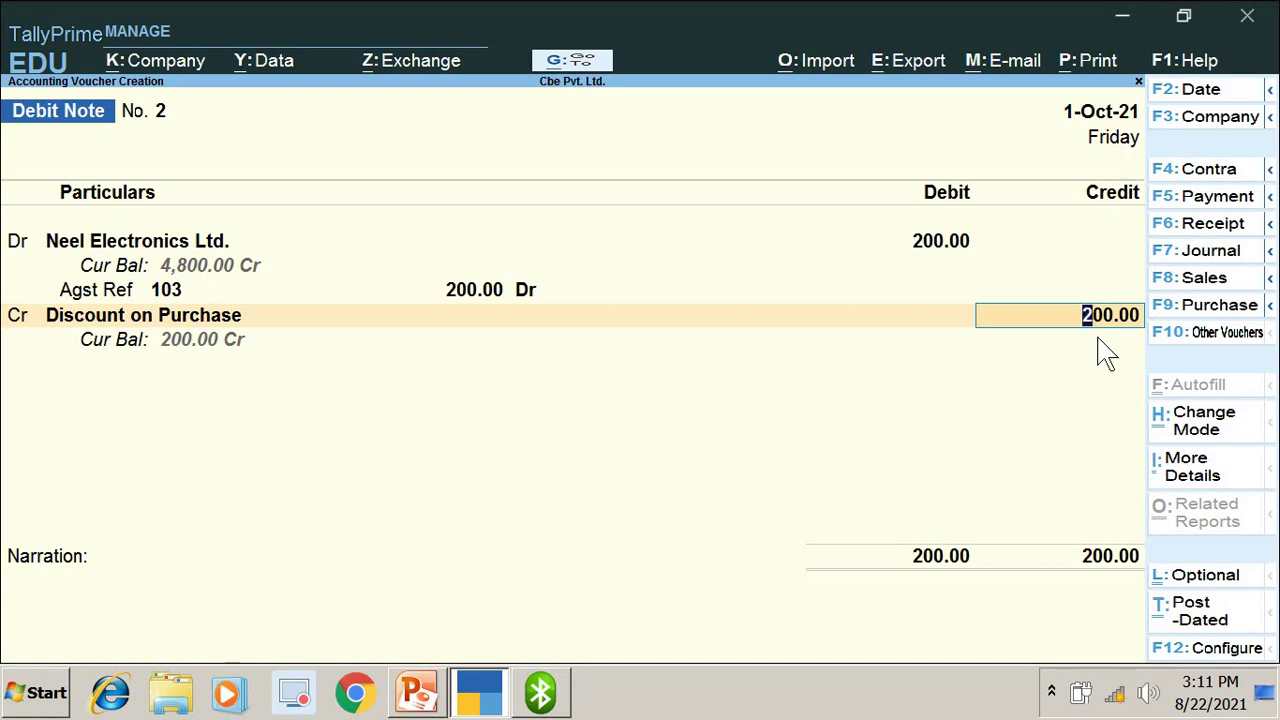
Accept the 200.00 credit to Discount on Purchase, enter the narration "Being discount on purchase" and save the debit note.
{"action": "key", "text": "Return"}
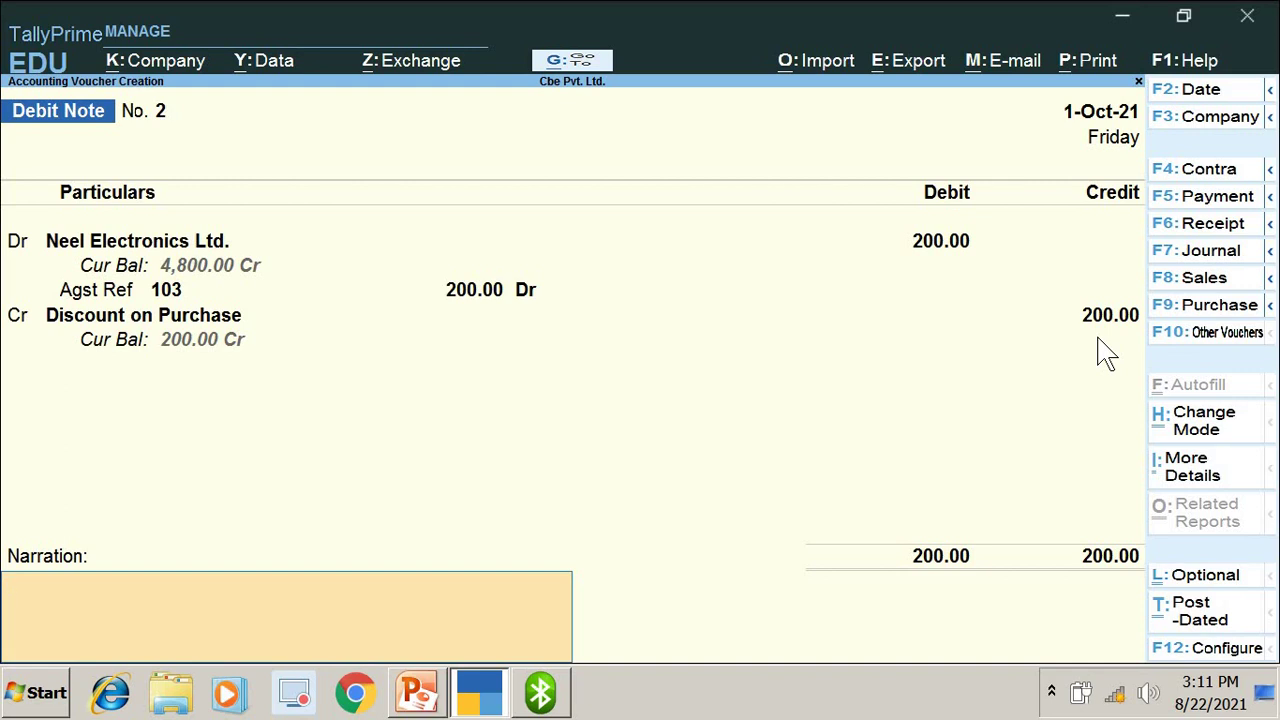
{"action": "type", "text": "Being"}
{"action": "key", "text": "BackSpace"}
{"action": "key", "text": "BackSpace"}
{"action": "key", "text": "BackSpace"}
{"action": "key", "text": "BackSpace"}
{"action": "type", "text": "eing discount"}
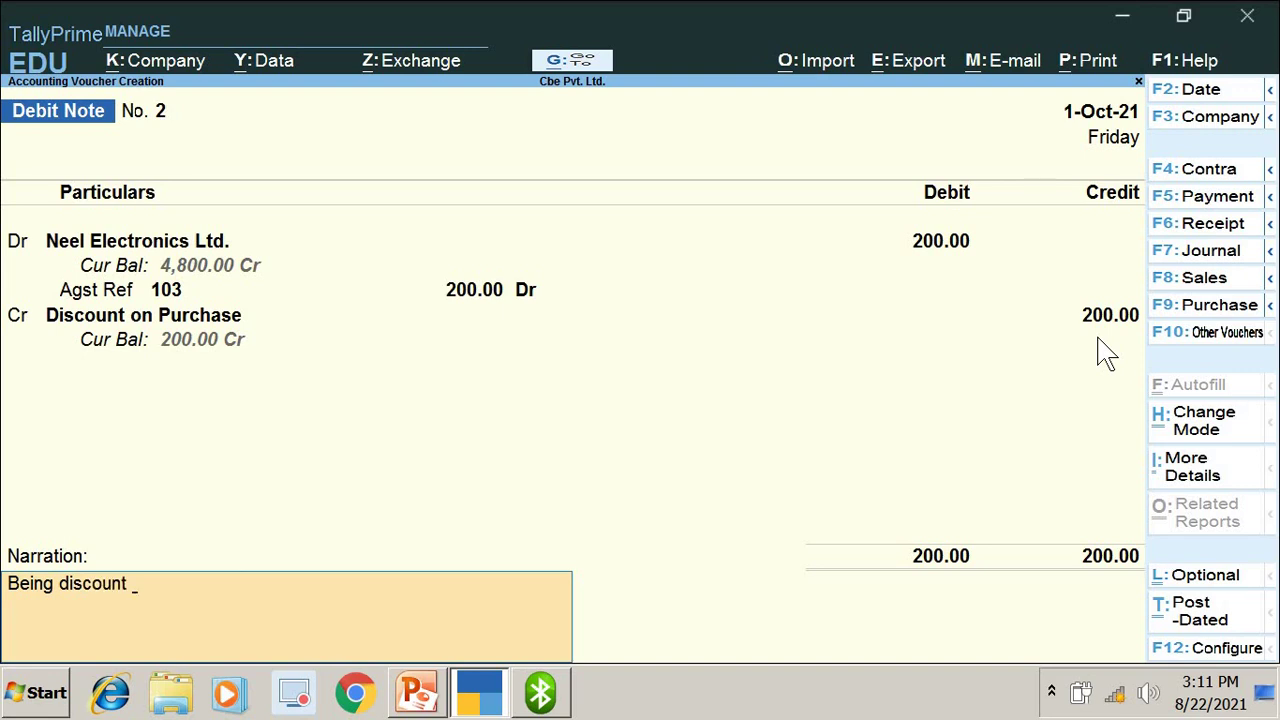
{"action": "type", "text": " on purchase"}
{"action": "key", "text": "Return"}
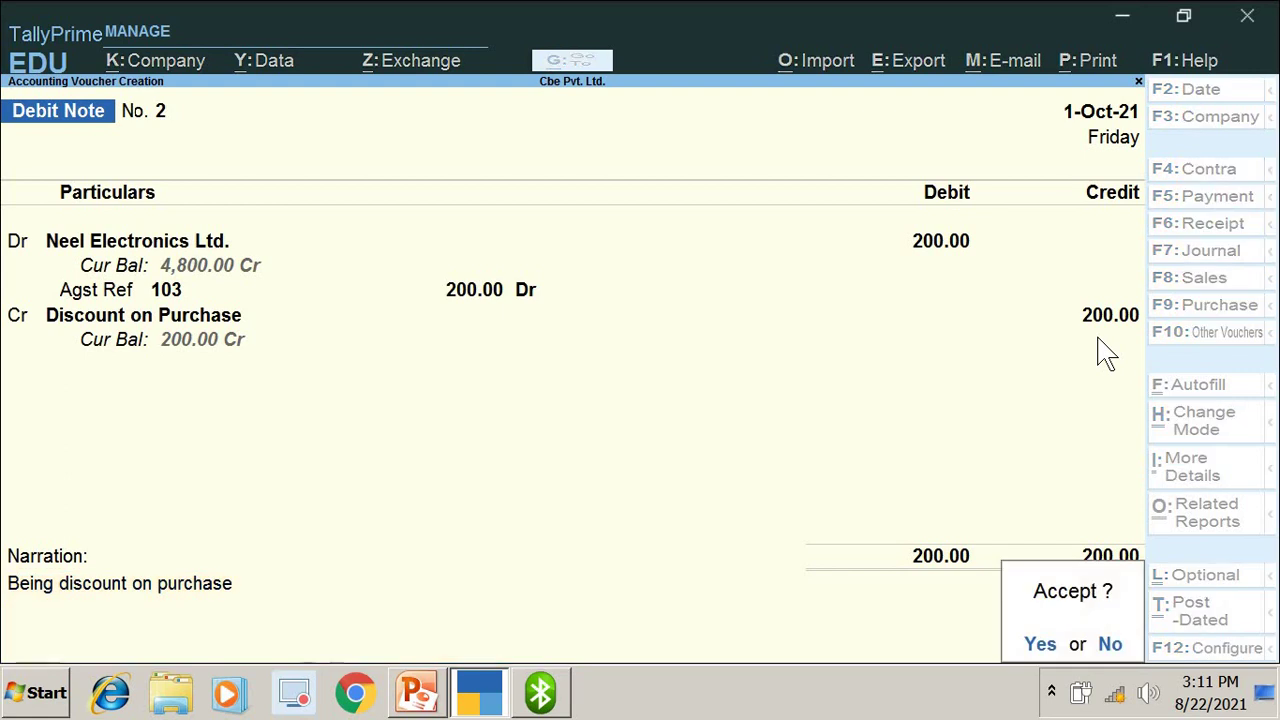
{"action": "left_click", "coordinate": [1043, 645]}
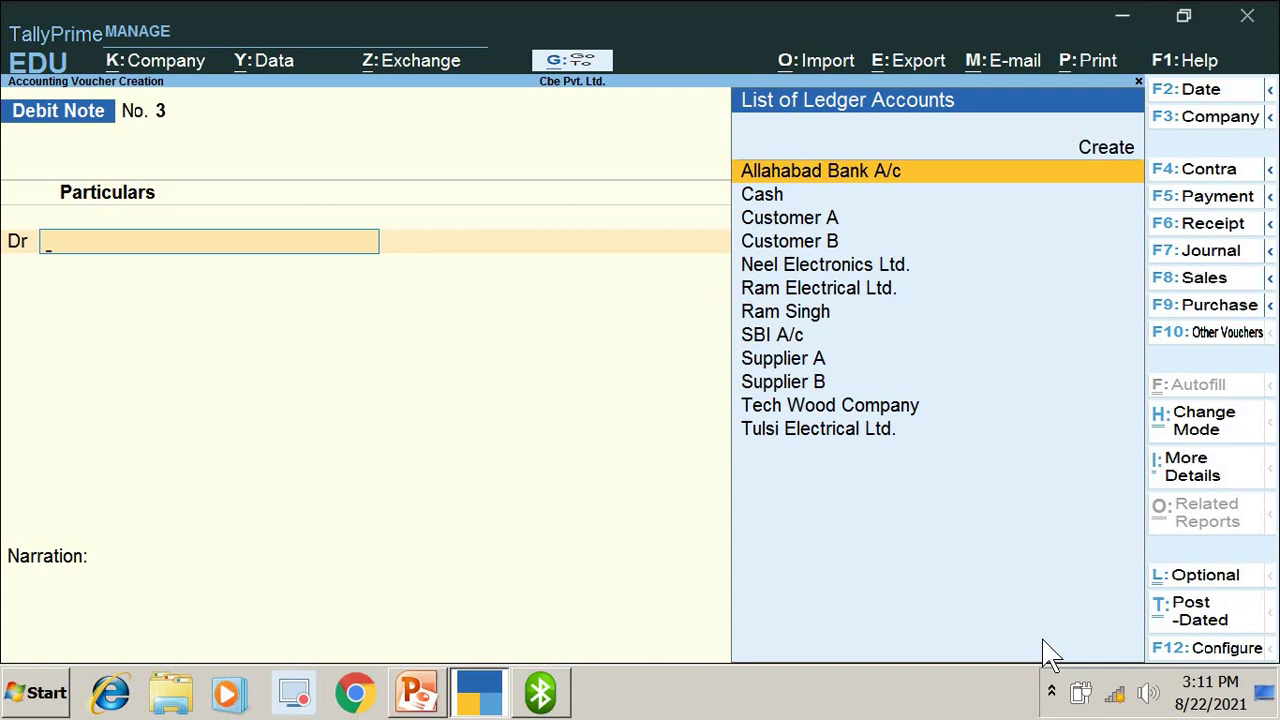
Close the new blank debit note and return to the Gateway of Tally without quitting.
{"action": "key", "text": "Escape"}
{"action": "key", "text": "Return"}
{"action": "key", "text": "Escape"}
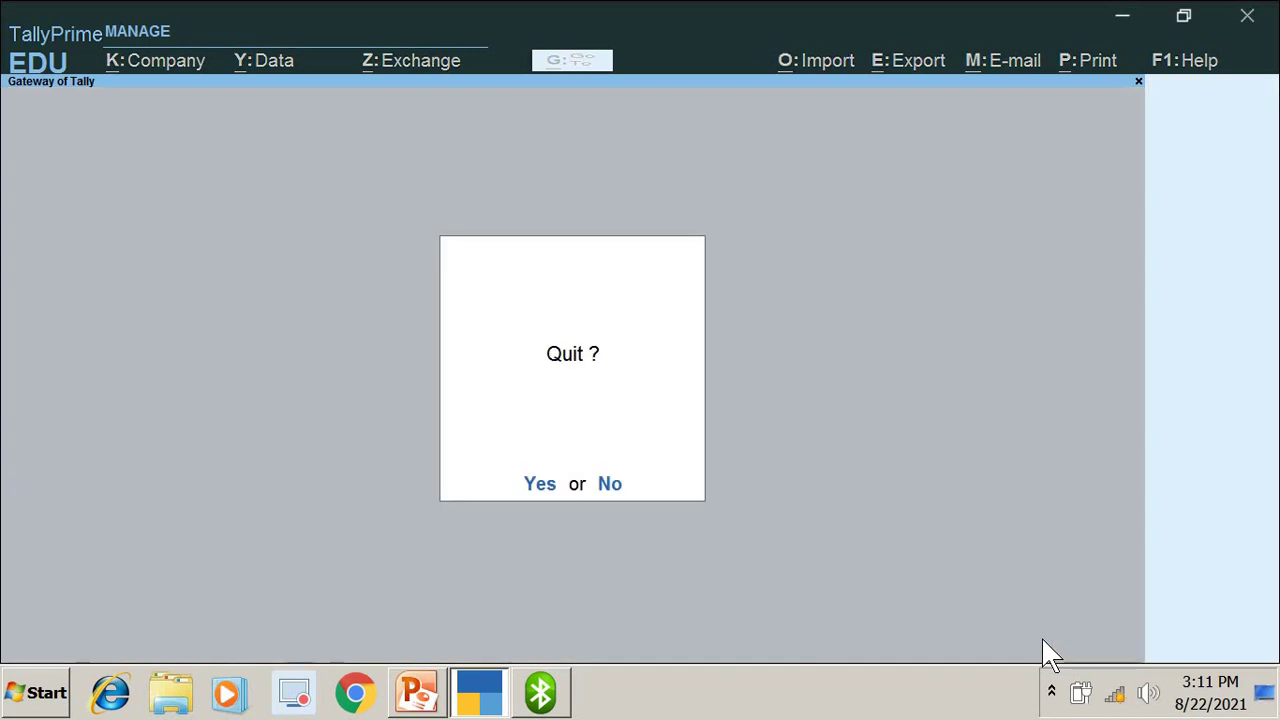
{"action": "key", "text": "Escape"}
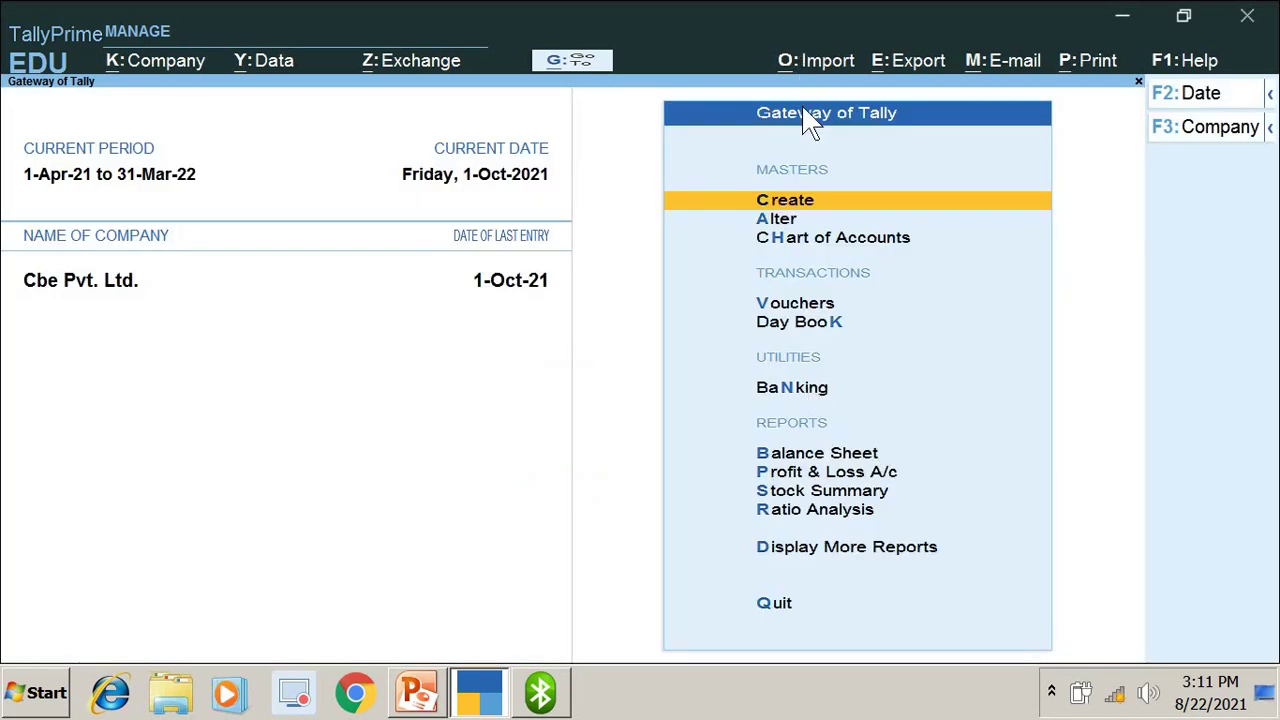
Open the Account Books section of the additional accounting reports for Cbe Pvt. Ltd.
{"action": "key", "text": "Down"}
{"action": "key", "text": "Down"}
{"action": "key", "text": "Down"}
{"action": "key", "text": "Down"}
{"action": "key", "text": "Down"}
{"action": "key", "text": "Down"}
{"action": "key", "text": "Down"}
{"action": "key", "text": "Down"}
{"action": "key", "text": "Down"}
{"action": "key", "text": "Down"}
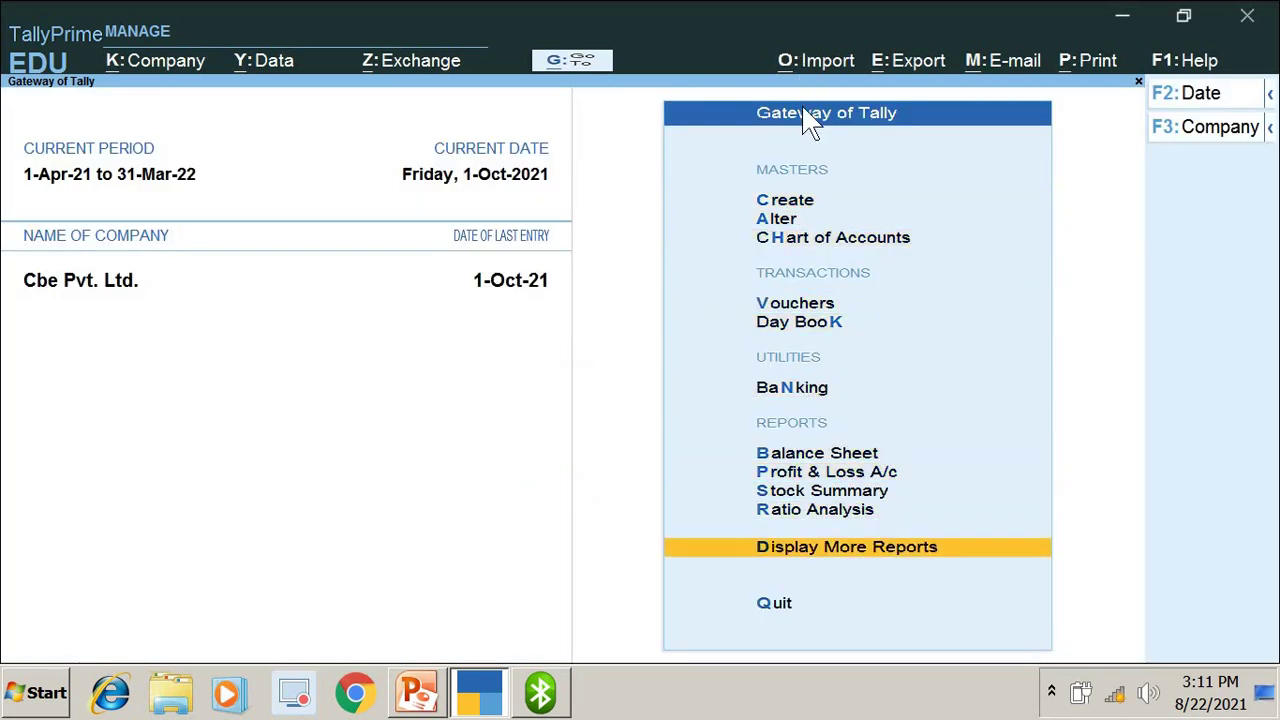
{"action": "key", "text": "Return"}
{"action": "key", "text": "Down"}
{"action": "key", "text": "Down"}
{"action": "key", "text": "Down"}
{"action": "key", "text": "Down"}
{"action": "key", "text": "Down"}
{"action": "key", "text": "Down"}
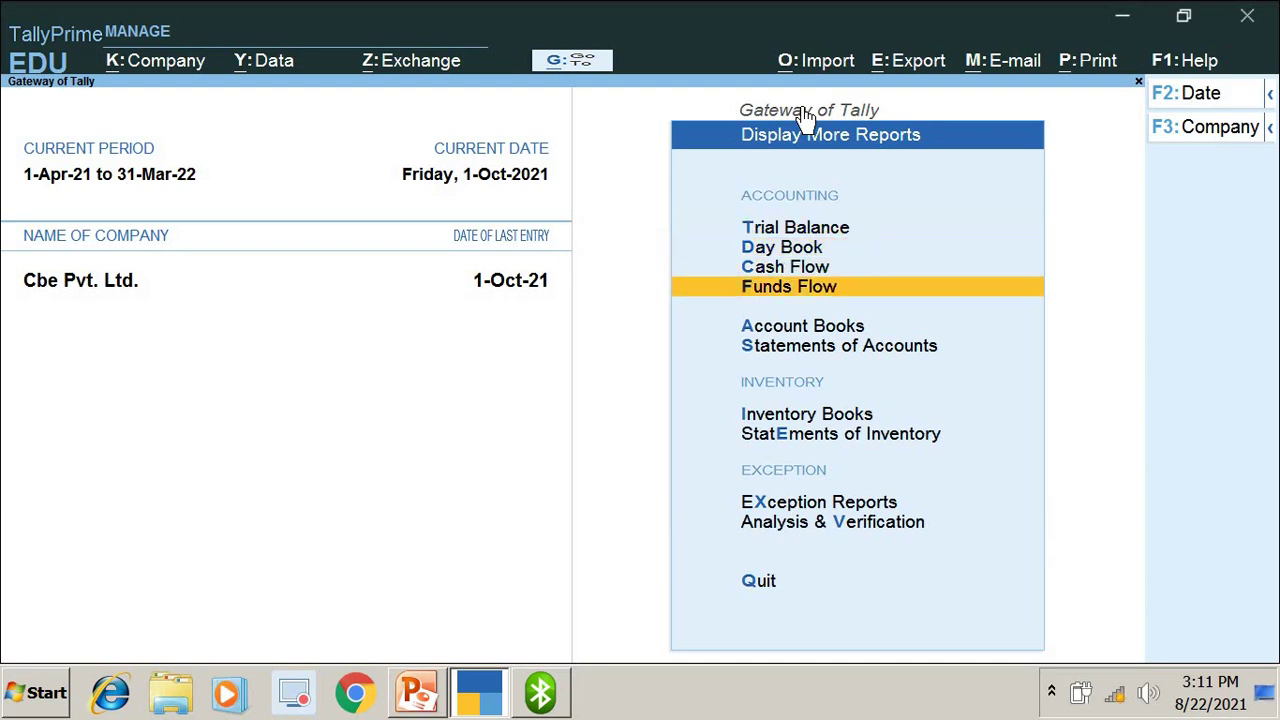
{"action": "key", "text": "Up"}
{"action": "key", "text": "Up"}
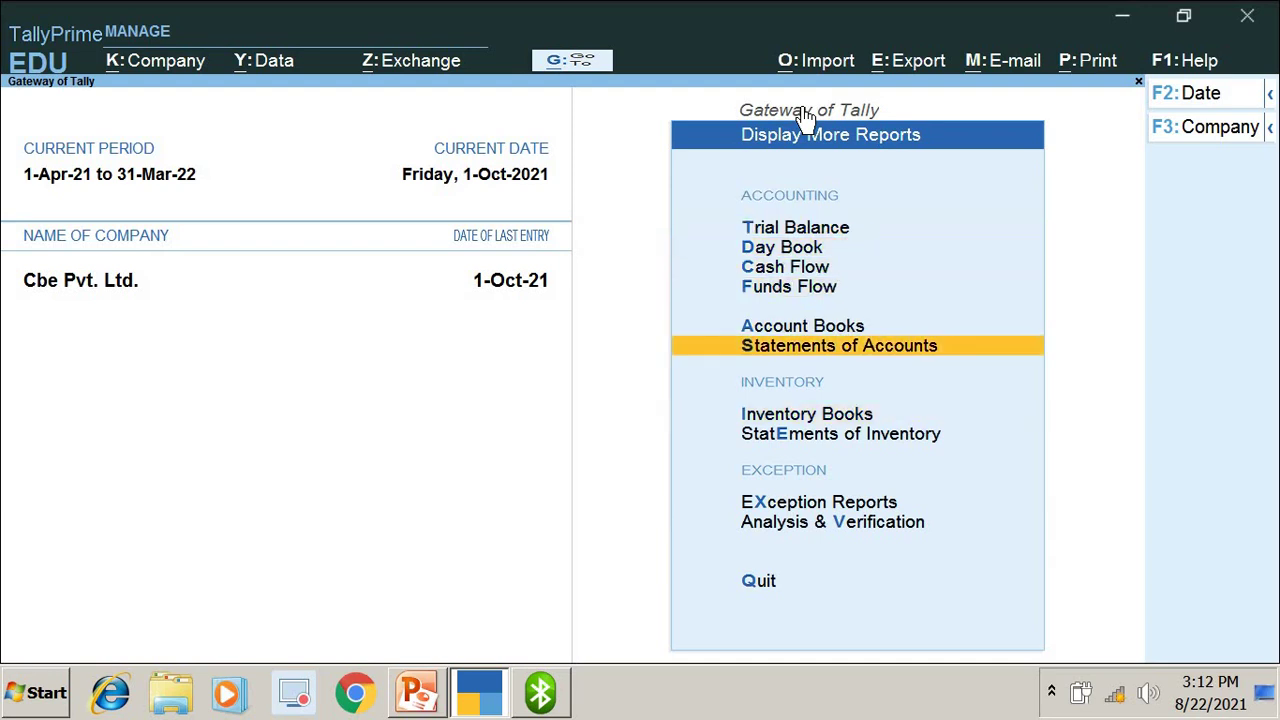
{"action": "key", "text": "Return"}
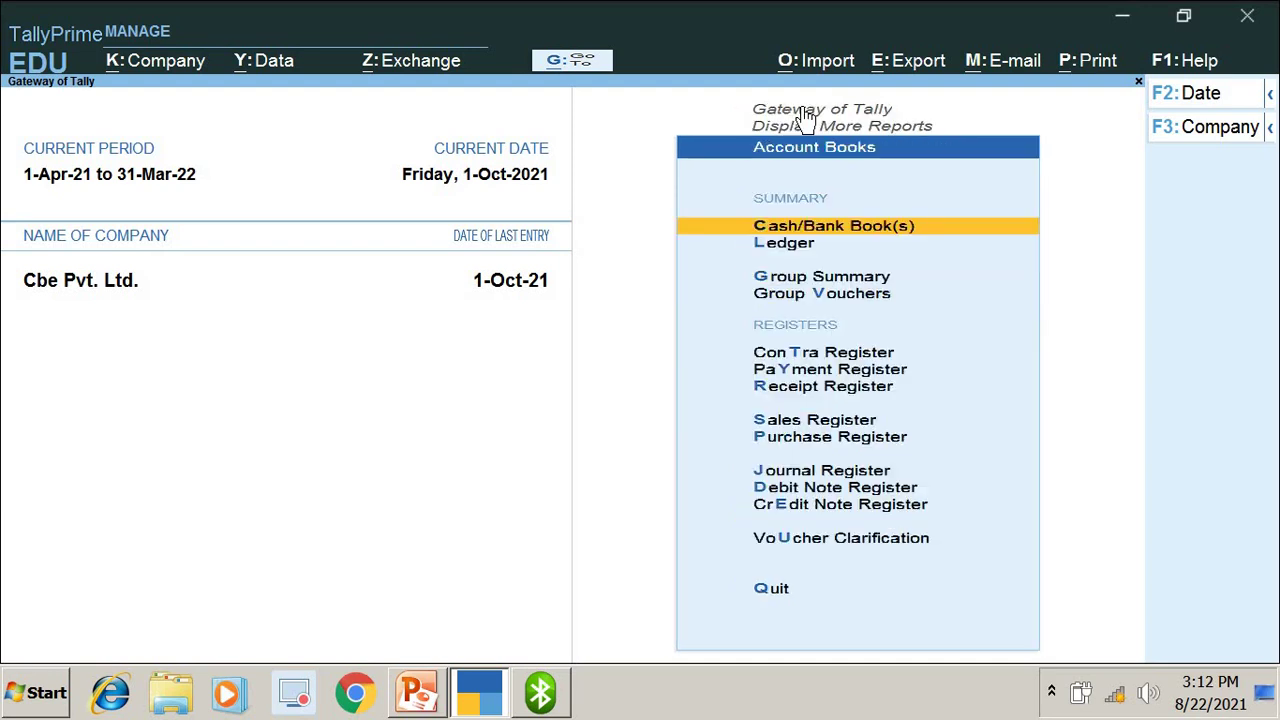
Open the ledger vouchers report for Neel Electronics Ltd. and examine its purchase and debit note entries.
{"action": "key", "text": "Down"}
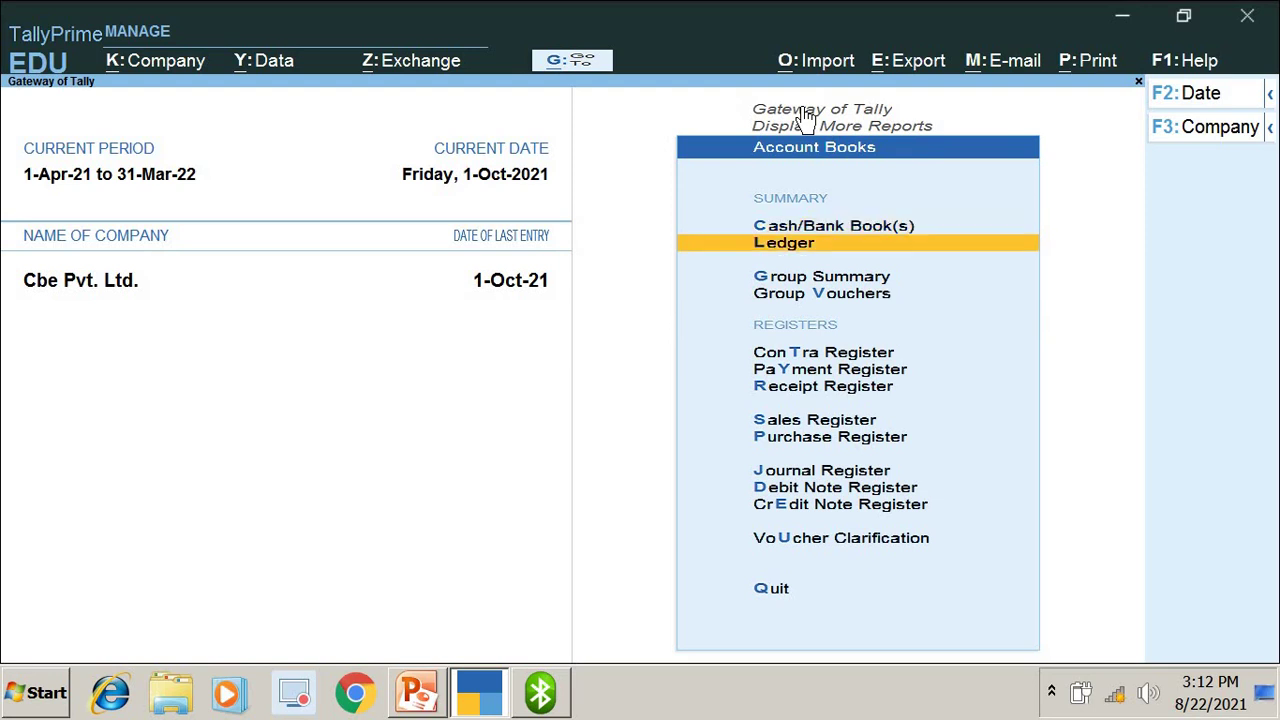
{"action": "key", "text": "Return"}
{"action": "key", "text": "Down"}
{"action": "key", "text": "Down"}
{"action": "key", "text": "Down"}
{"action": "key", "text": "Down"}
{"action": "key", "text": "Down"}
{"action": "key", "text": "Down"}
{"action": "key", "text": "Down"}
{"action": "key", "text": "Down"}
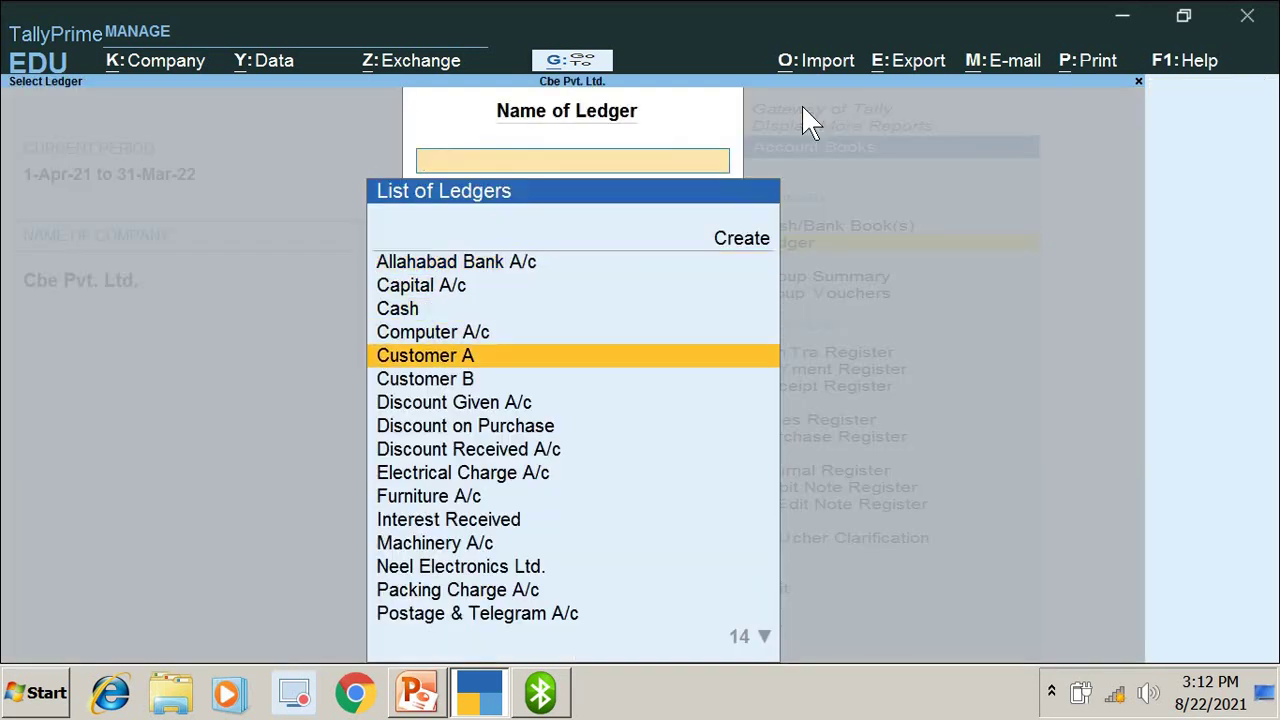
{"action": "key", "text": "Down"}
{"action": "key", "text": "Down"}
{"action": "key", "text": "Down"}
{"action": "key", "text": "Up"}
{"action": "key", "text": "Up"}
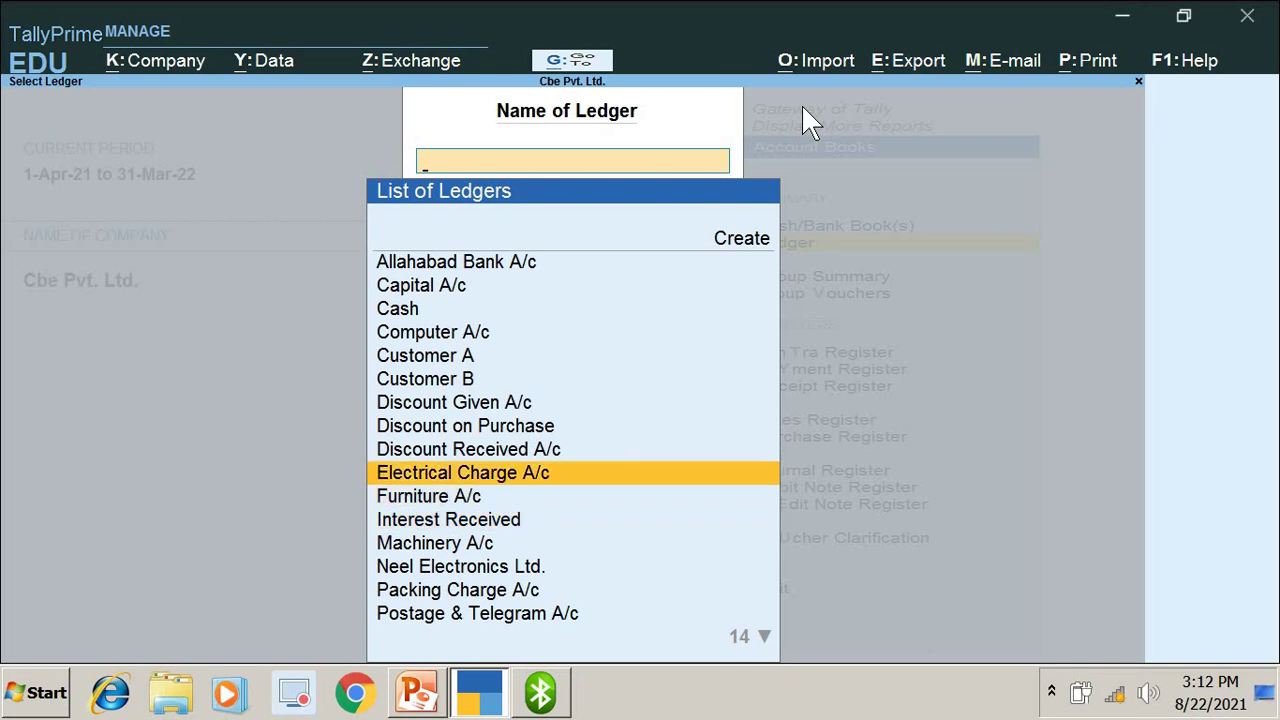
{"action": "key", "text": "Down"}
{"action": "key", "text": "Down"}
{"action": "key", "text": "Down"}
{"action": "key", "text": "Down"}
{"action": "key", "text": "Down"}
{"action": "key", "text": "Down"}
{"action": "key", "text": "Down"}
{"action": "key", "text": "Down"}
{"action": "key", "text": "Down"}
{"action": "key", "text": "Down"}
{"action": "key", "text": "Down"}
{"action": "key", "text": "Down"}
{"action": "key", "text": "Down"}
{"action": "key", "text": "Down"}
{"action": "key", "text": "Down"}
{"action": "key", "text": "Down"}
{"action": "key", "text": "Down"}
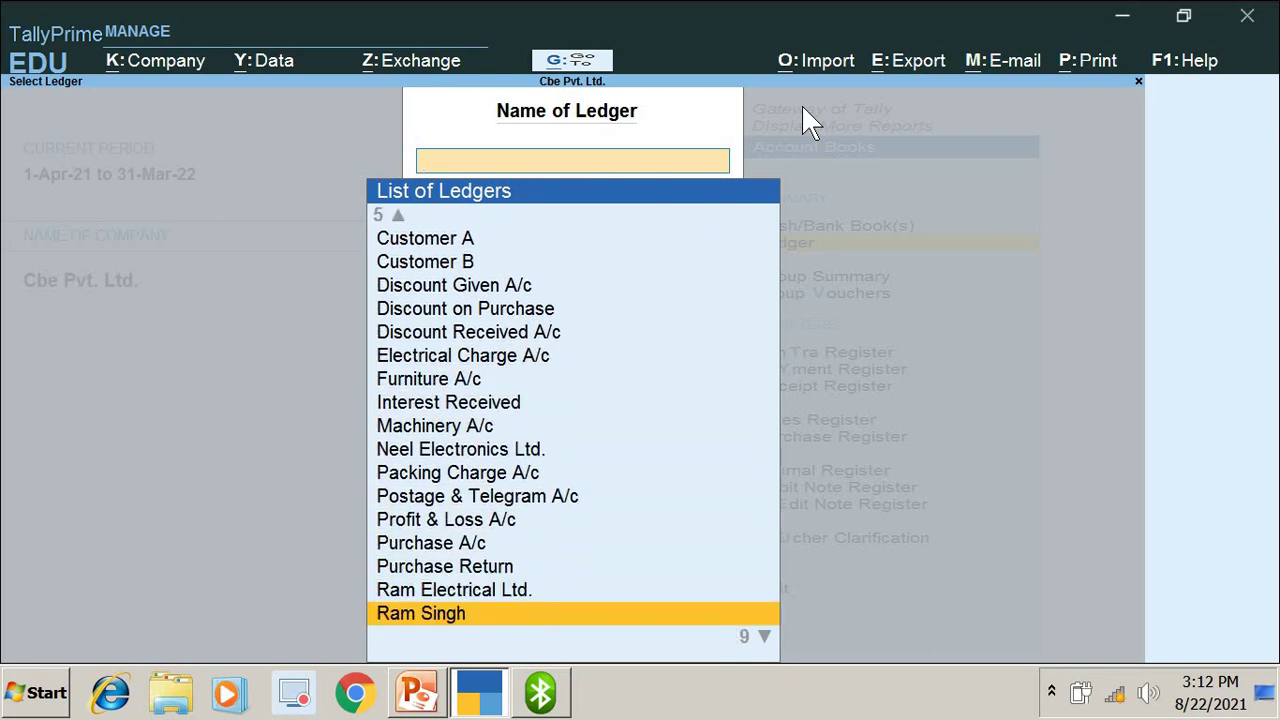
{"action": "key", "text": "Down"}
{"action": "key", "text": "Down"}
{"action": "key", "text": "Down"}
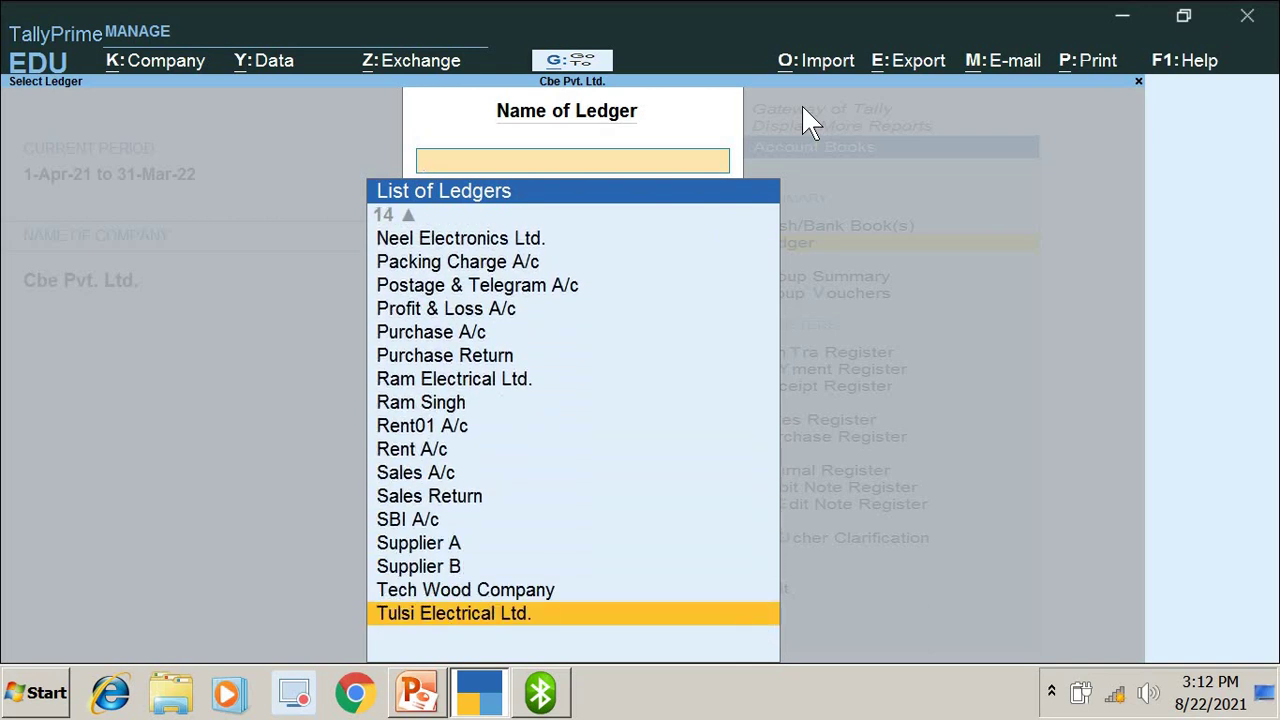
{"action": "key", "text": "Up"}
{"action": "key", "text": "Up"}
{"action": "key", "text": "Up"}
{"action": "key", "text": "Up"}
{"action": "key", "text": "Up"}
{"action": "key", "text": "Up"}
{"action": "key", "text": "Up"}
{"action": "key", "text": "Up"}
{"action": "key", "text": "Up"}
{"action": "key", "text": "Up"}
{"action": "key", "text": "Up"}
{"action": "key", "text": "Up"}
{"action": "key", "text": "Up"}
{"action": "key", "text": "Up"}
{"action": "key", "text": "Up"}
{"action": "key", "text": "Up"}
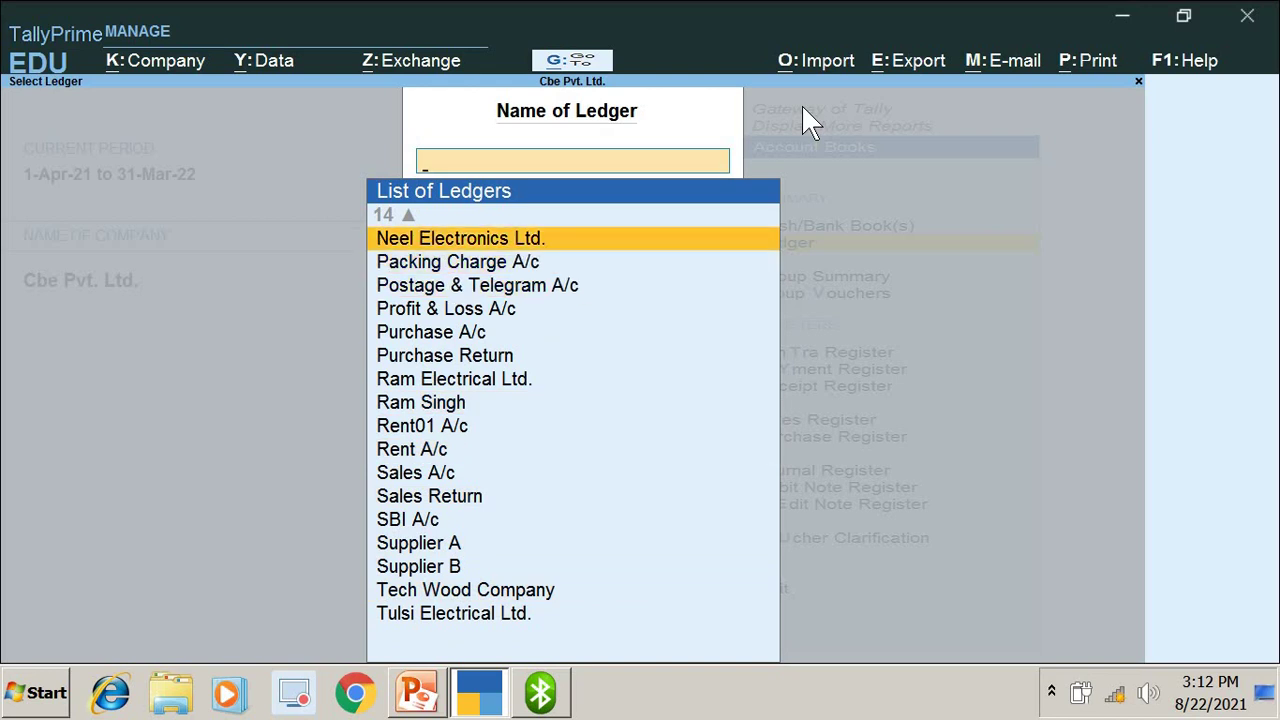
{"action": "key", "text": "Return"}
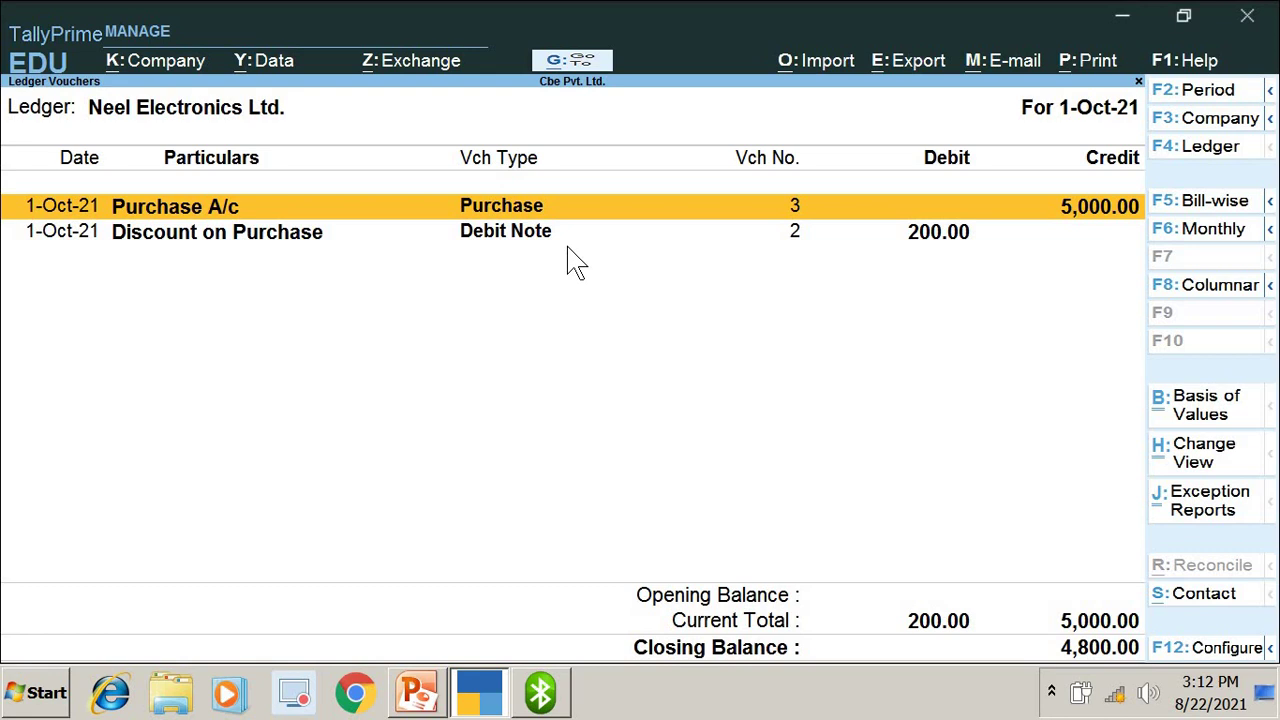
Close the Neel Electronics Ltd. ledger report and return to the Gateway of Tally without quitting.
{"action": "key", "text": "Escape"}
{"action": "key", "text": "Escape"}
{"action": "key", "text": "Escape"}
{"action": "key", "text": "Escape"}
{"action": "key", "text": "Escape"}
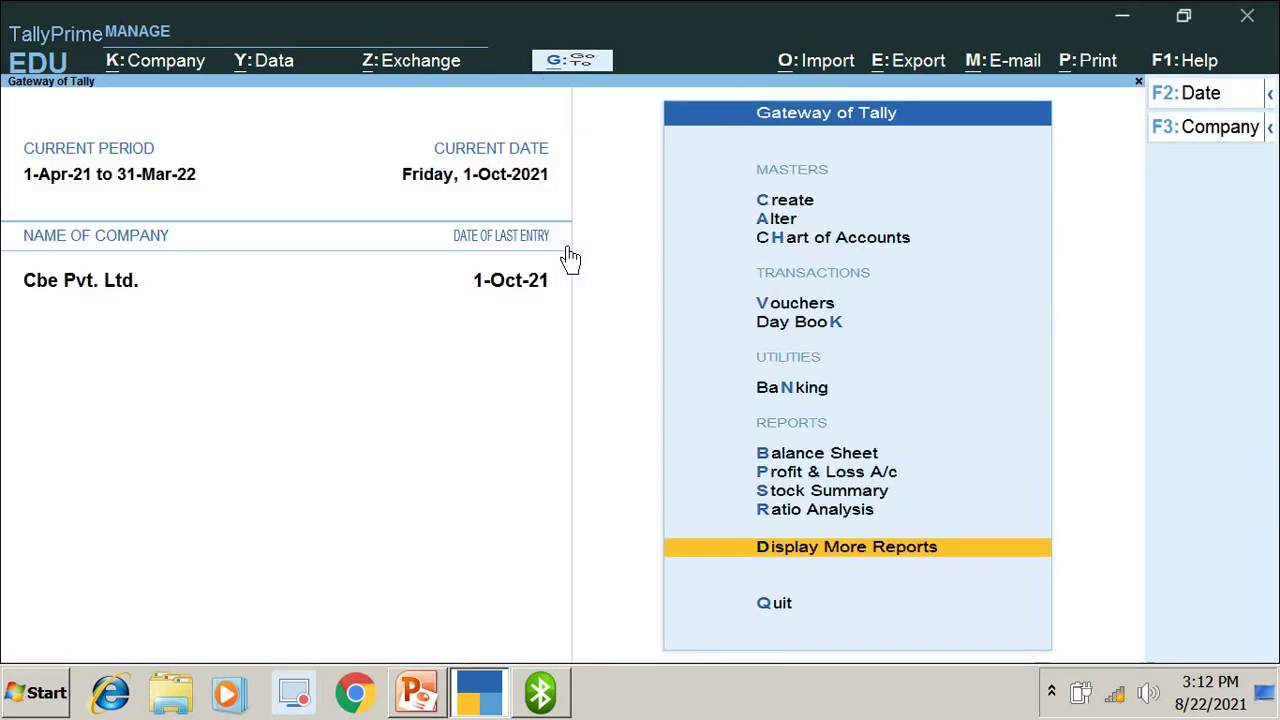
{"action": "key", "text": "Escape"}
{"action": "key", "text": "Escape"}
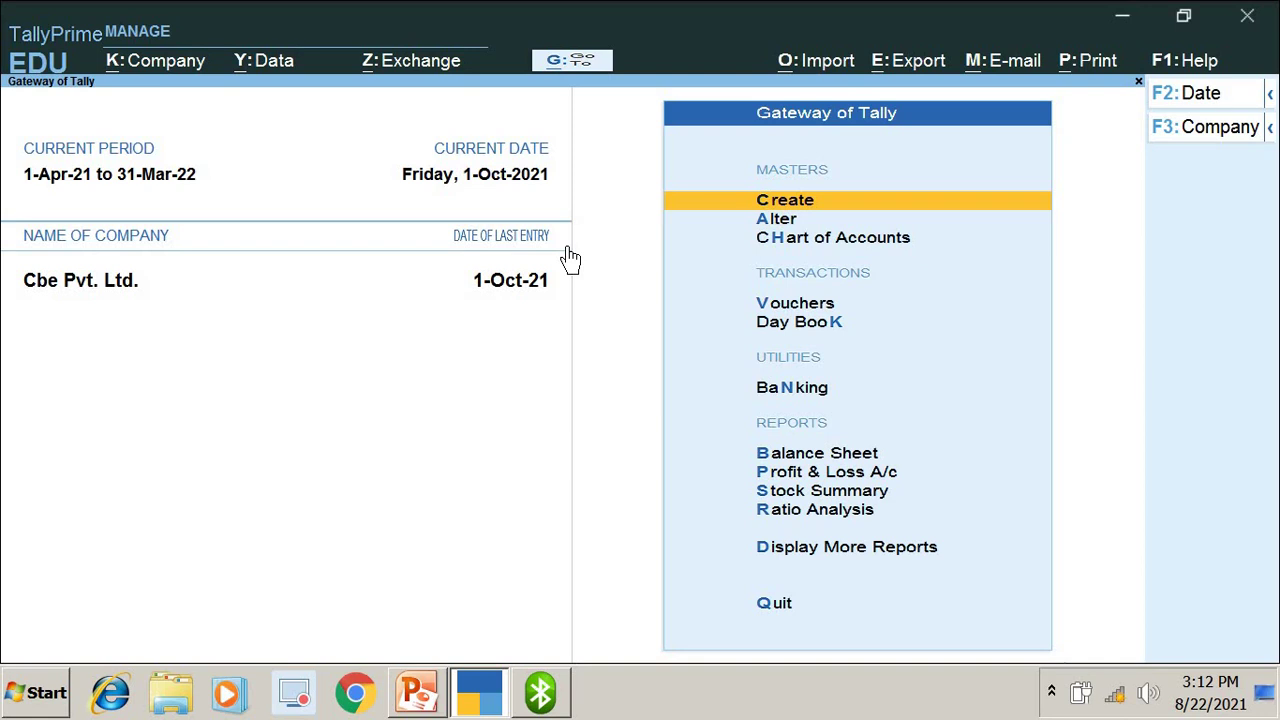
Bring up the additional reports again and look through the accounting, inventory and exception reports on offer.
{"action": "key", "text": "Down"}
{"action": "key", "text": "Down"}
{"action": "key", "text": "Down"}
{"action": "key", "text": "Down"}
{"action": "key", "text": "Down"}
{"action": "key", "text": "Down"}
{"action": "key", "text": "Down"}
{"action": "key", "text": "Down"}
{"action": "key", "text": "Down"}
{"action": "key", "text": "Down"}
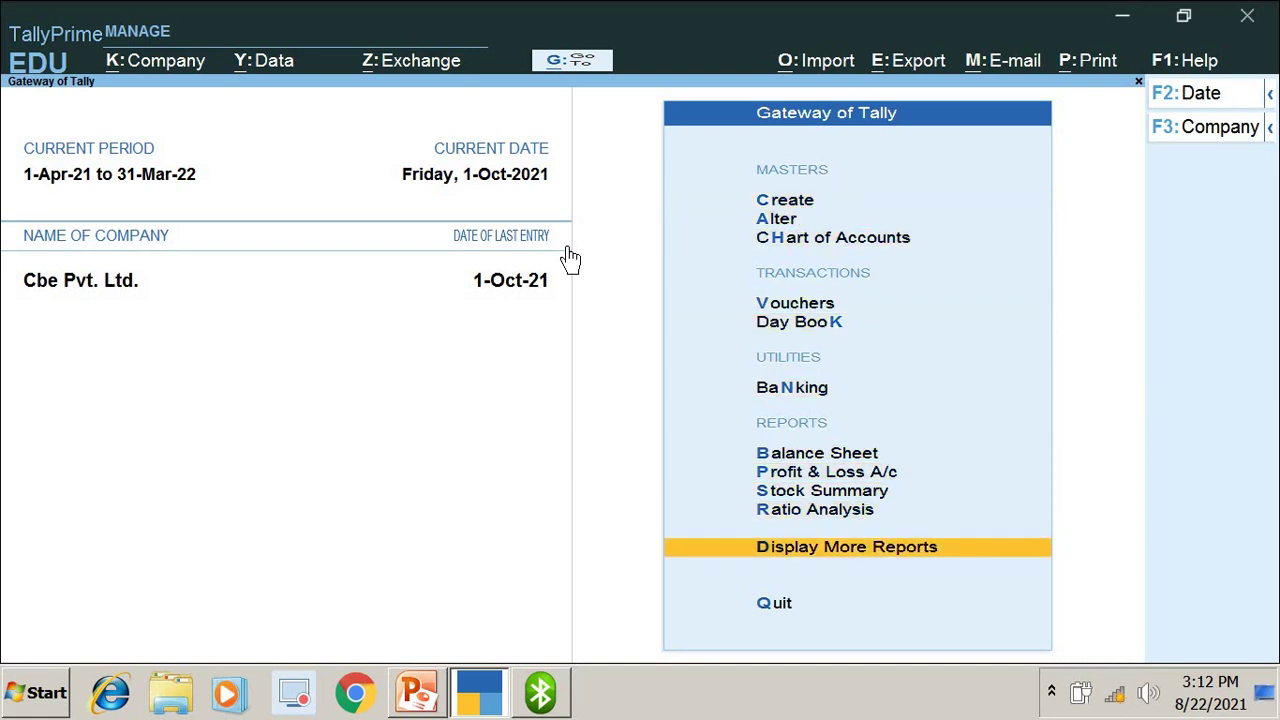
{"action": "key", "text": "Return"}
{"action": "key", "text": "Down"}
{"action": "key", "text": "Down"}
{"action": "key", "text": "Down"}
{"action": "key", "text": "Down"}
{"action": "key", "text": "Down"}
{"action": "key", "text": "Down"}
{"action": "key", "text": "Down"}
{"action": "key", "text": "Down"}
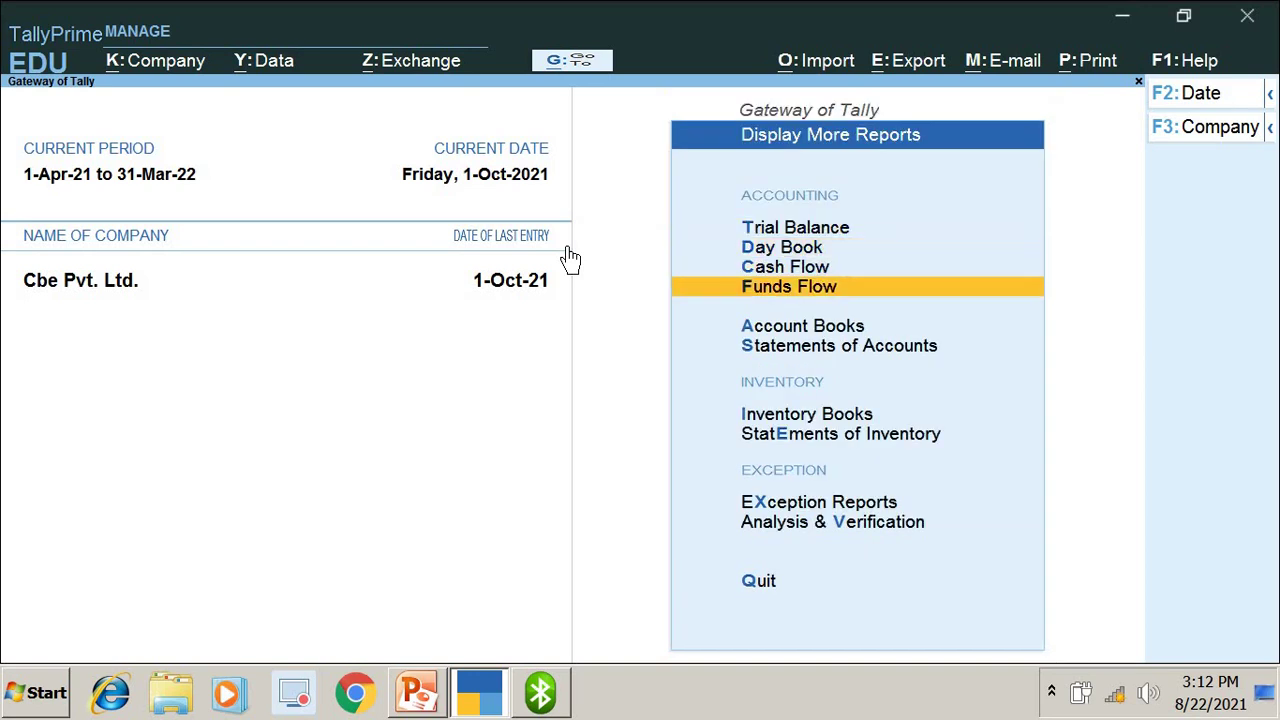
{"action": "key", "text": "Down"}
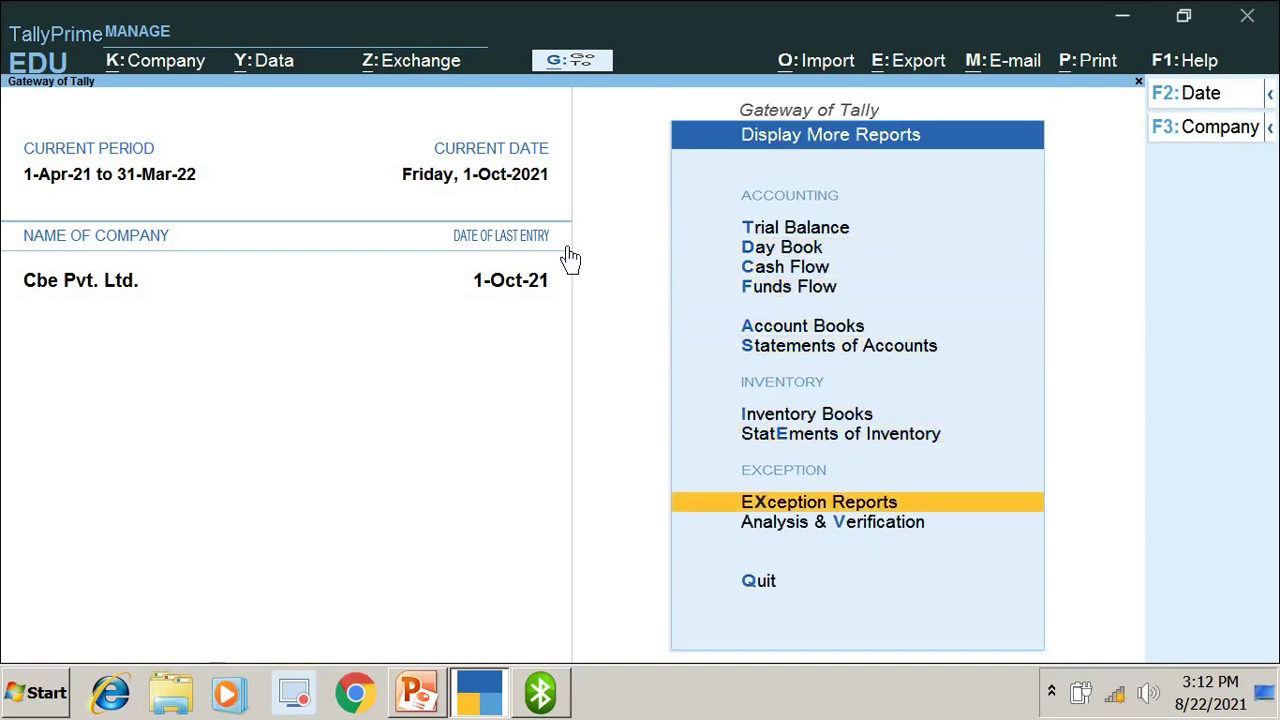